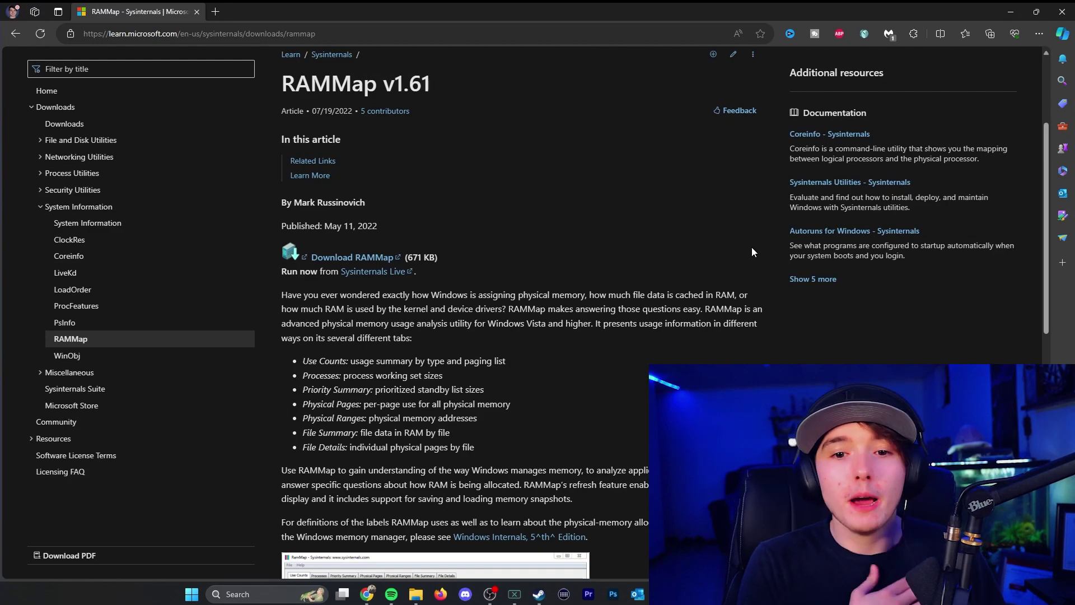
# Step: Scroll down the Sysinternals RAMMap page in Edge toward the Download RAMMap link
pyautogui.scroll(-2, 575, 260)
pyautogui.scroll(-1, 575, 260)
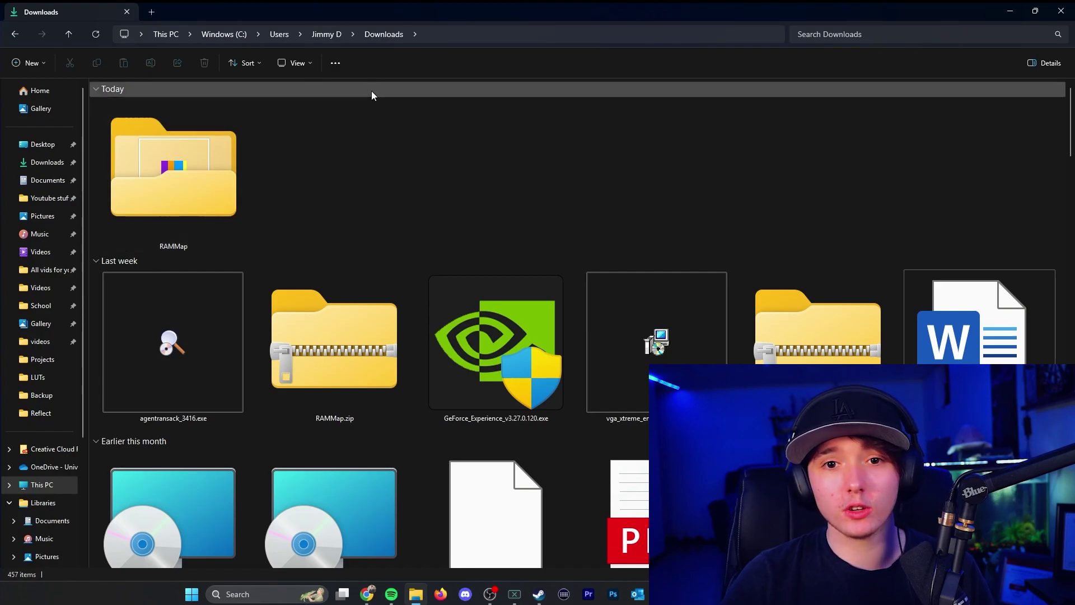
# Step: Check RAMMap.zip's extract options in Downloads, then select the extracted RAMMap folder
pyautogui.click(163, 156)
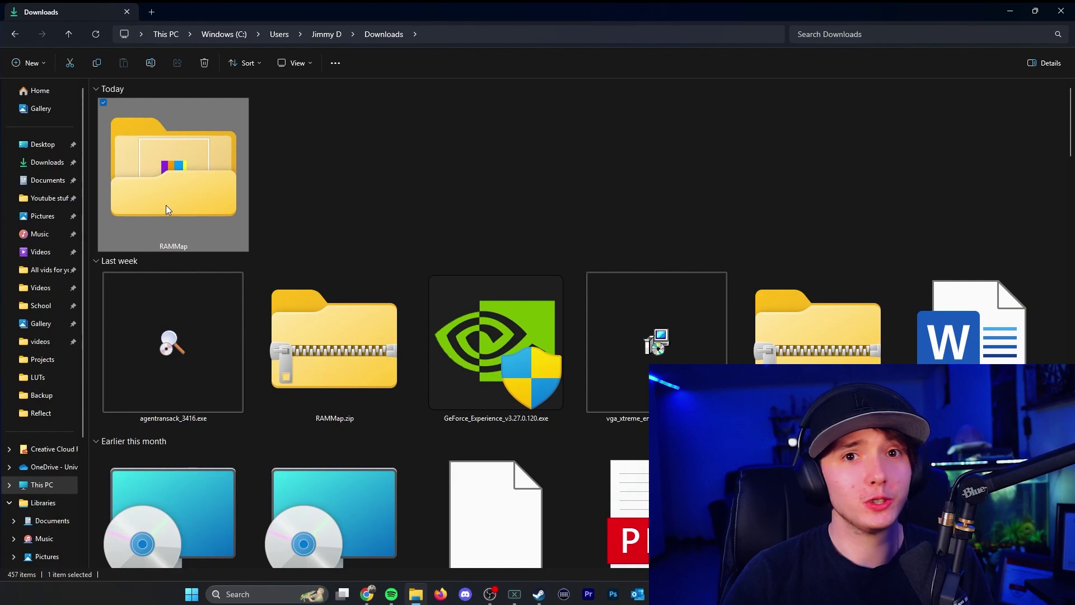
pyautogui.click(512, 174)
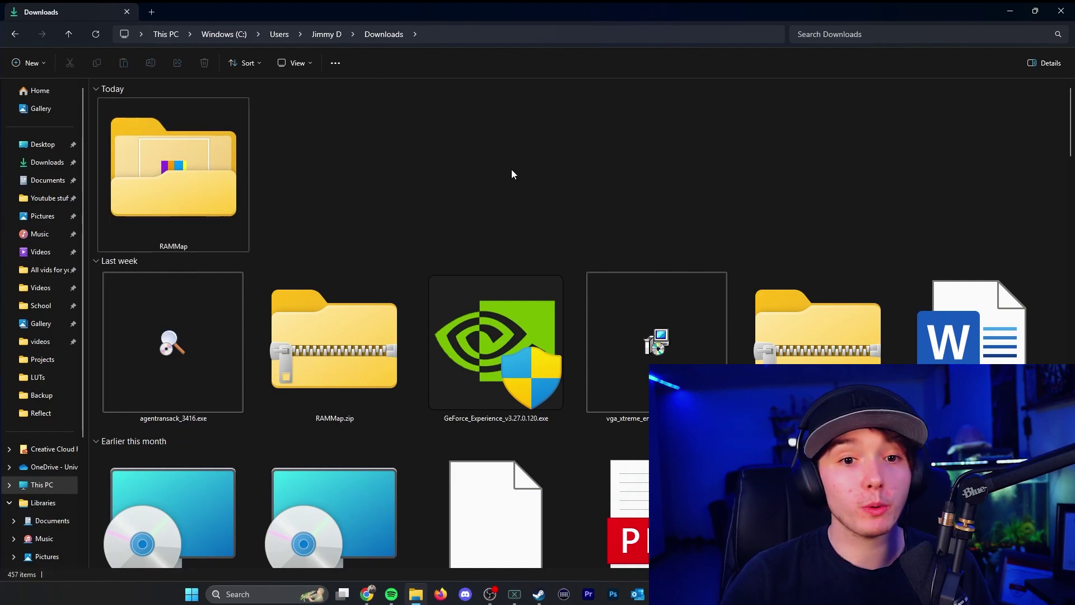
pyautogui.click(330, 364)
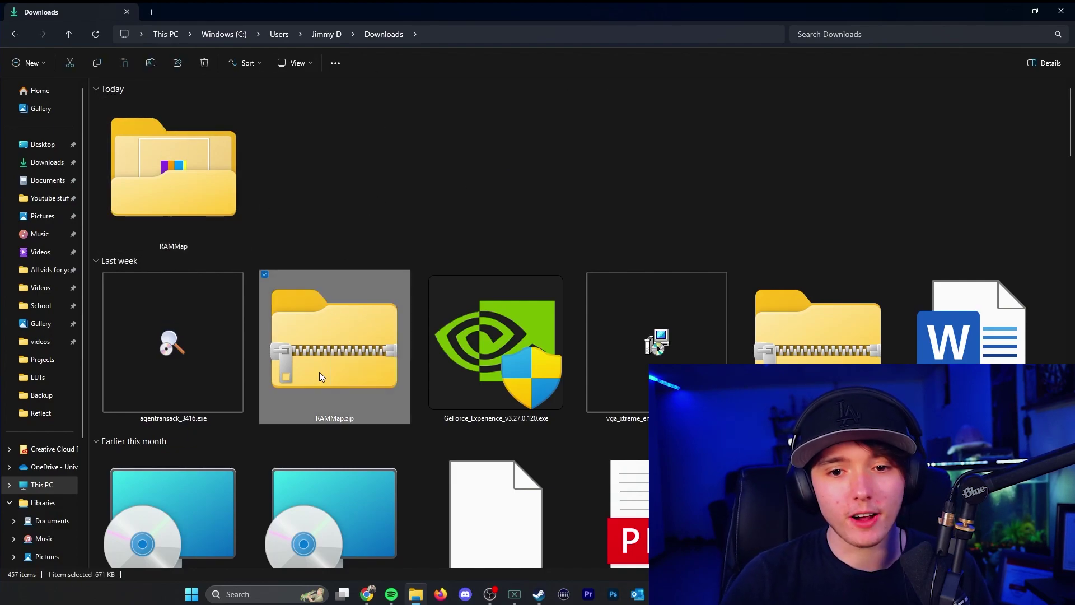
pyautogui.rightClick(335, 343)
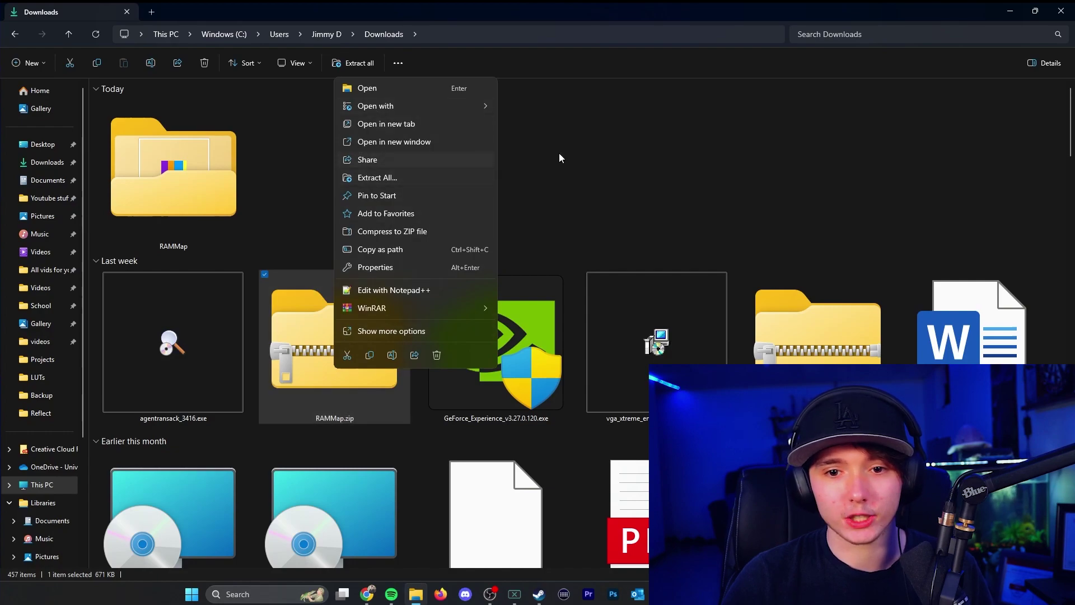
pyautogui.click(638, 164)
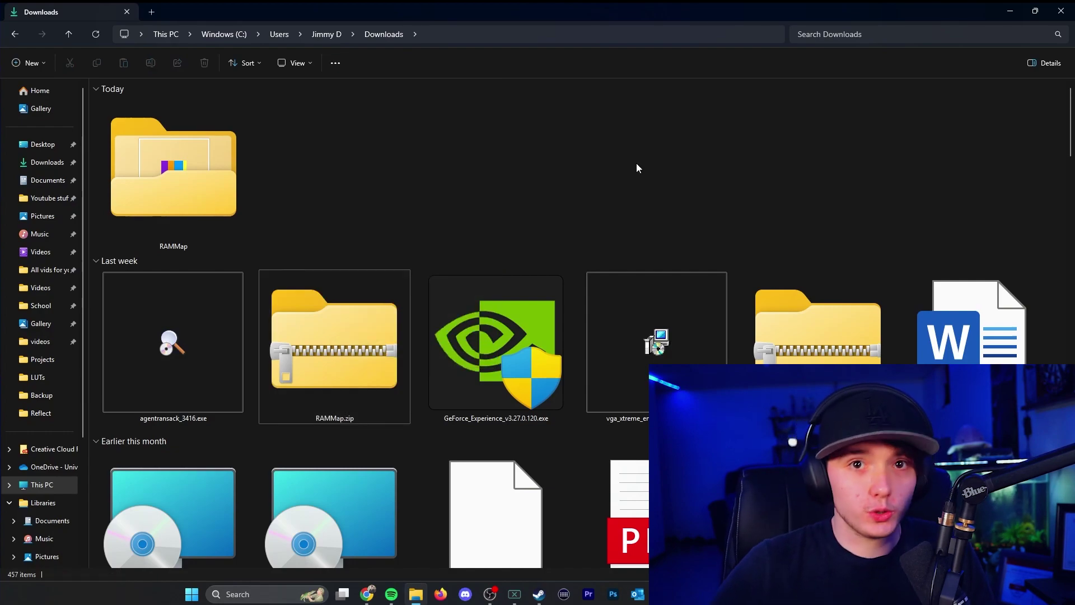
pyautogui.click(209, 179)
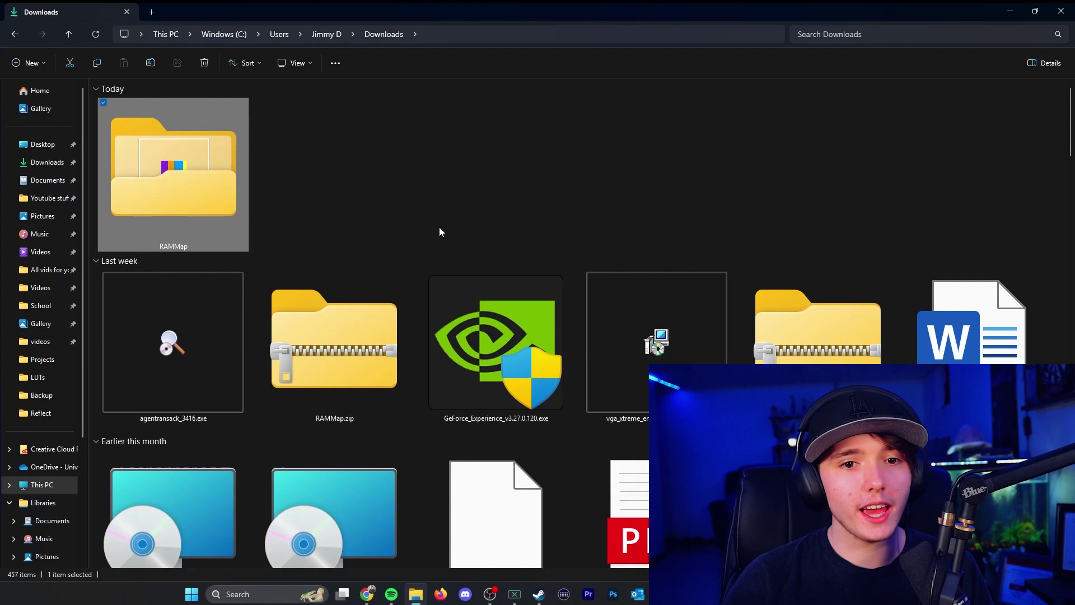
# Step: Open the RAMMap folder, launch RAMMap.exe and move its window to the right
pyautogui.doubleClick(193, 209)
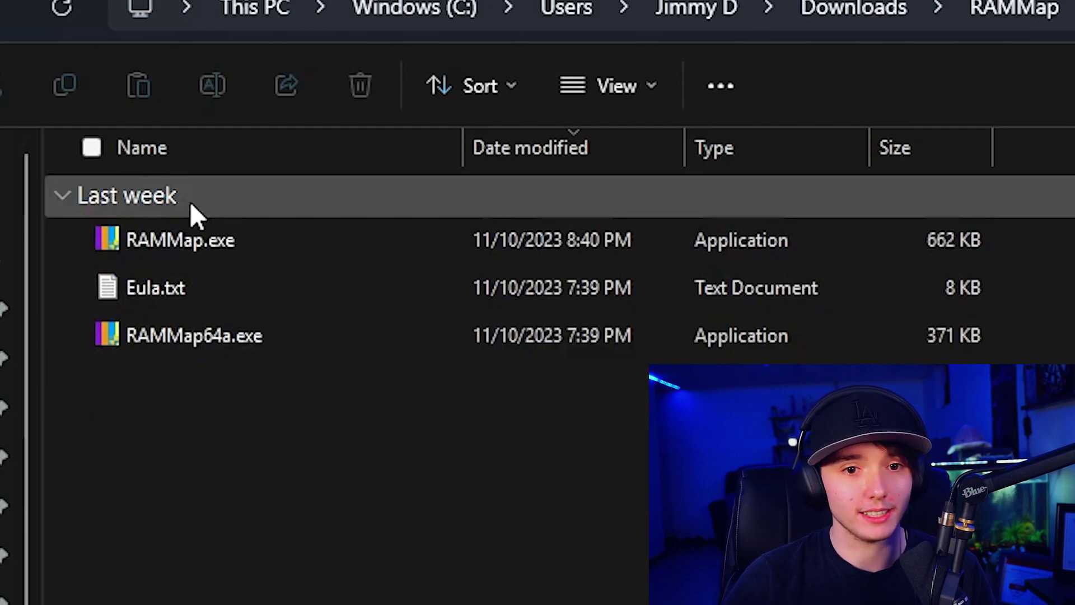
pyautogui.click(318, 330)
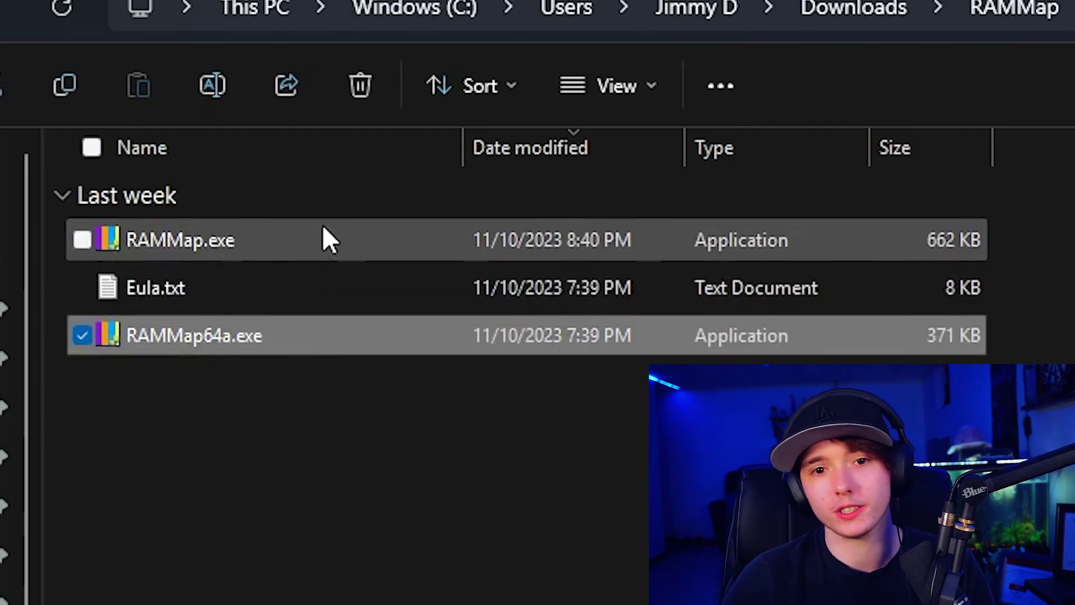
pyautogui.doubleClick(323, 238)
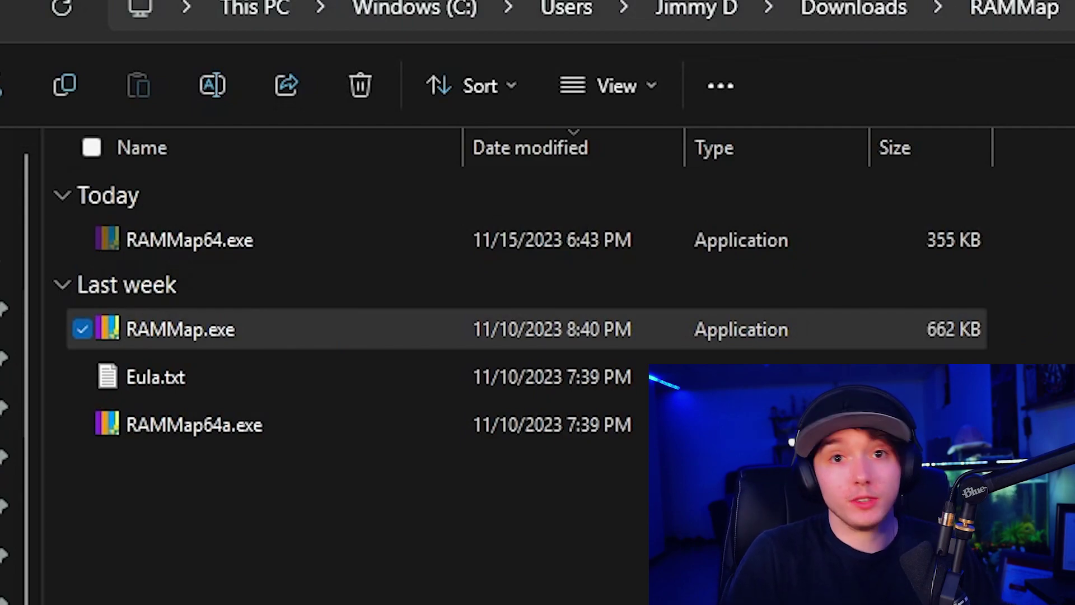
pyautogui.moveTo(367, 159); pyautogui.dragTo(560, 239)
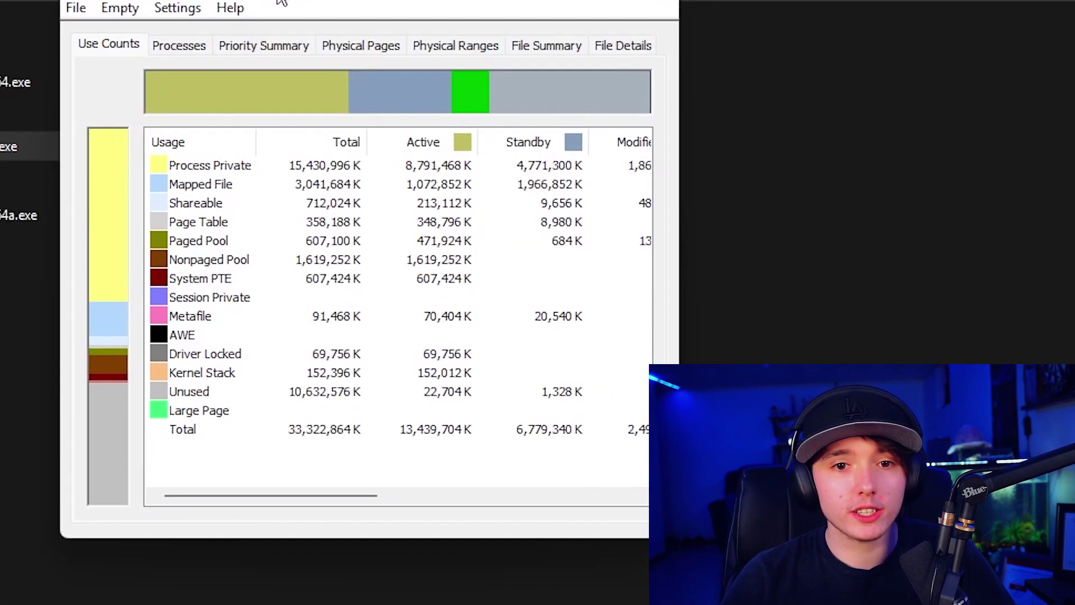
pyautogui.moveTo(278, 1); pyautogui.dragTo(235, 35)
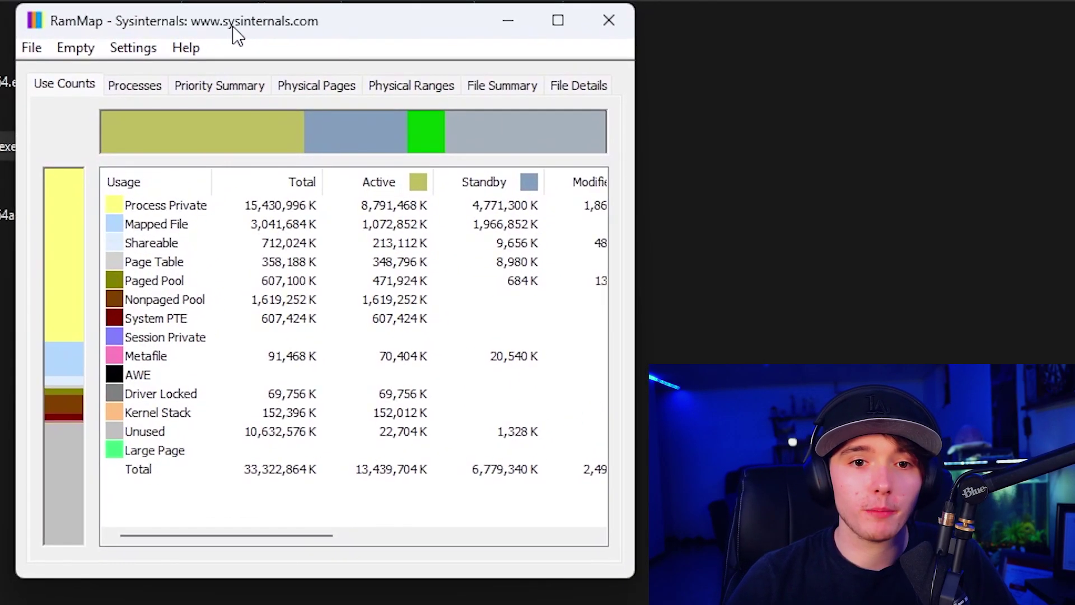
pyautogui.hscroll(4, 187, 247)
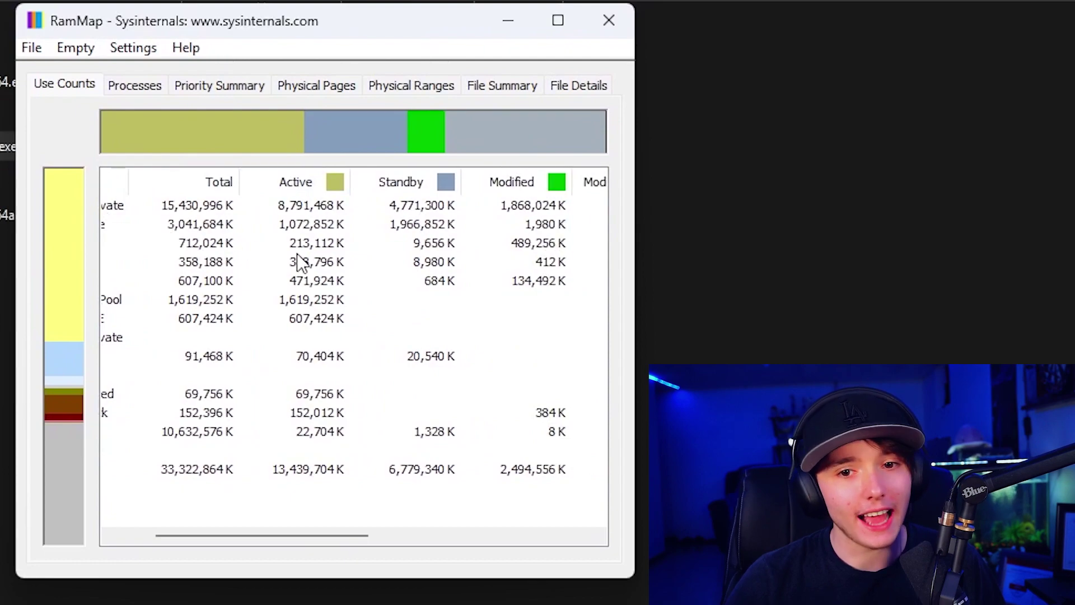
pyautogui.moveTo(270, 539); pyautogui.dragTo(136, 535)
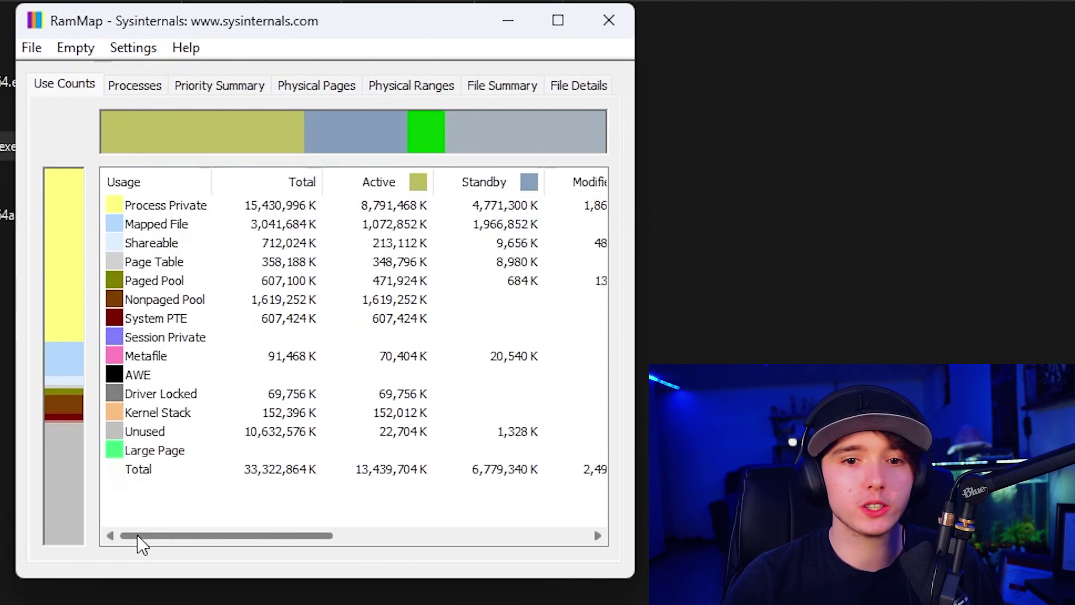
pyautogui.click(129, 86)
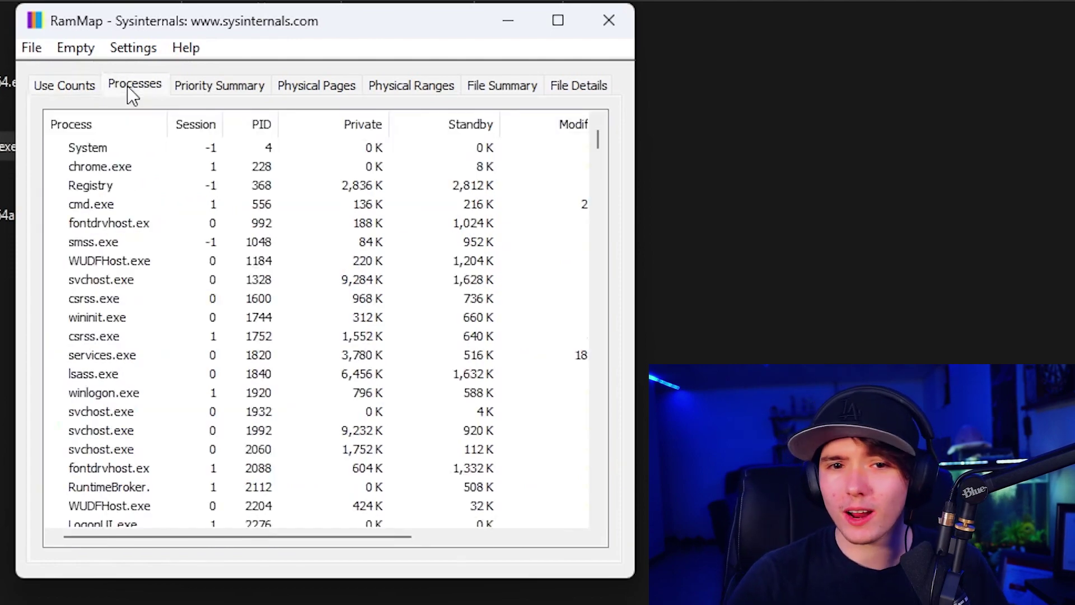
pyautogui.scroll(-2, 240, 180)
pyautogui.scroll(2, 313, 260)
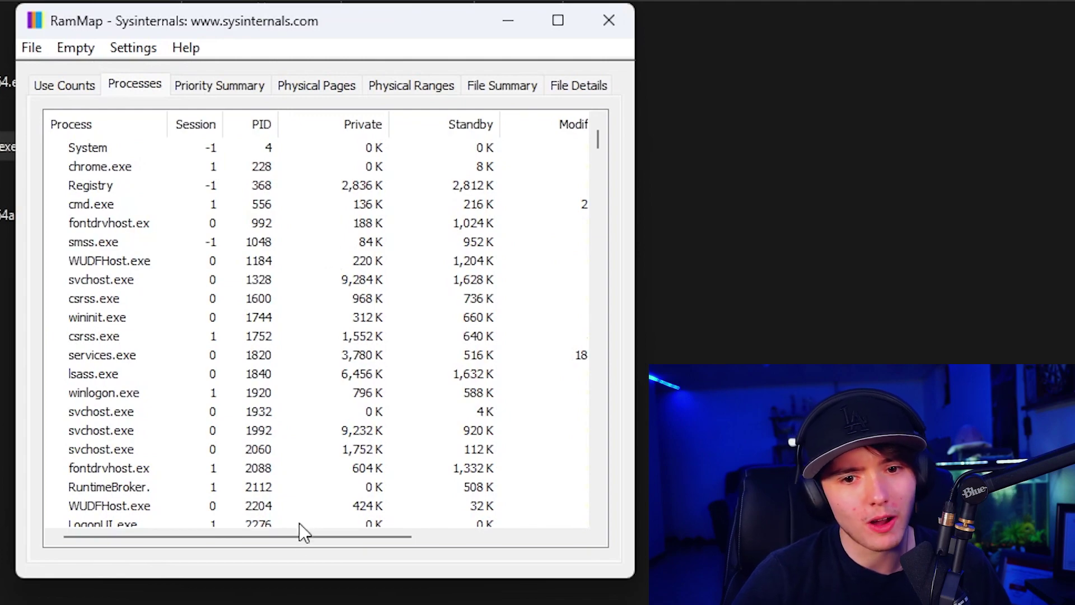
pyautogui.moveTo(299, 539); pyautogui.dragTo(140, 539)
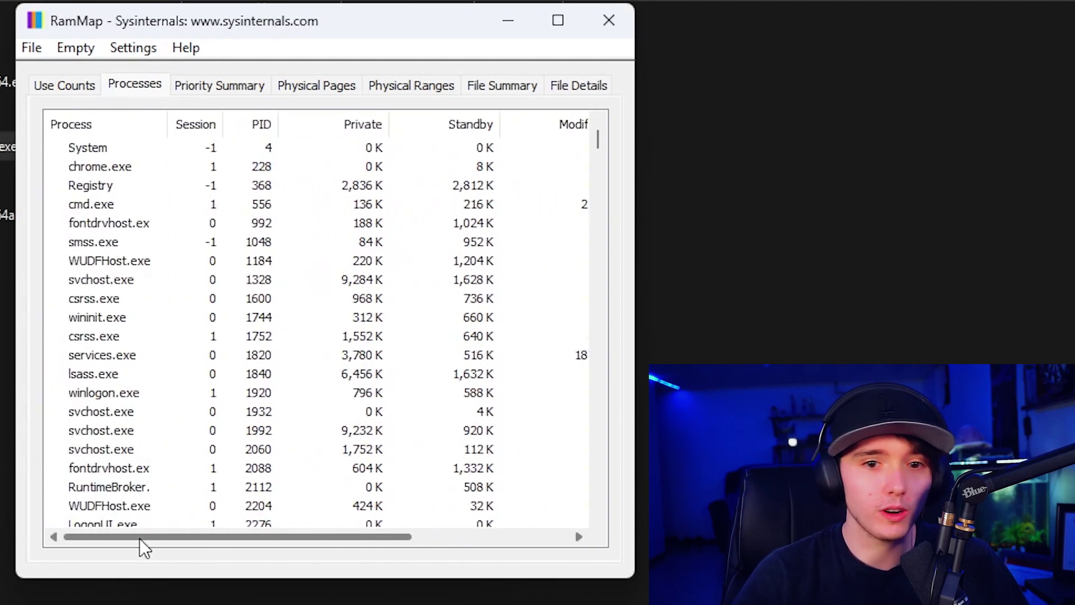
pyautogui.click(227, 84)
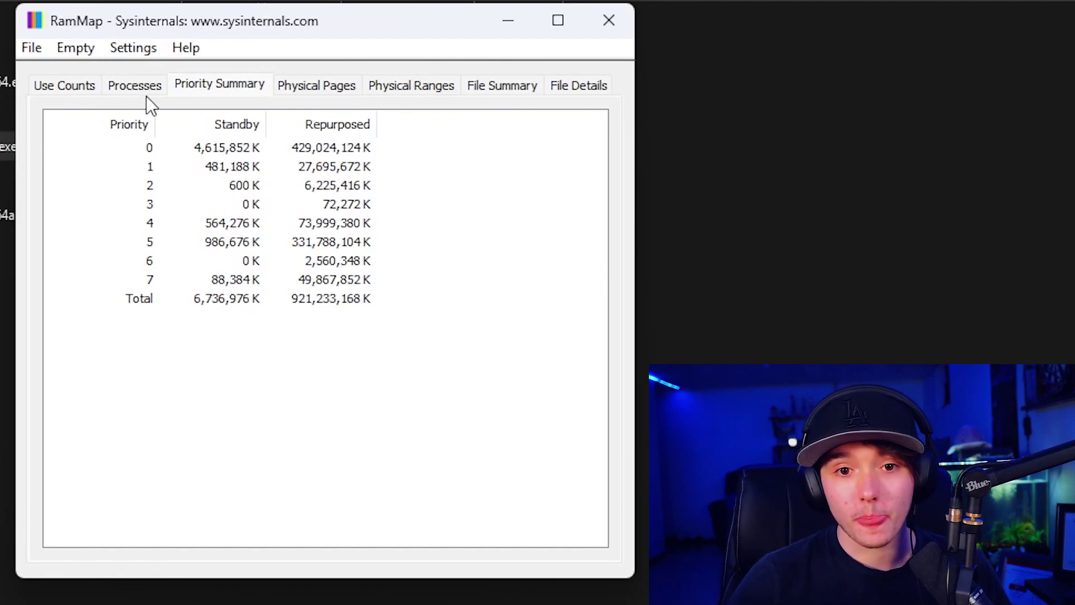
pyautogui.click(316, 87)
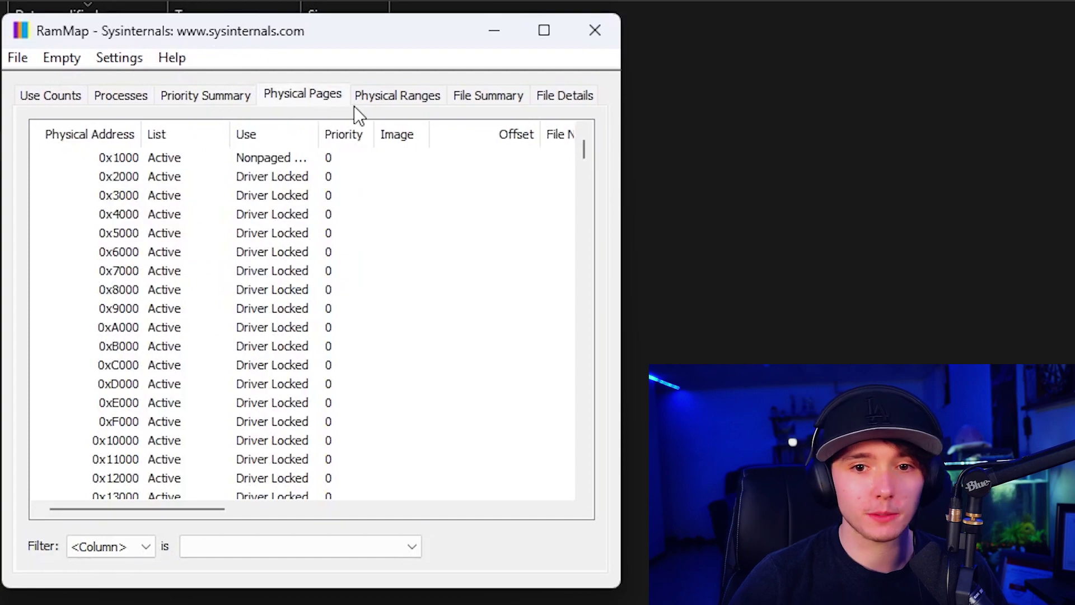
pyautogui.click(549, 97)
pyautogui.click(503, 97)
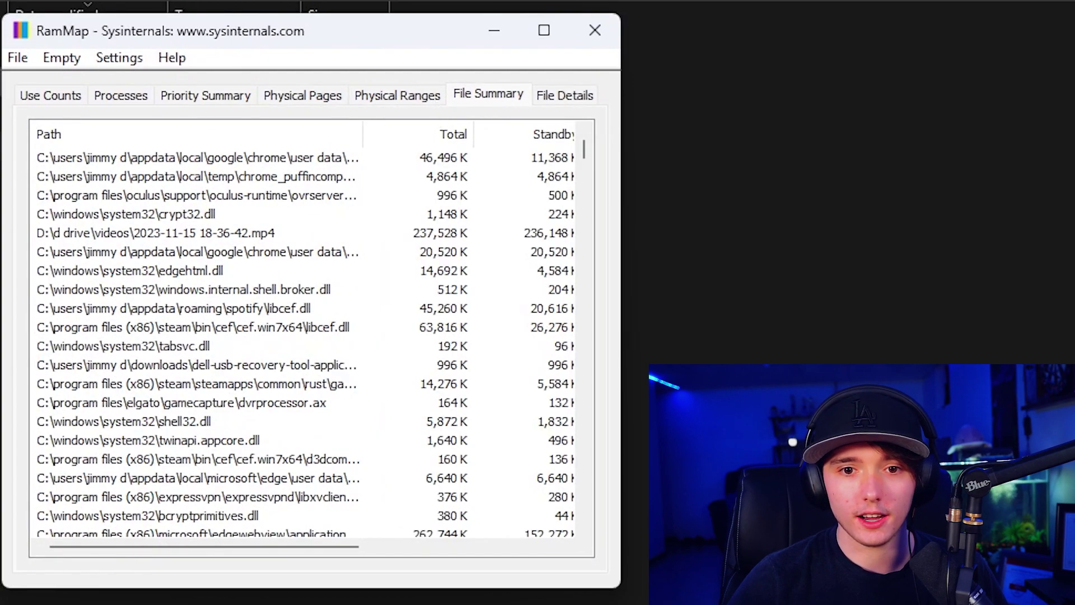
pyautogui.click(42, 92)
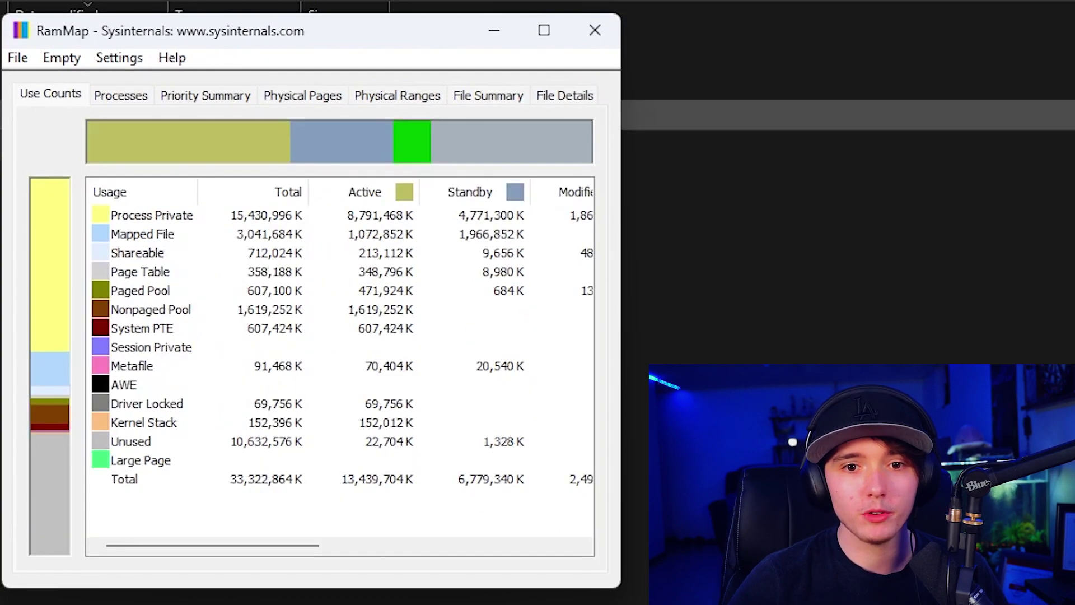
pyautogui.click(23, 59)
# Step: Open RAMMap's Empty menu to view its five memory-emptying commands
pyautogui.click(61, 50)
pyautogui.click(59, 58)
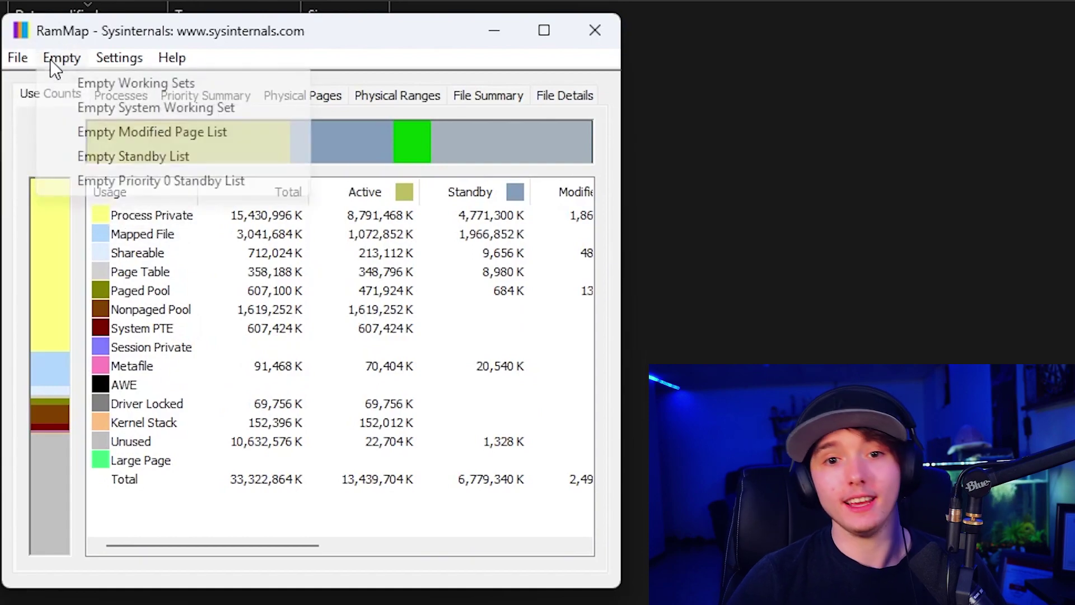
pyautogui.moveTo(58, 63)
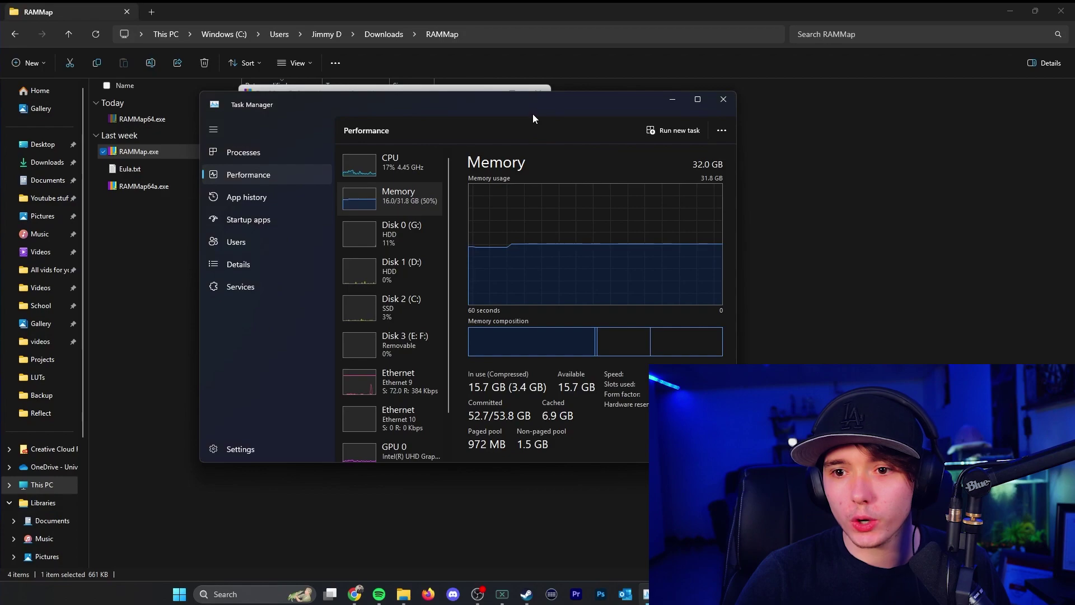
# Step: Place RAMMap and Task Manager side by side, with Task Manager on the Memory performance graph
pyautogui.moveTo(533, 113); pyautogui.dragTo(797, 83)
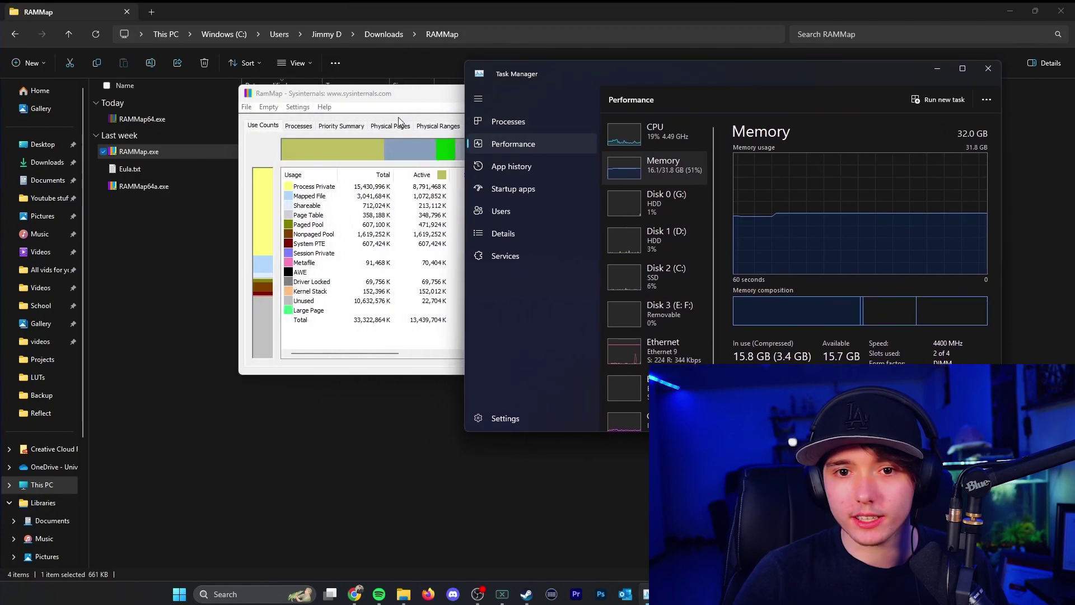
pyautogui.moveTo(392, 93); pyautogui.dragTo(288, 96)
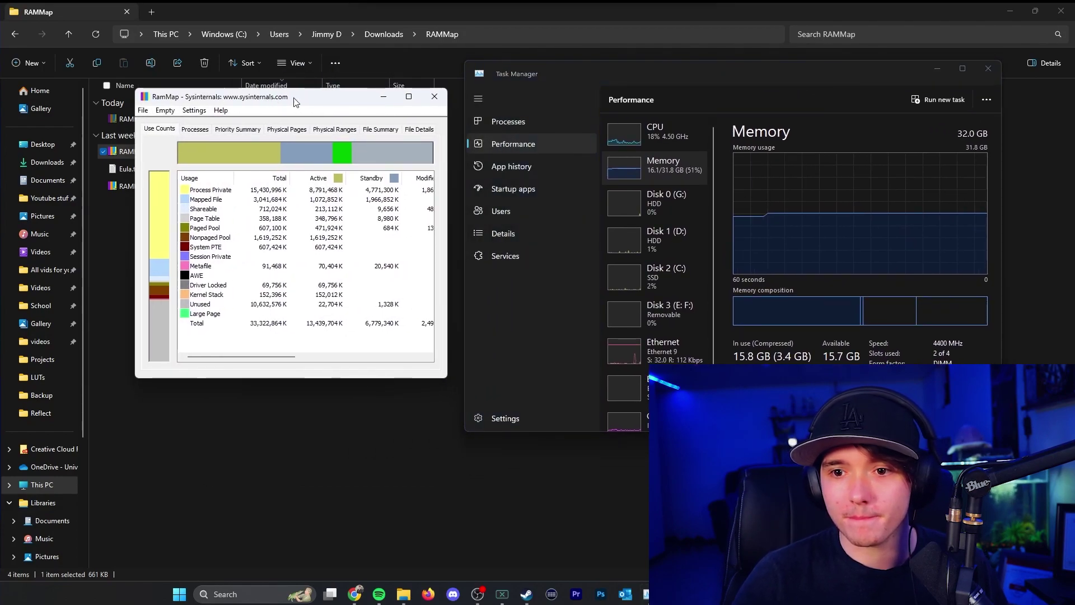
pyautogui.click(543, 121)
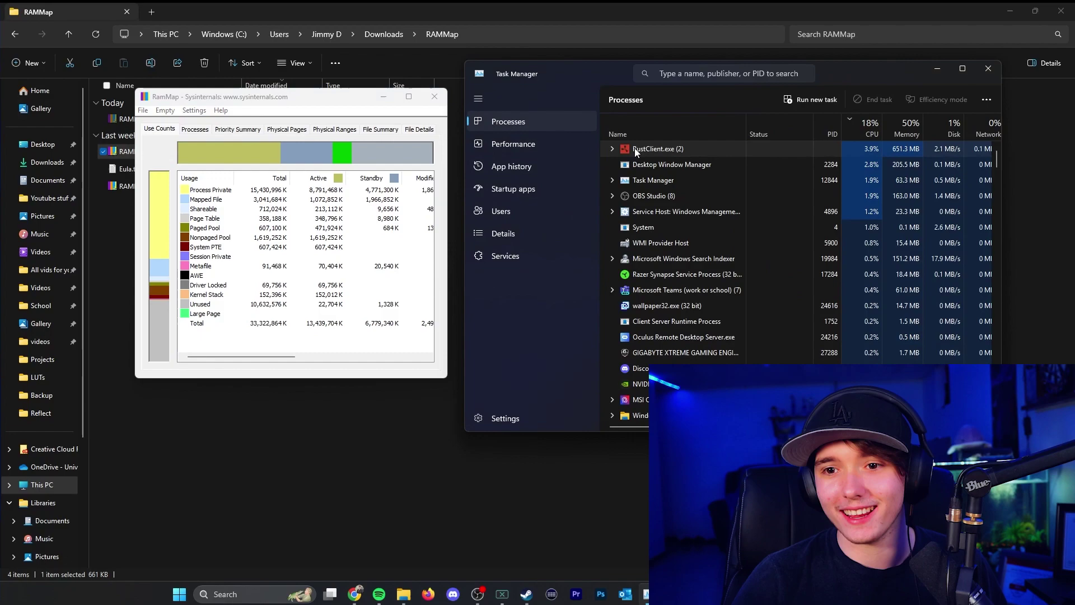
pyautogui.click(502, 137)
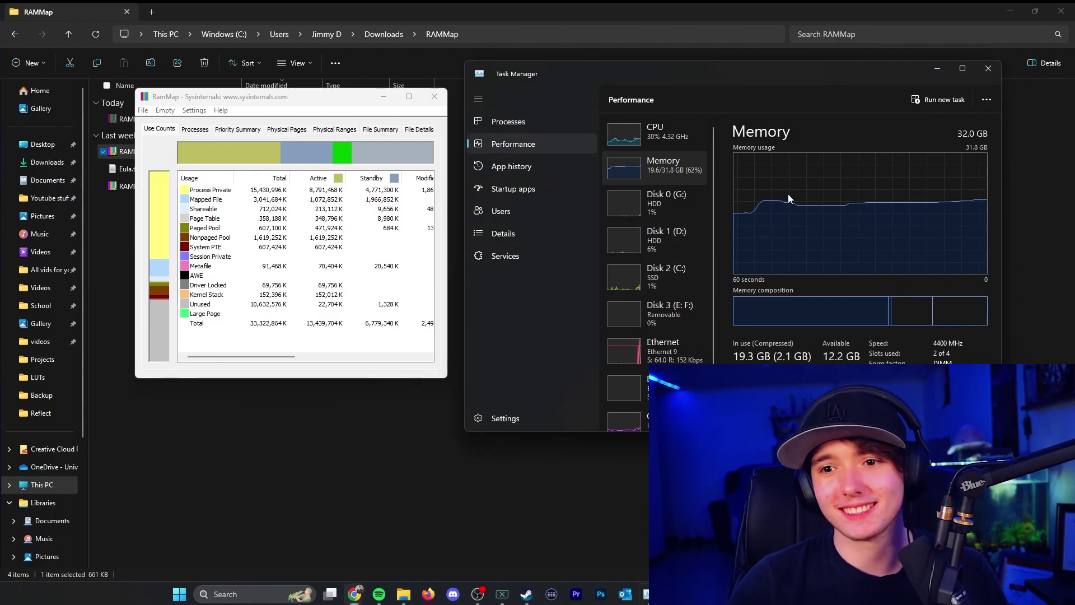
pyautogui.moveTo(781, 70); pyautogui.dragTo(758, 72)
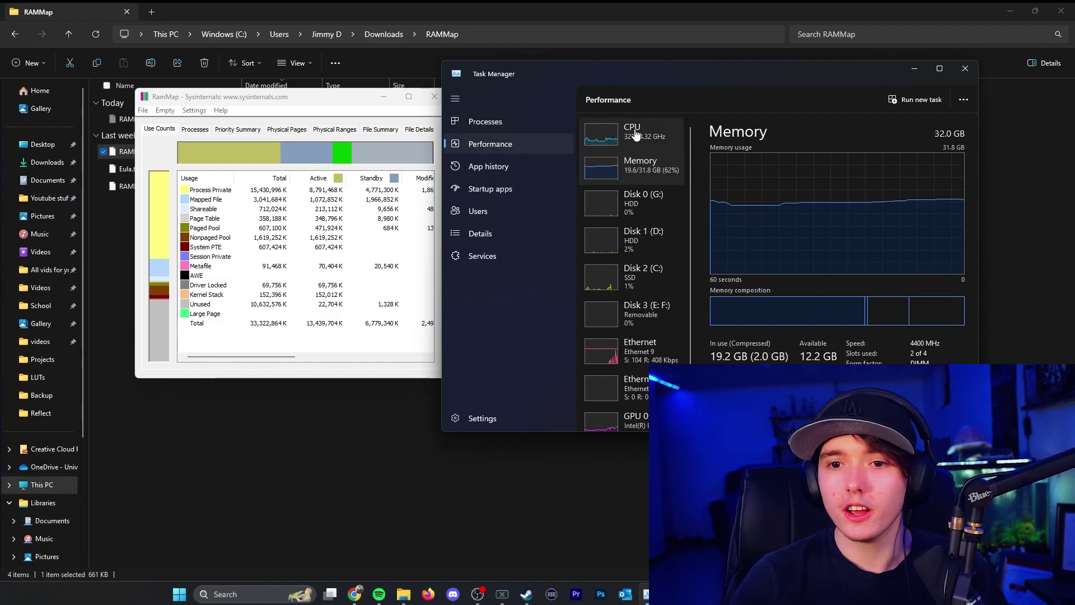
# Step: Empty the process working sets and then the system working set from RAMMap's Empty menu
pyautogui.click(165, 110)
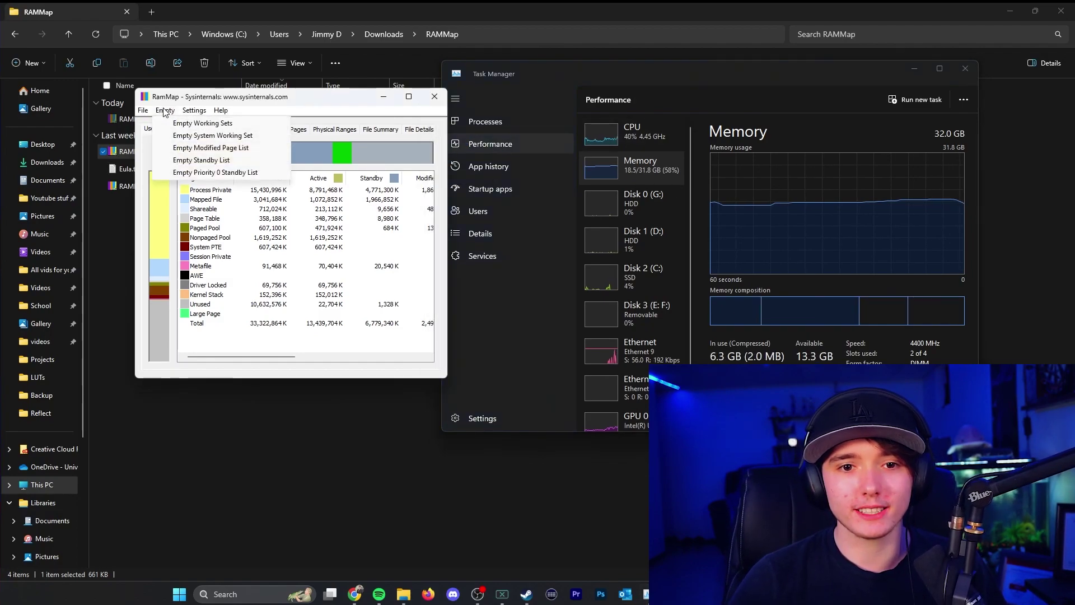
pyautogui.click(191, 120)
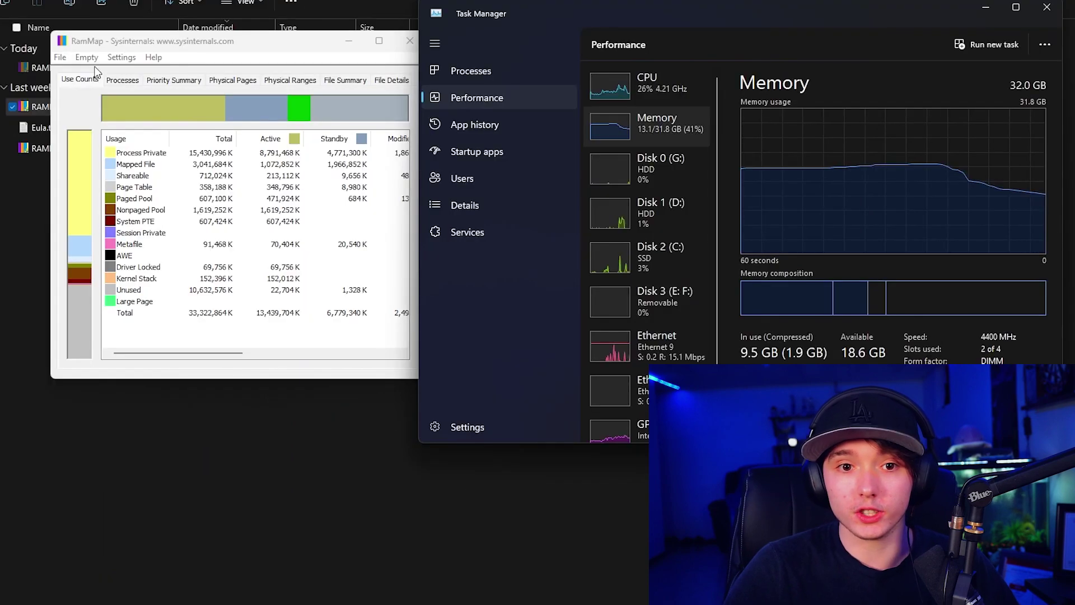
pyautogui.click(90, 58)
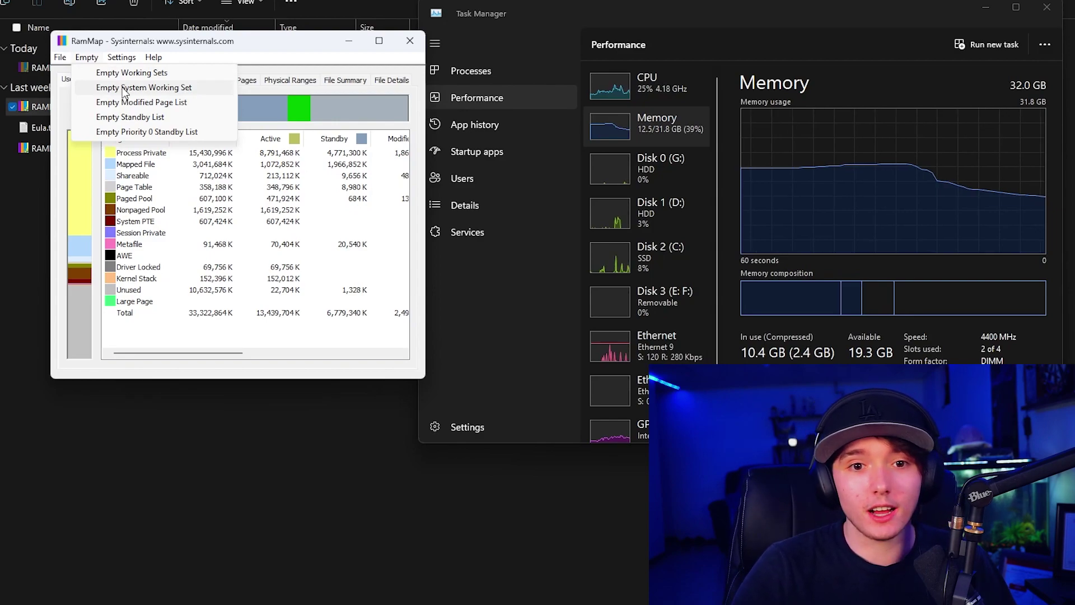
pyautogui.click(124, 92)
# Step: Empty the modified page list and the standby list
pyautogui.click(87, 58)
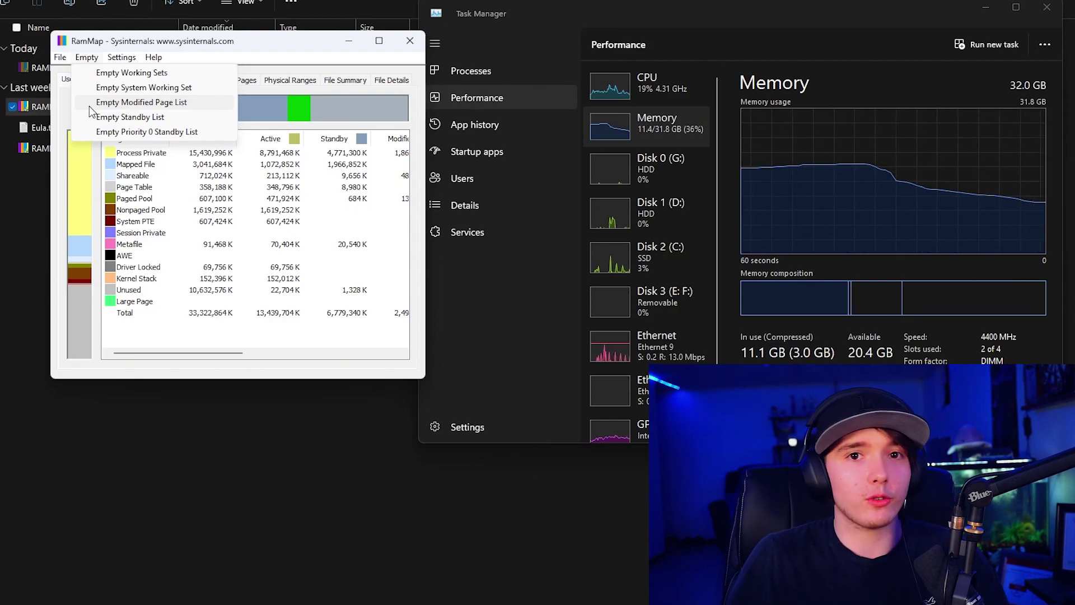
pyautogui.click(174, 102)
pyautogui.moveTo(210, 37); pyautogui.dragTo(207, 12)
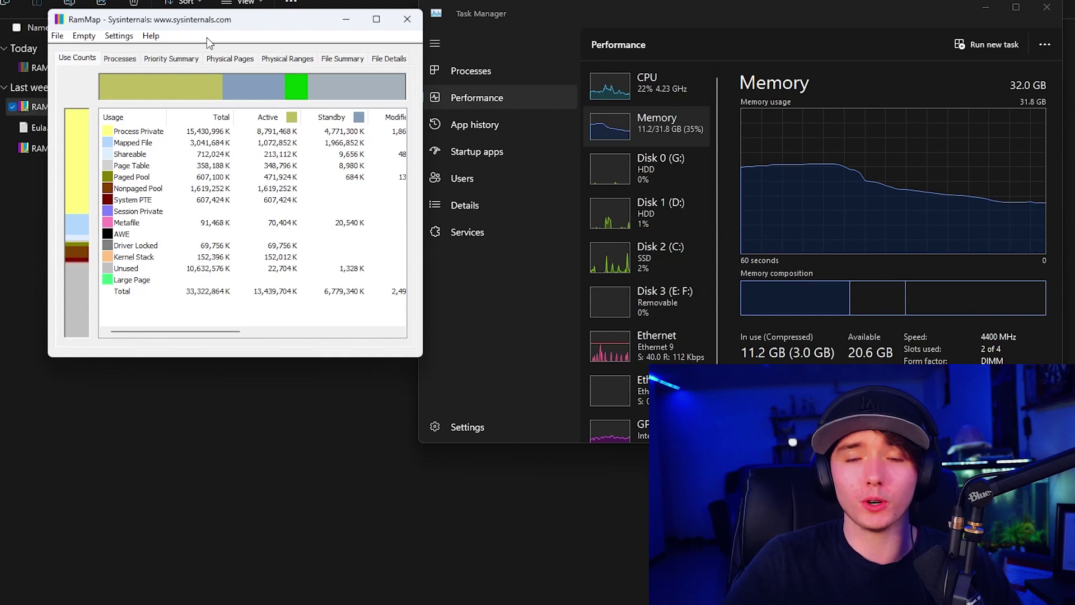
pyautogui.click(84, 36)
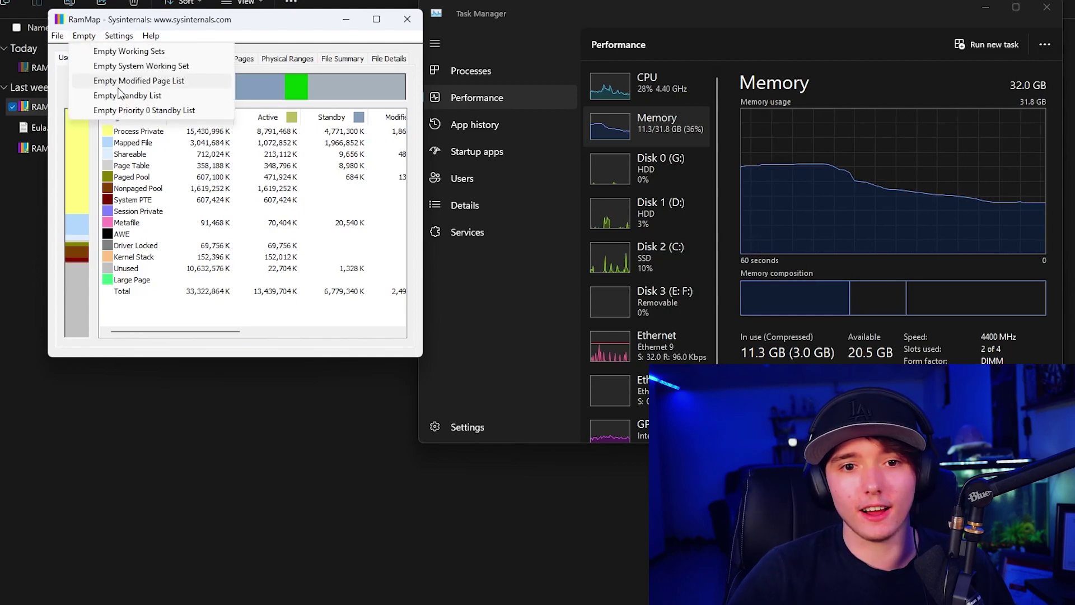
pyautogui.click(106, 96)
# Step: Empty the priority 0 standby list
pyautogui.click(85, 37)
pyautogui.moveTo(150, 36)
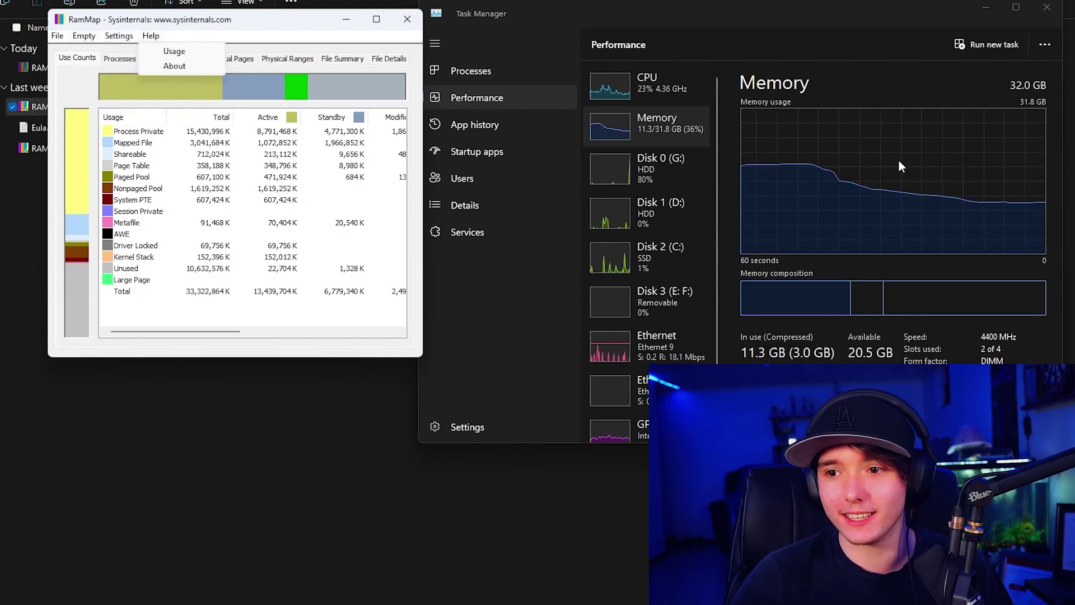
pyautogui.moveTo(84, 35)
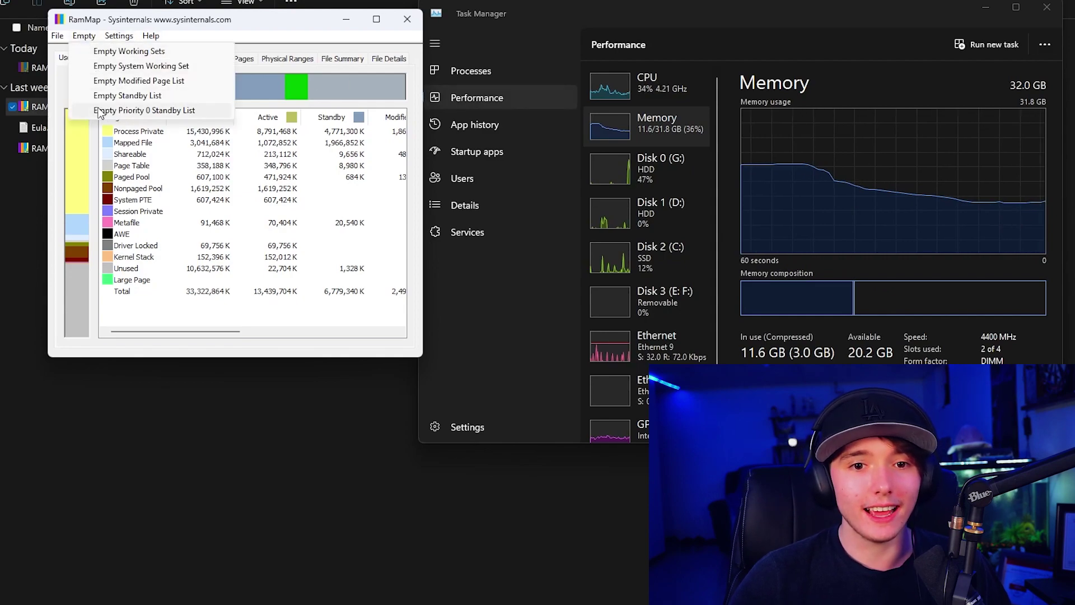
pyautogui.click(107, 111)
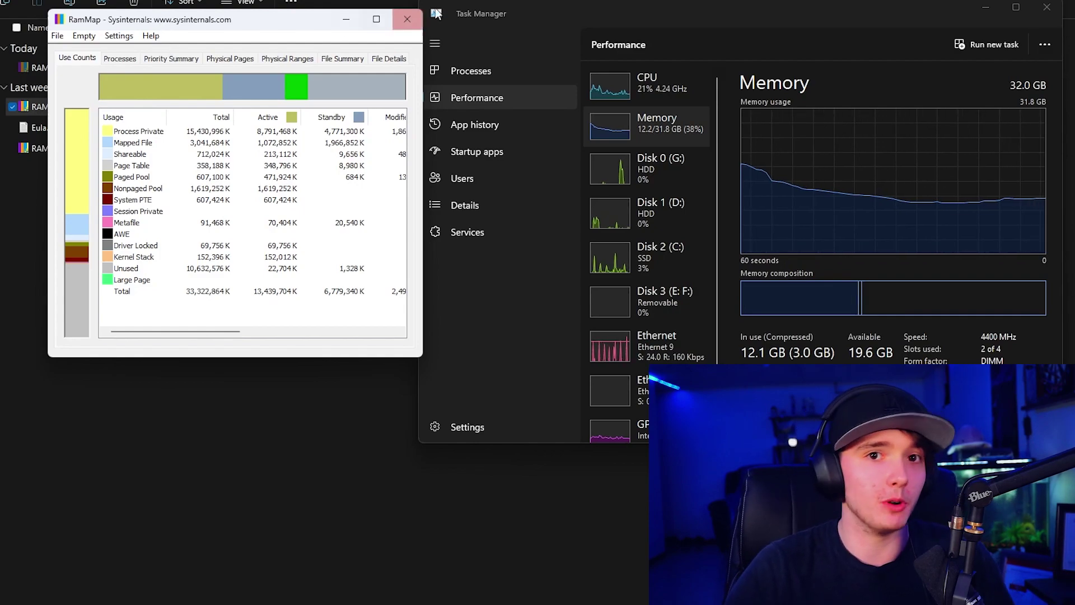
# Step: Check memory use in Task Manager, then reopen RAMMap's Empty menu
pyautogui.click(879, 168)
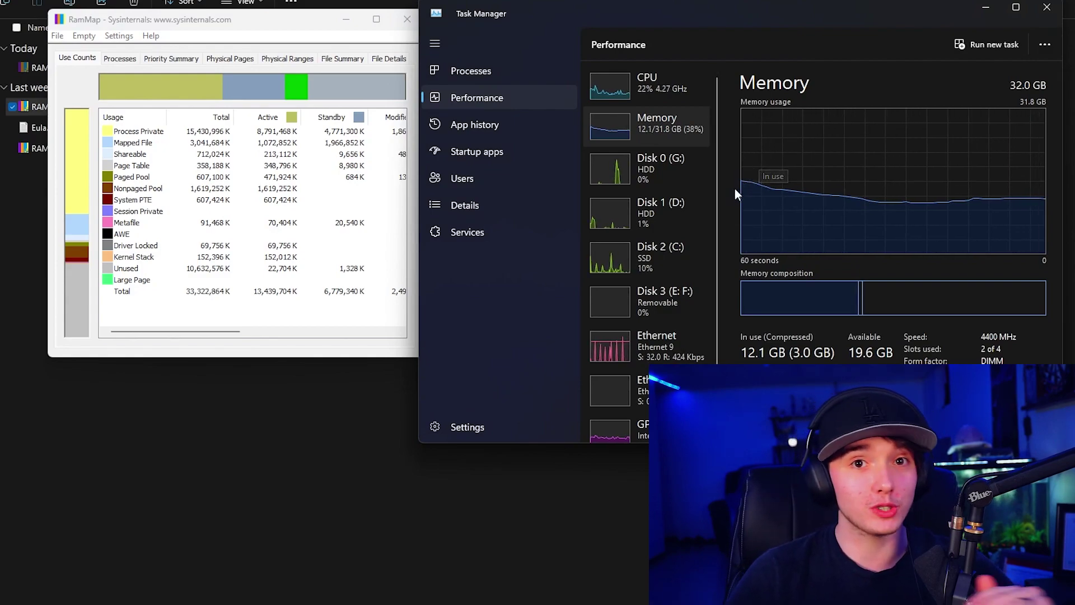
pyautogui.moveTo(225, 24); pyautogui.dragTo(239, 29)
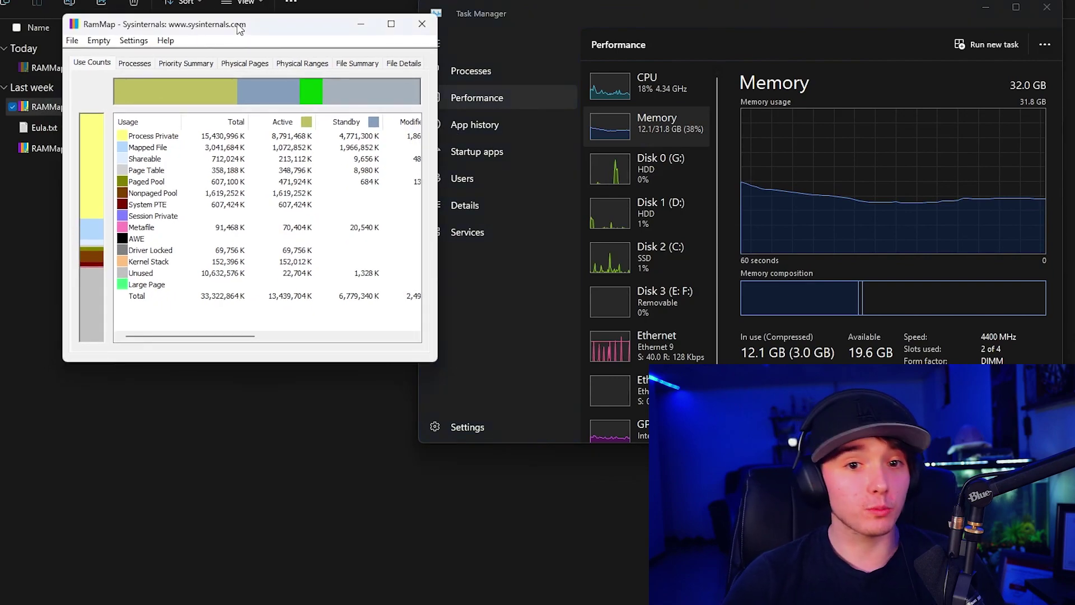
pyautogui.click(106, 45)
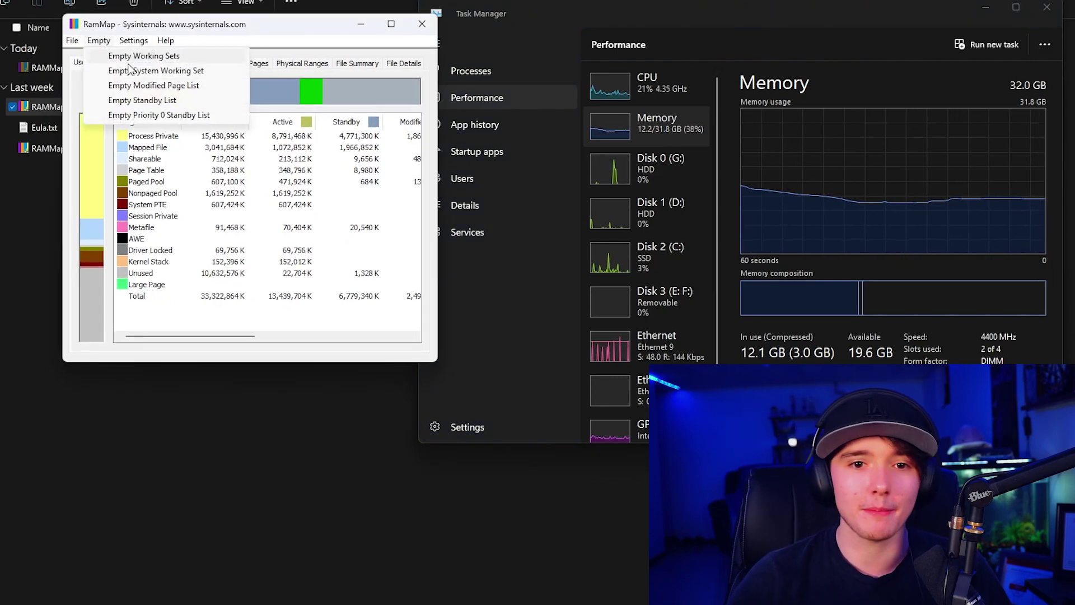
pyautogui.moveTo(133, 42)
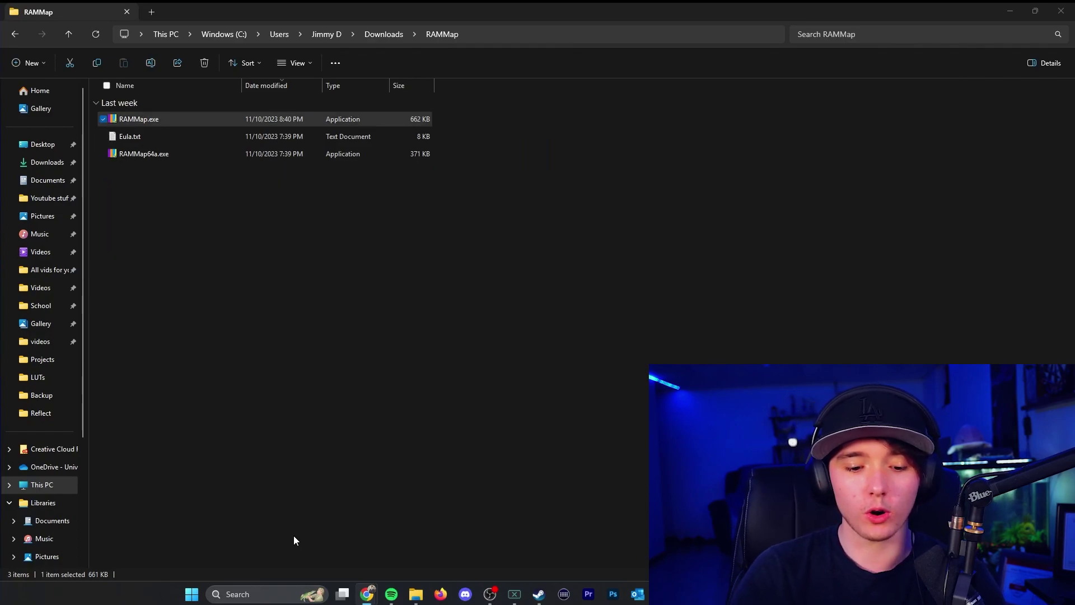
# Step: Launch Command Prompt as administrator via a 'cmd' search and make its window taller
pyautogui.press('super')
pyautogui.write('cmd')
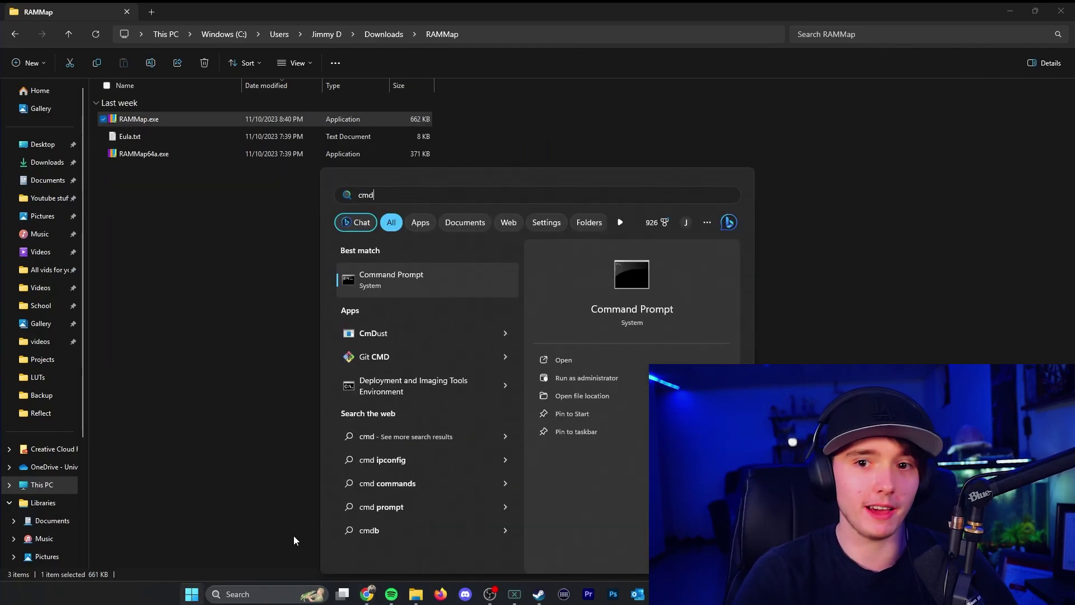
pyautogui.press('Tab')
pyautogui.press('Down')
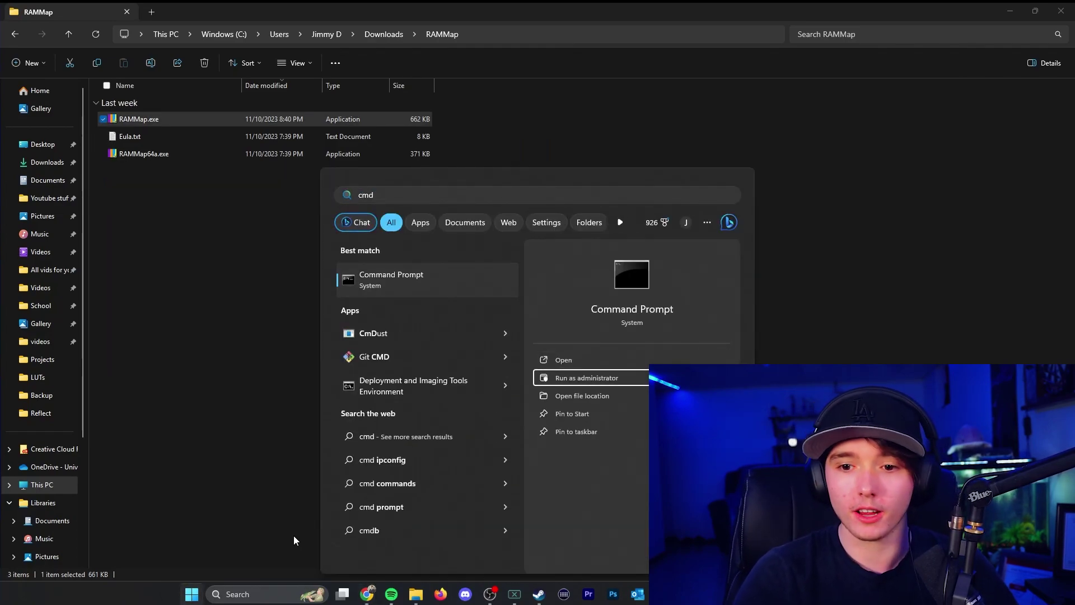
pyautogui.press('Return')
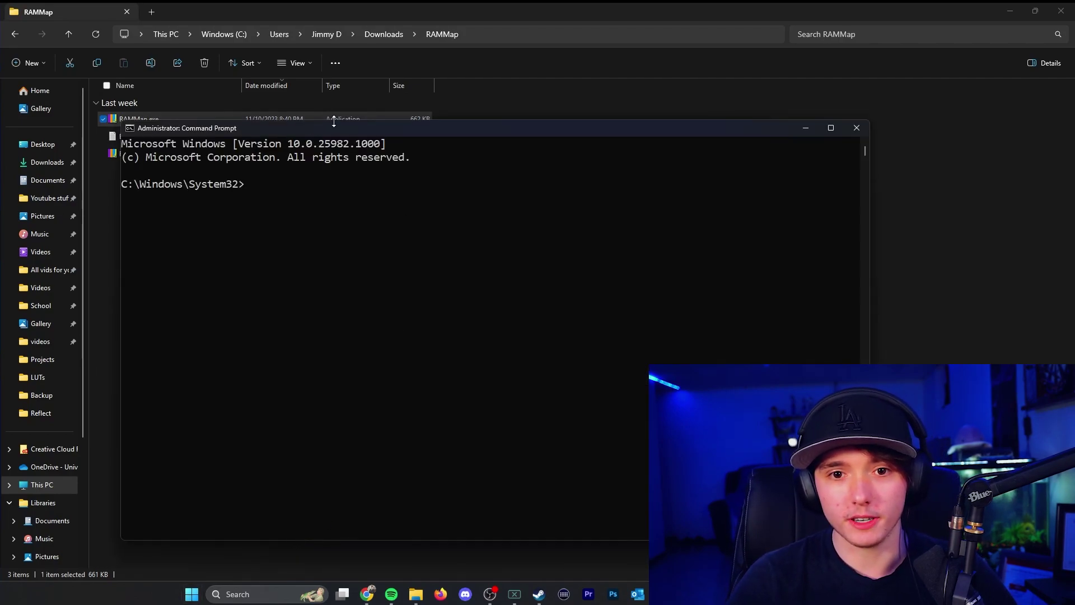
pyautogui.moveTo(334, 121); pyautogui.dragTo(474, 96)
pyautogui.click(472, 162)
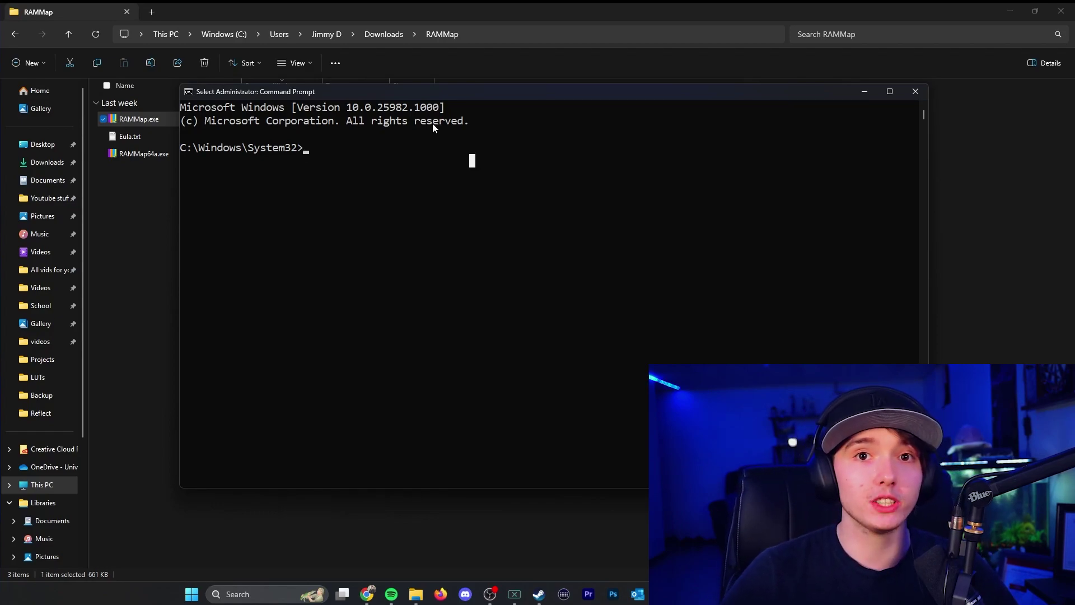
# Step: Start typing 'cd C:\users' in the administrator Command Prompt
pyautogui.click(491, 222)
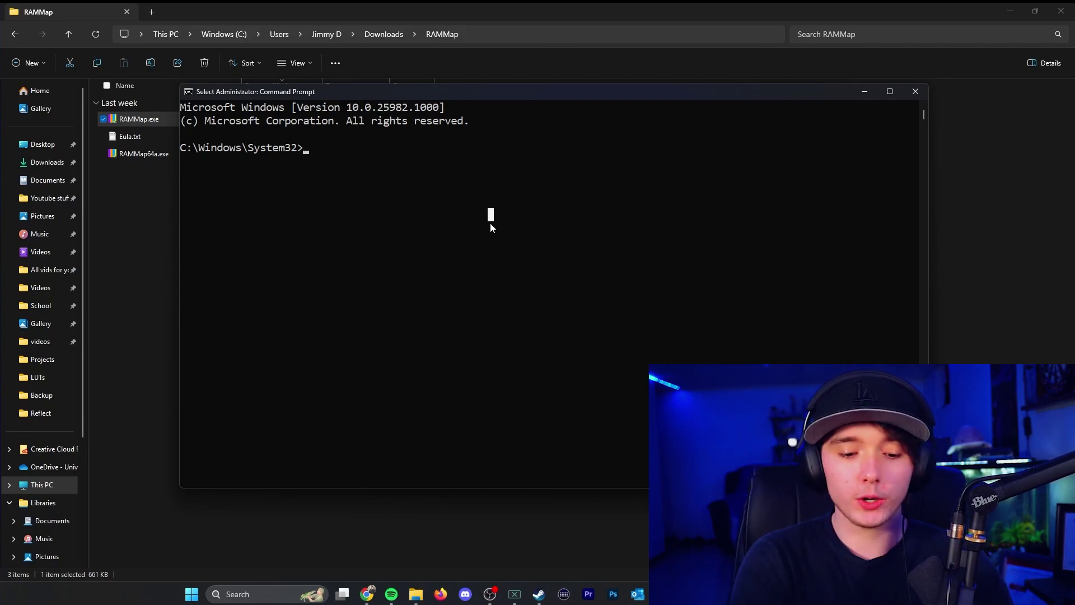
pyautogui.press('Escape')
pyautogui.write('cd ')
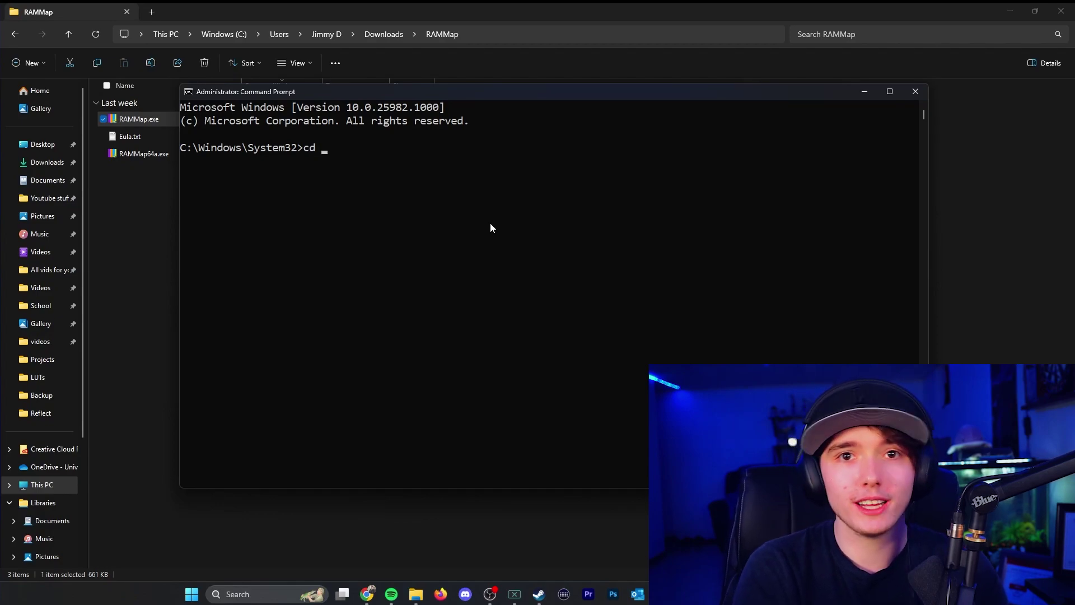
pyautogui.write('C:')
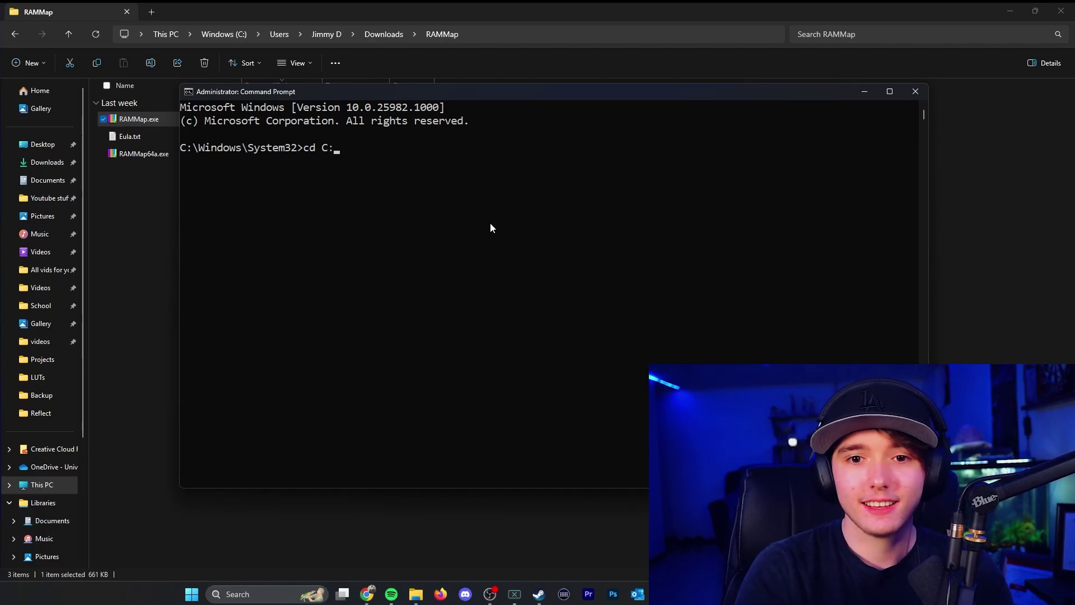
pyautogui.write('\\users')
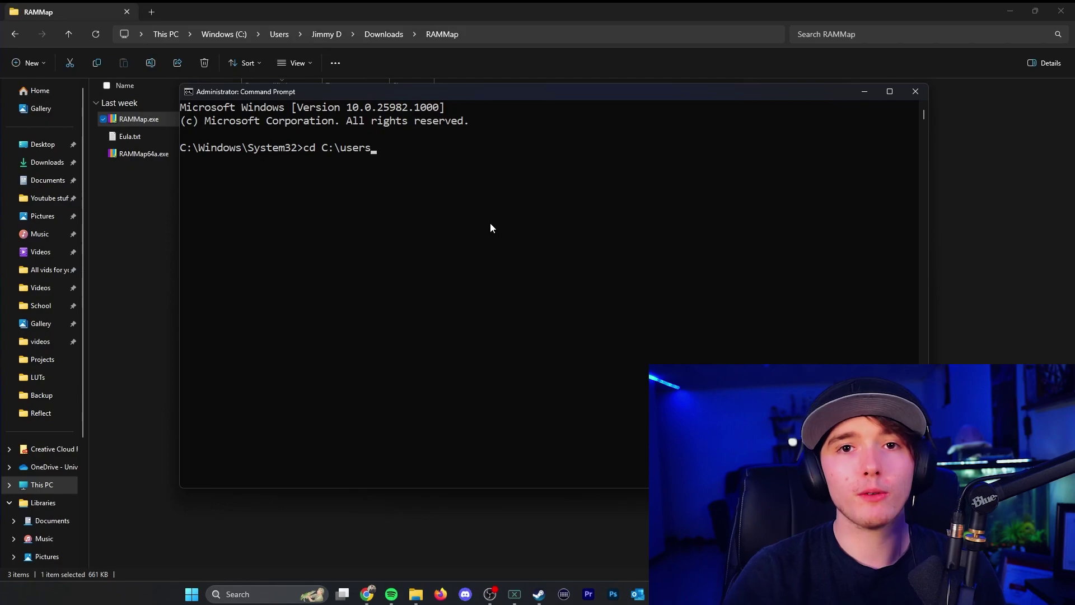
# Step: In File Explorer's Downloads folder, copy the RAMMap folder as a path
pyautogui.click(122, 243)
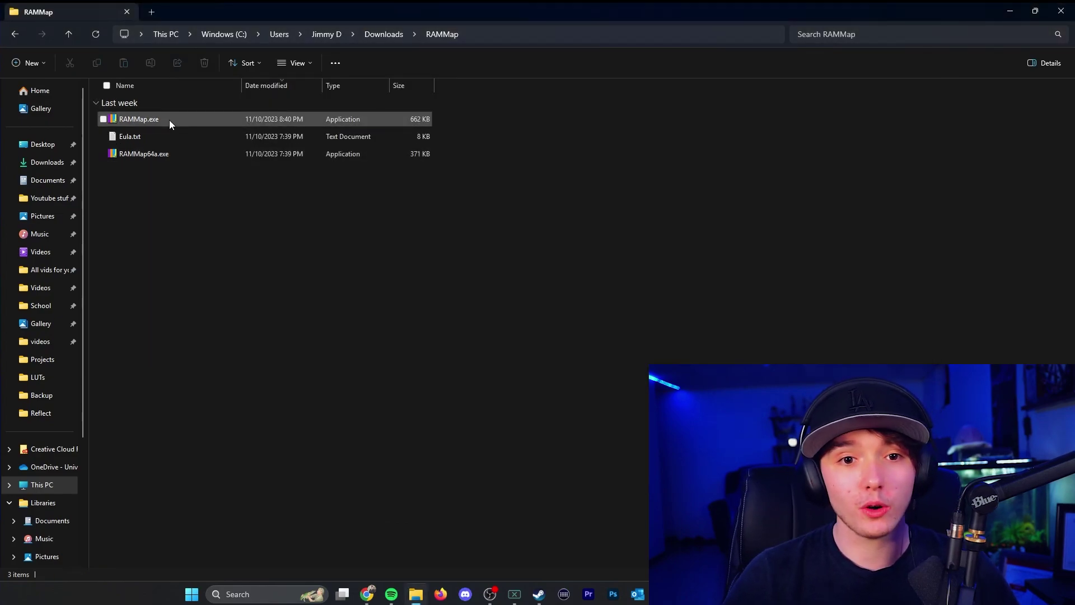
pyautogui.click(383, 34)
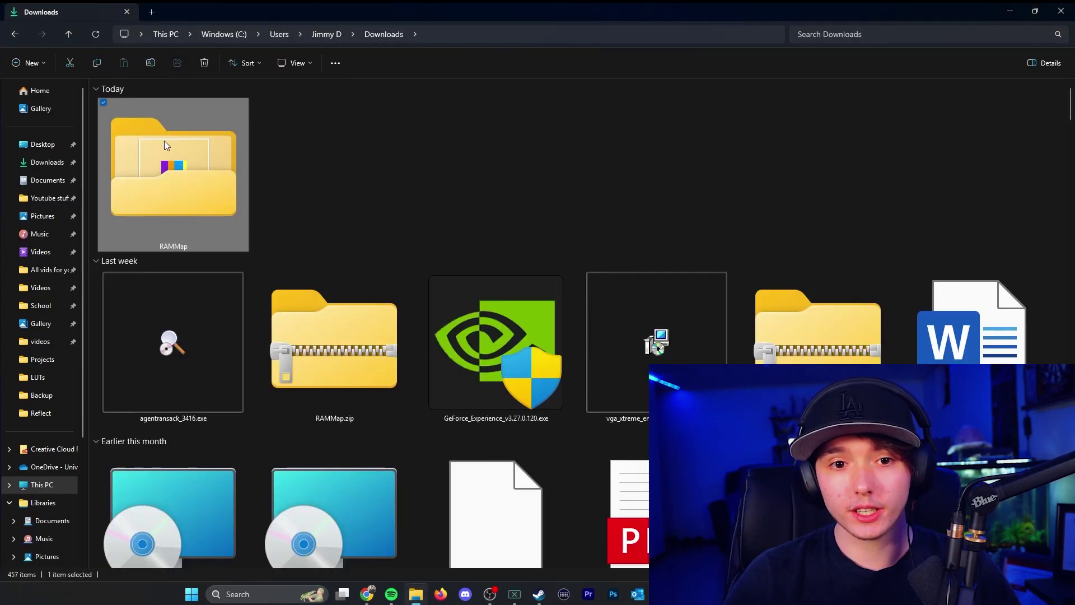
pyautogui.rightClick(176, 163)
pyautogui.rightClick(176, 163)
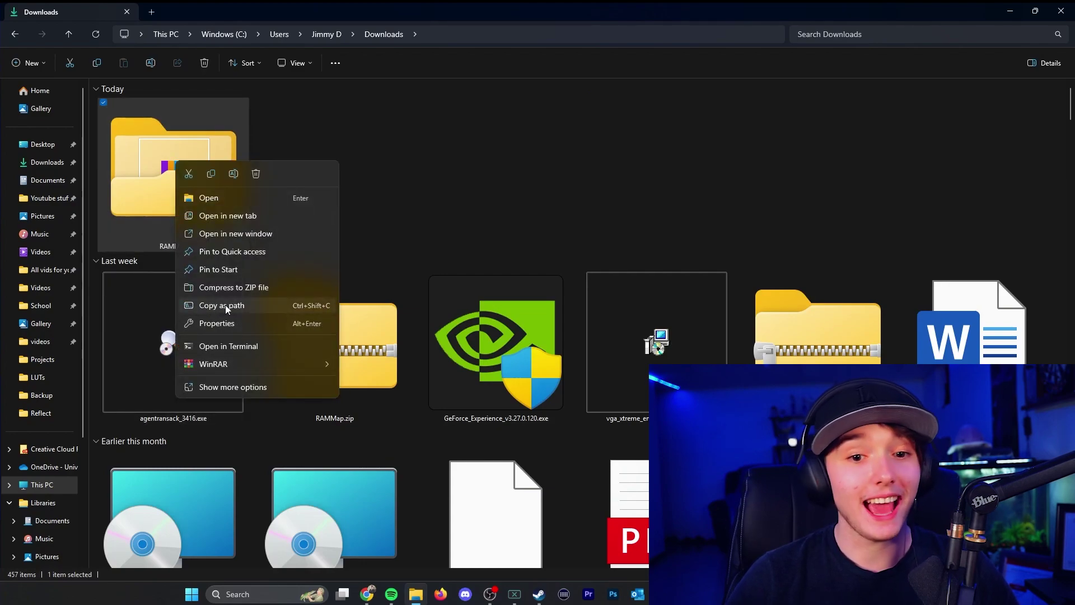
pyautogui.click(209, 306)
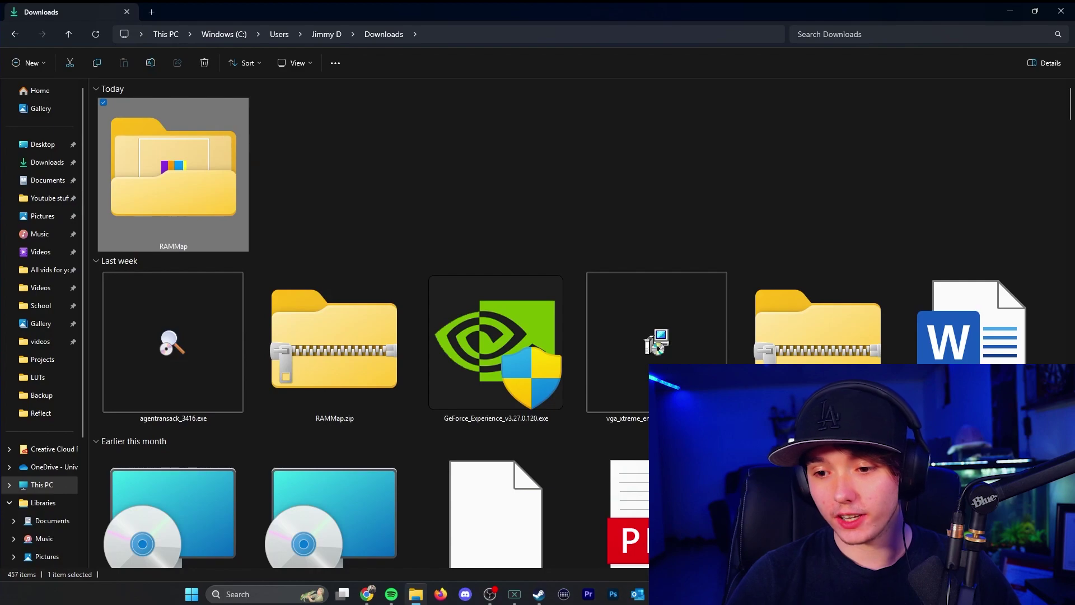
# Step: Change the console directory to %userprofile%\downloads, discarding the pasted folder path
pyautogui.write('cd C:\\users')
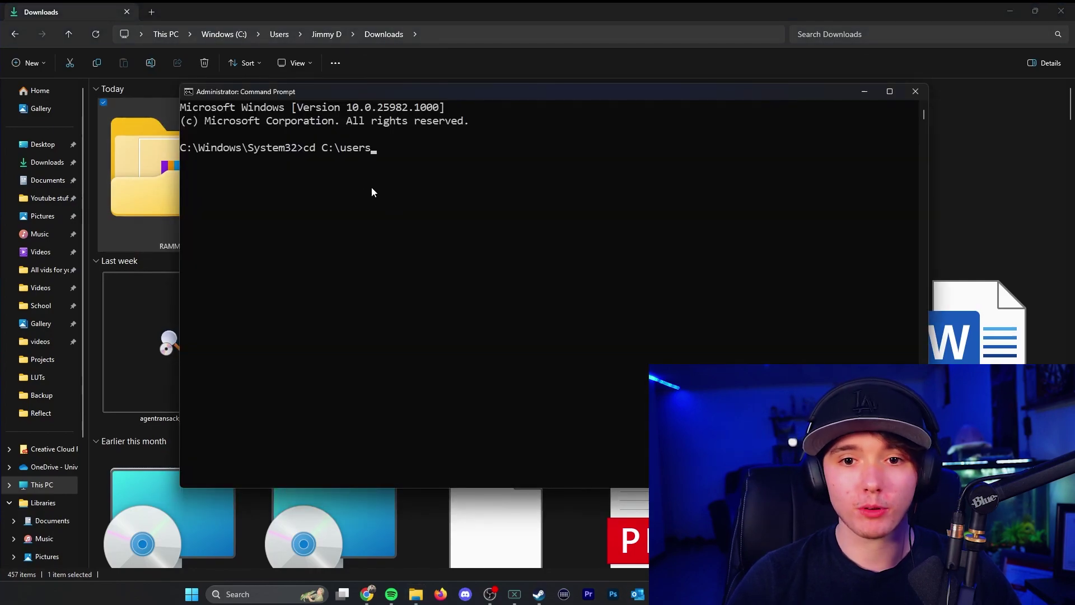
pyautogui.press('BackSpace')
pyautogui.press('BackSpace')
pyautogui.press('BackSpace')
pyautogui.press('BackSpace')
pyautogui.press('BackSpace')
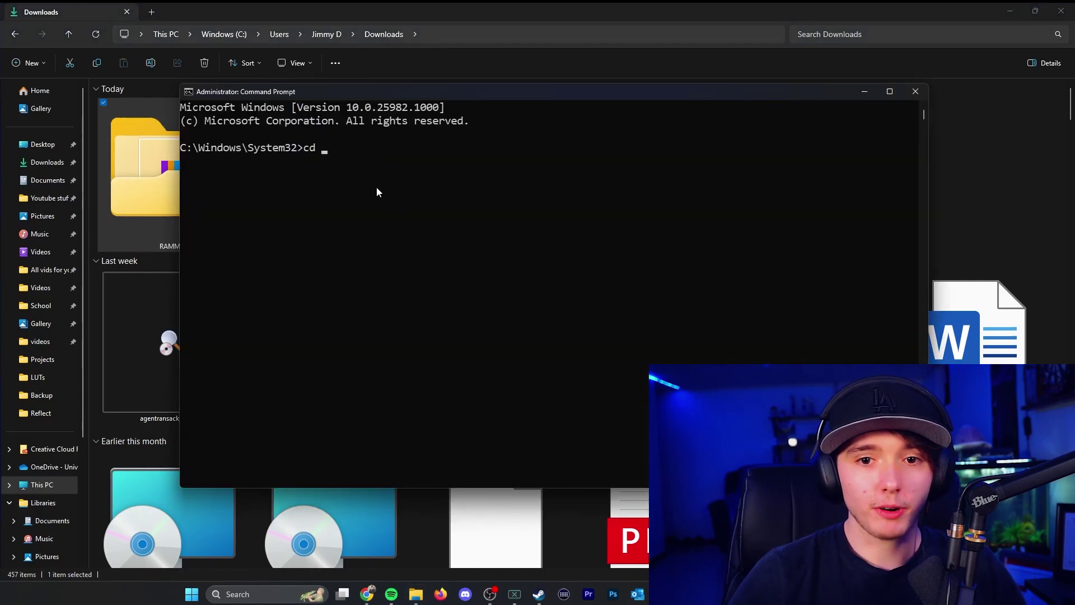
pyautogui.hotkey('ctrl', 'v')
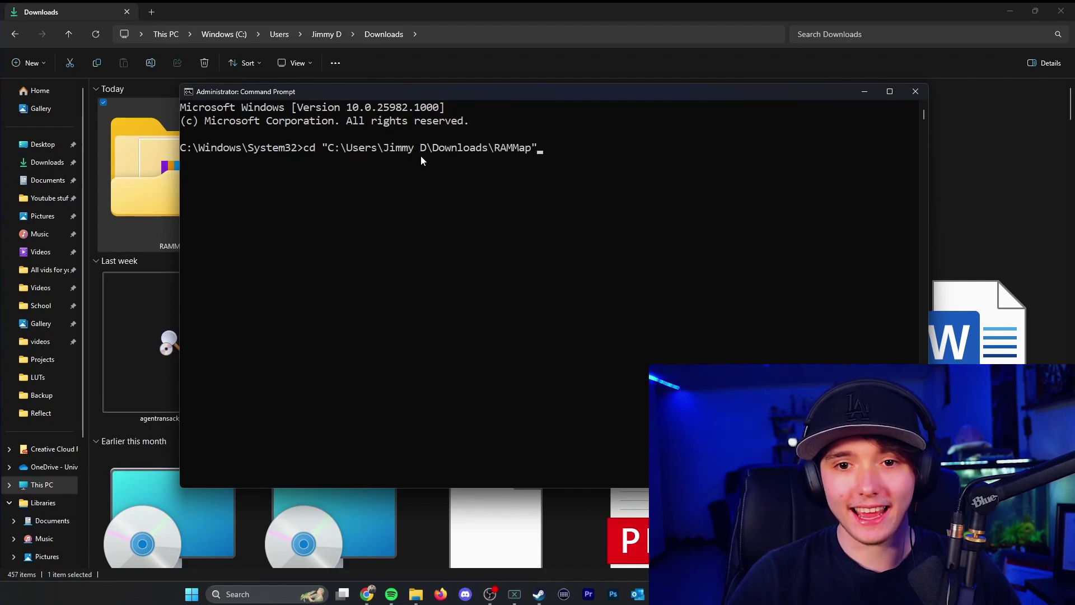
pyautogui.moveTo(541, 154); pyautogui.dragTo(574, 150)
pyautogui.press('BackSpace')
pyautogui.press('BackSpace')
pyautogui.press('BackSpace')
pyautogui.press('BackSpace')
pyautogui.press('BackSpace')
pyautogui.press('BackSpace')
pyautogui.press('BackSpace')
pyautogui.press('BackSpace')
pyautogui.press('BackSpace')
pyautogui.press('BackSpace')
pyautogui.press('BackSpace')
pyautogui.press('BackSpace')
pyautogui.press('BackSpace')
pyautogui.press('BackSpace')
pyautogui.press('BackSpace')
pyautogui.press('BackSpace')
pyautogui.press('BackSpace')
pyautogui.press('BackSpace')
pyautogui.press('BackSpace')
pyautogui.press('BackSpace')
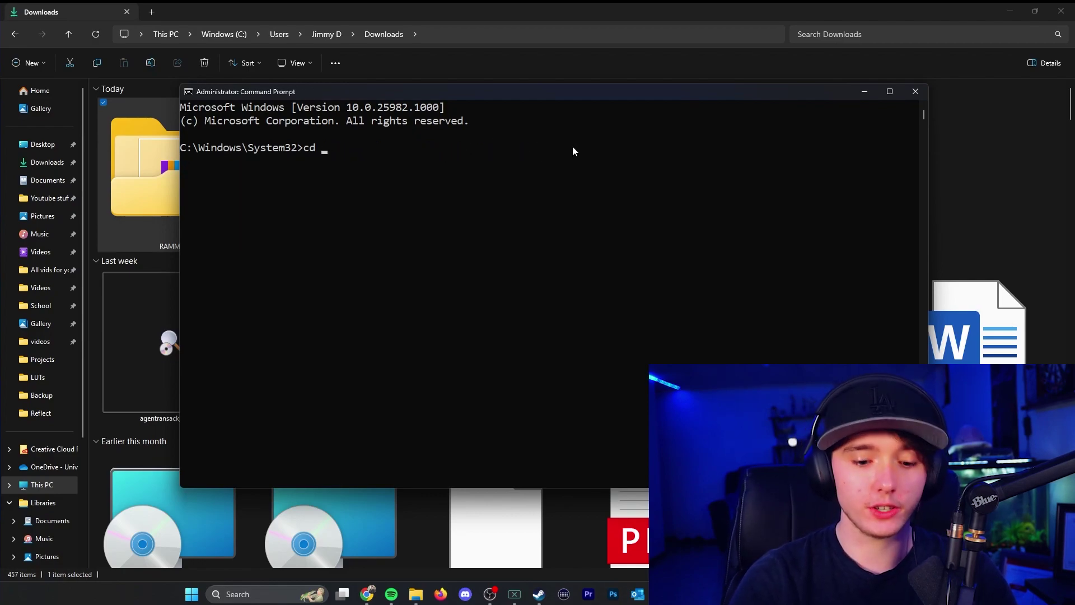
pyautogui.write('%userprofile')
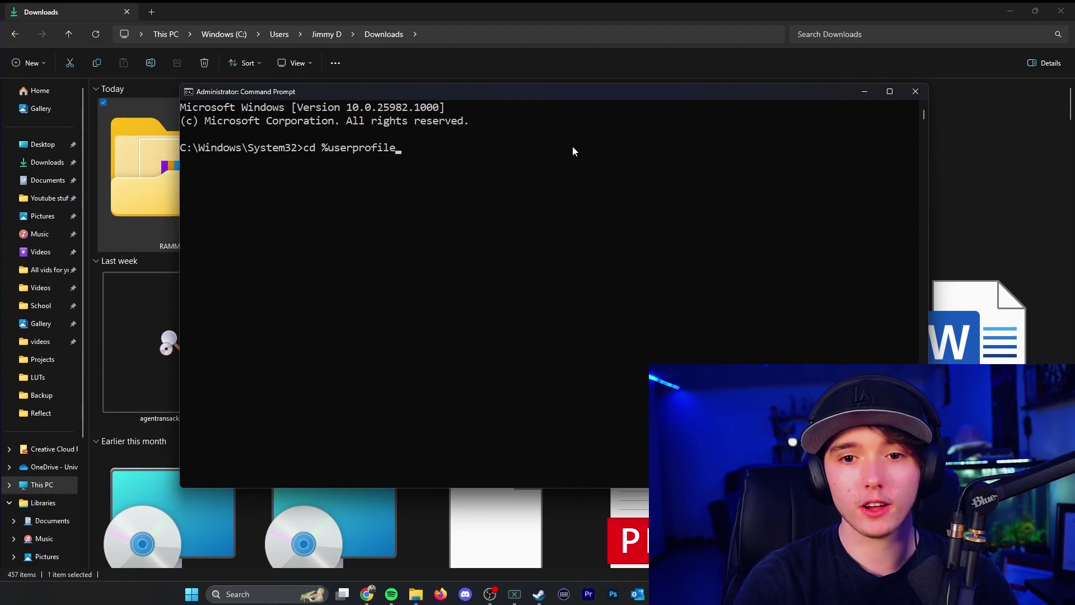
pyautogui.write('%\\downloads')
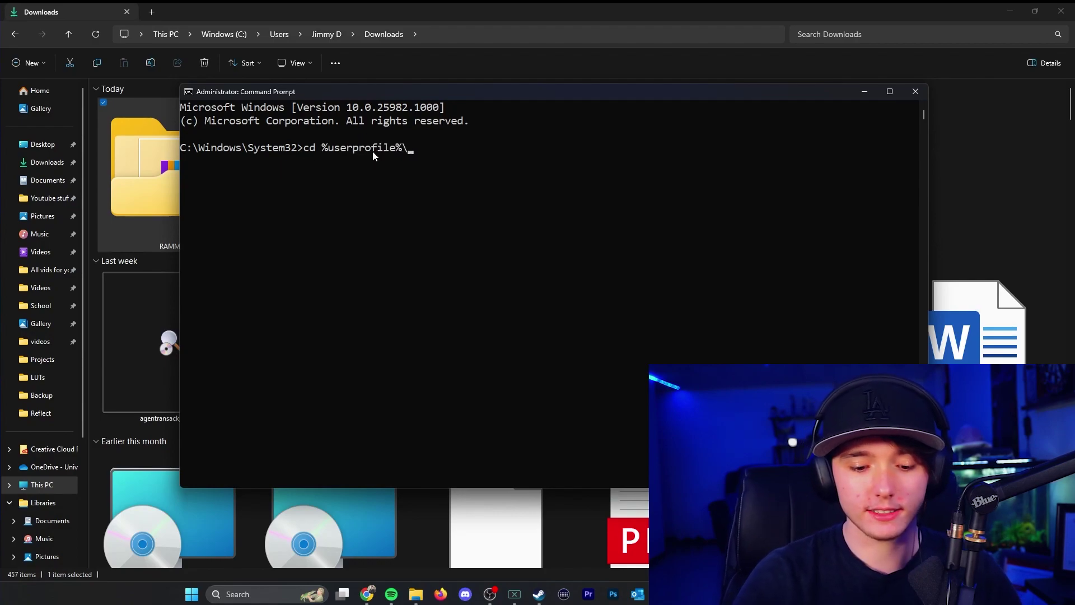
pyautogui.press('Return')
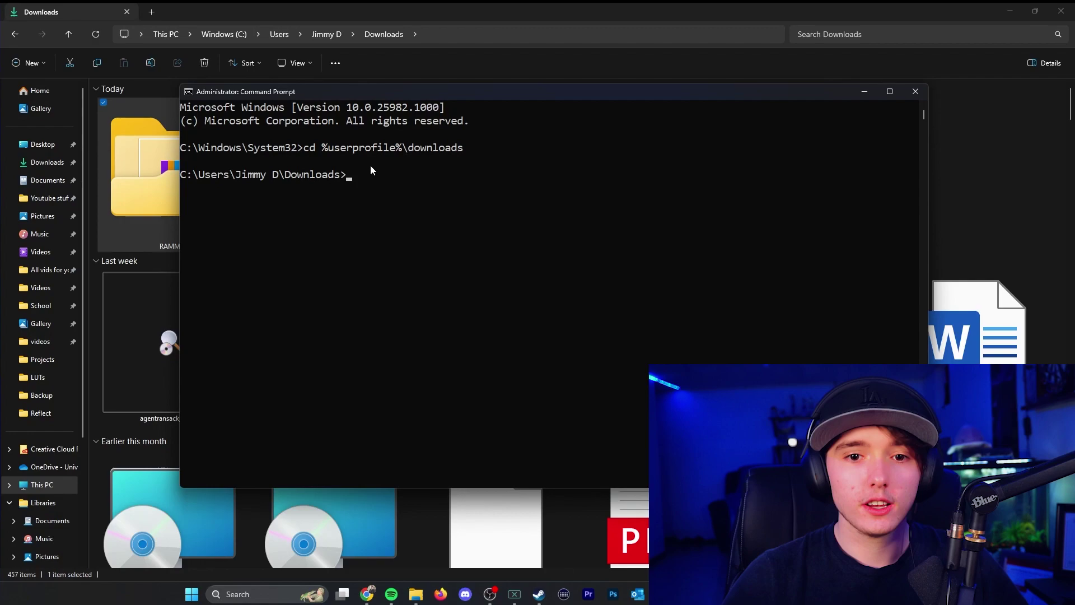
# Step: Enter the RAMMap folder using 'cd ram' with Tab completion, checking its three files in Explorer
pyautogui.write('cd ram')
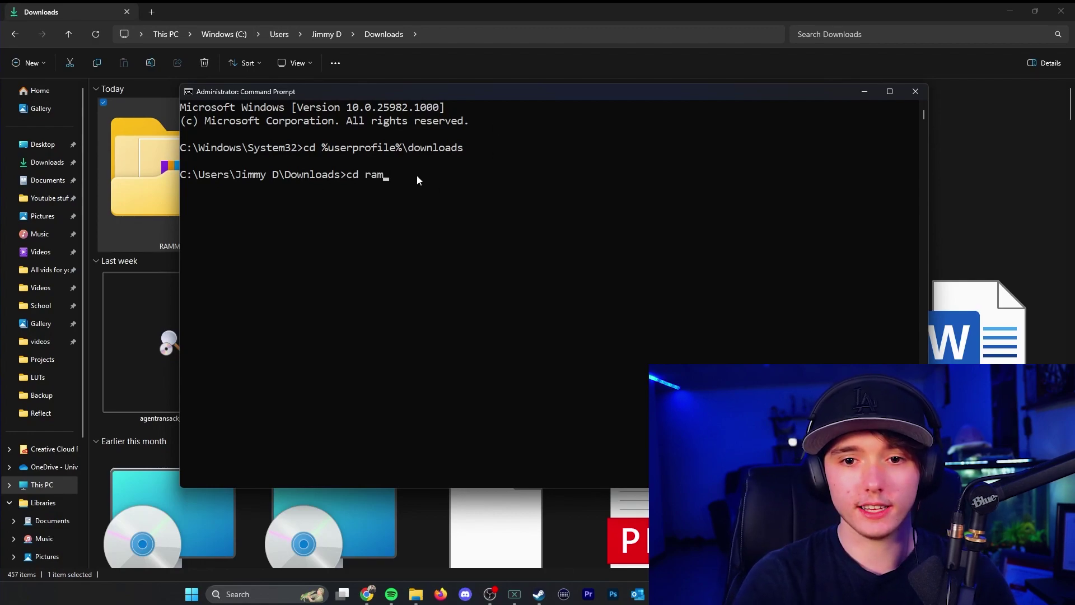
pyautogui.press('Tab')
pyautogui.press('Return')
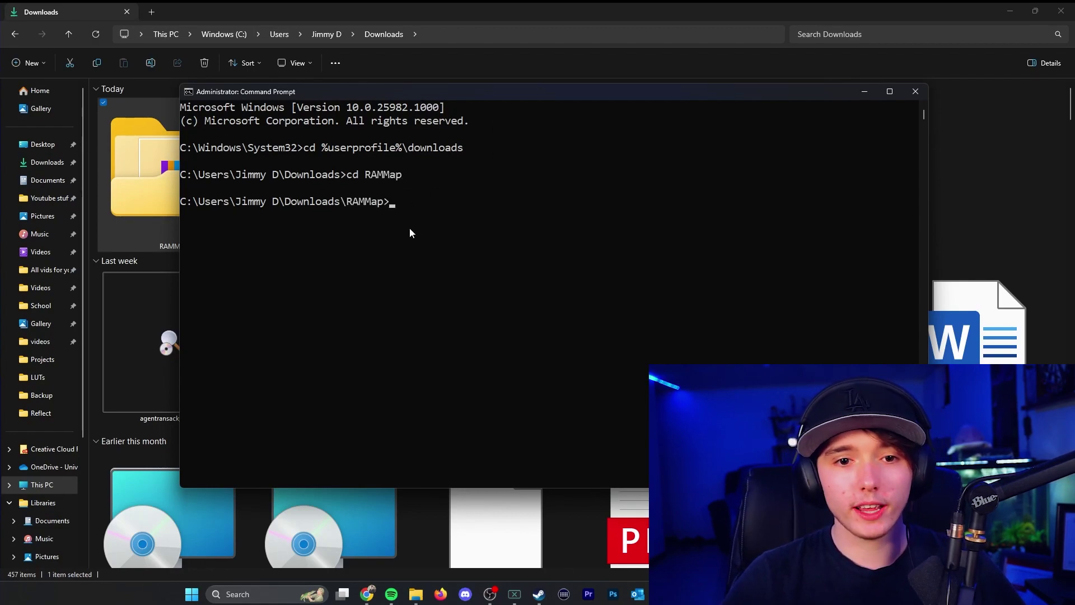
pyautogui.doubleClick(158, 187)
pyautogui.moveTo(349, 226); pyautogui.dragTo(202, 122)
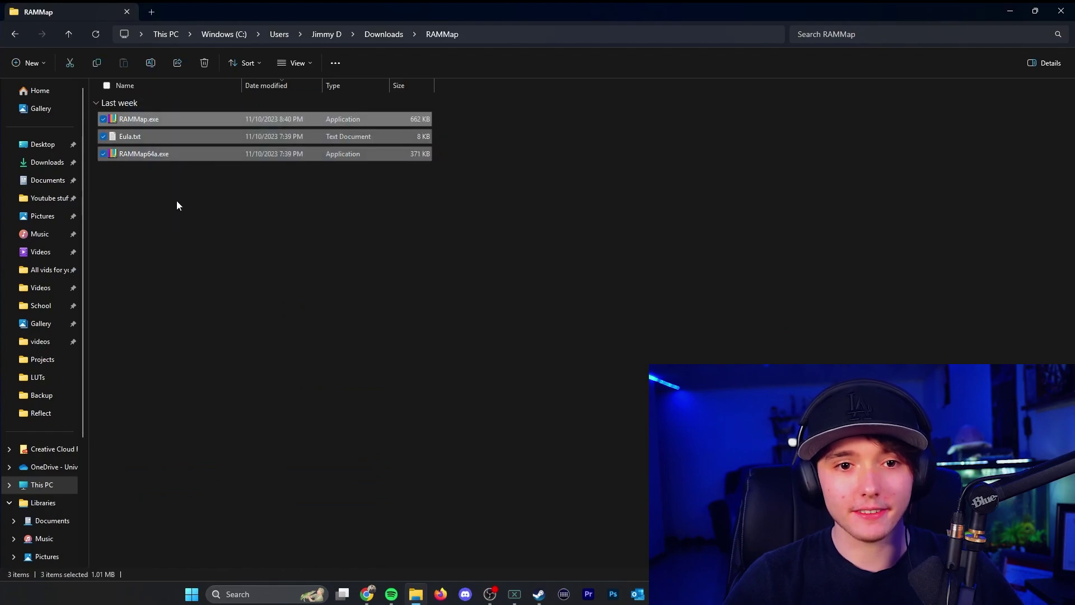
pyautogui.click(176, 200)
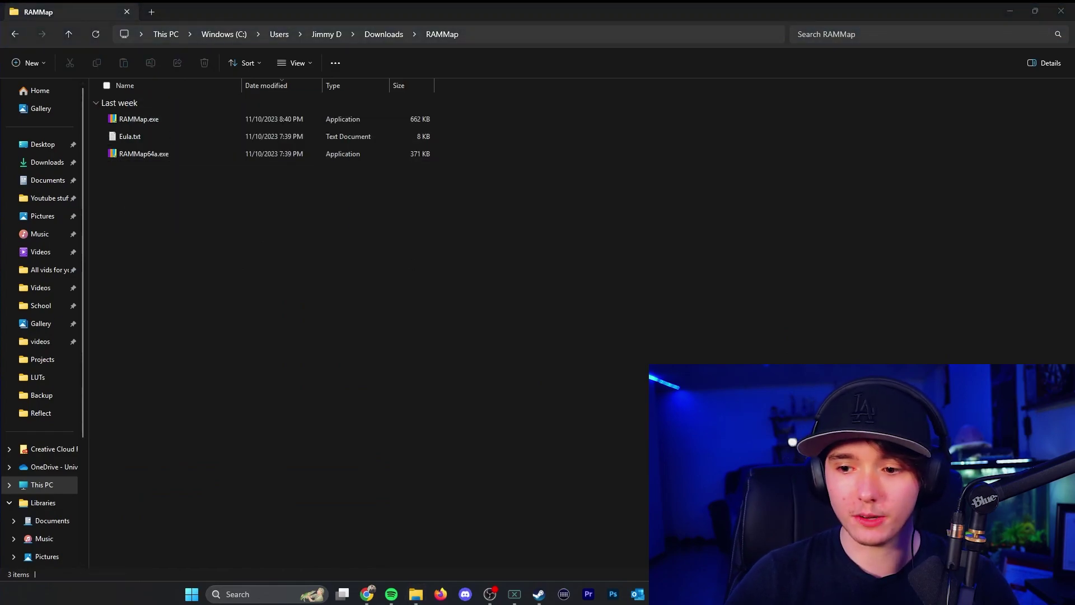
pyautogui.hotkey('alt', 'Tab')
# Step: List the RAMMap folder with dir and select the RAMMap.exe name in the output
pyautogui.write('dir')
pyautogui.press('Return')
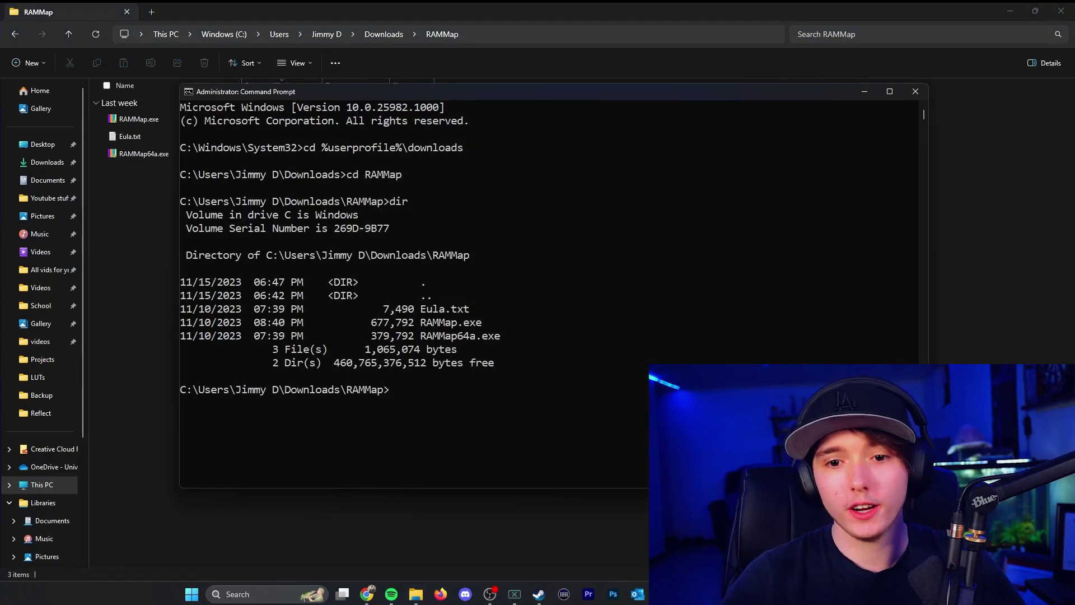
pyautogui.moveTo(540, 349)
pyautogui.mouseDown()
pyautogui.moveTo(324, 325)
pyautogui.moveTo(540, 349)
pyautogui.mouseUp()
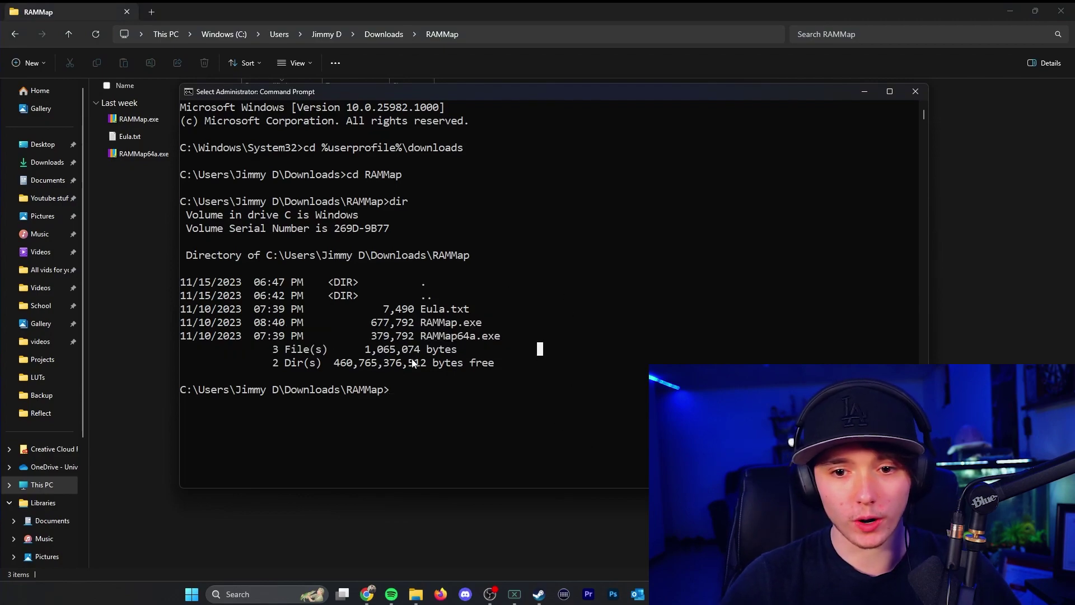
pyautogui.click(430, 392)
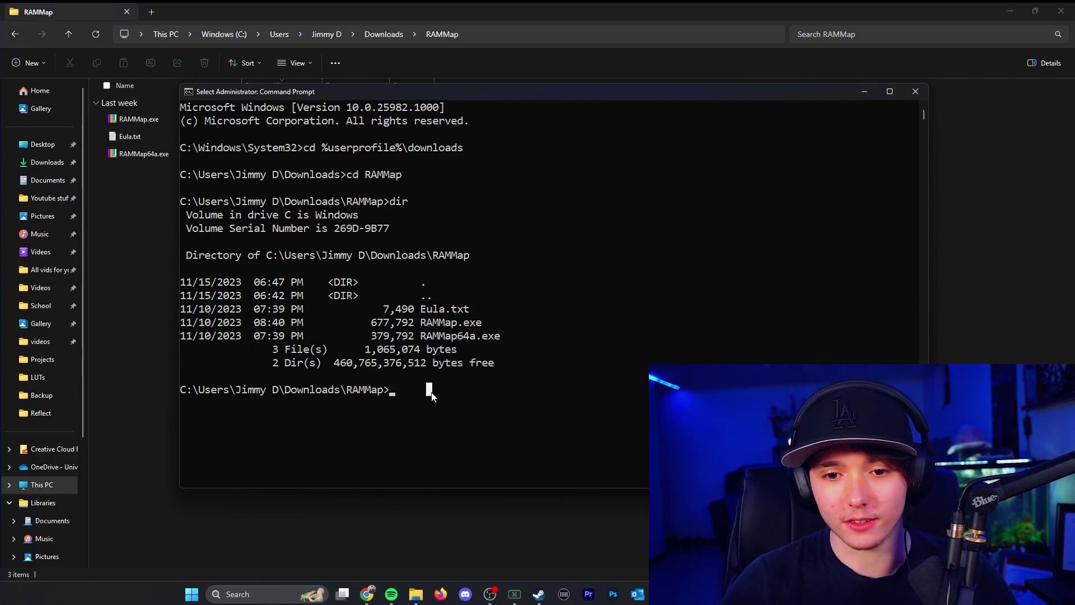
pyautogui.moveTo(416, 322); pyautogui.dragTo(504, 323)
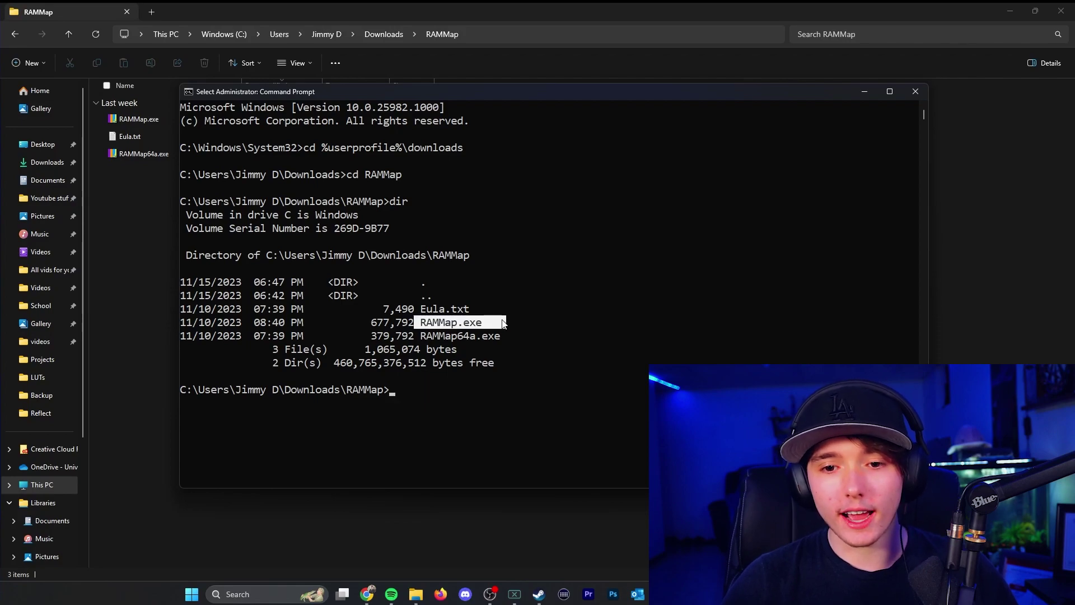
# Step: Run 'RAMMap.exe /?' to show the Usage dialog and move it toward the screen centre
pyautogui.write('RAMMap.exe')
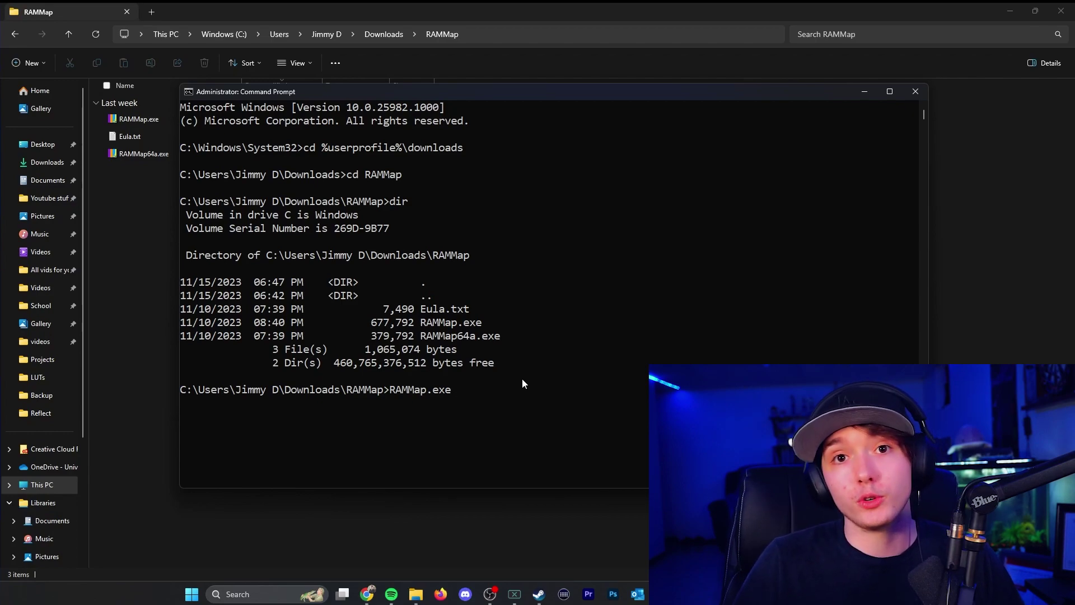
pyautogui.write('?')
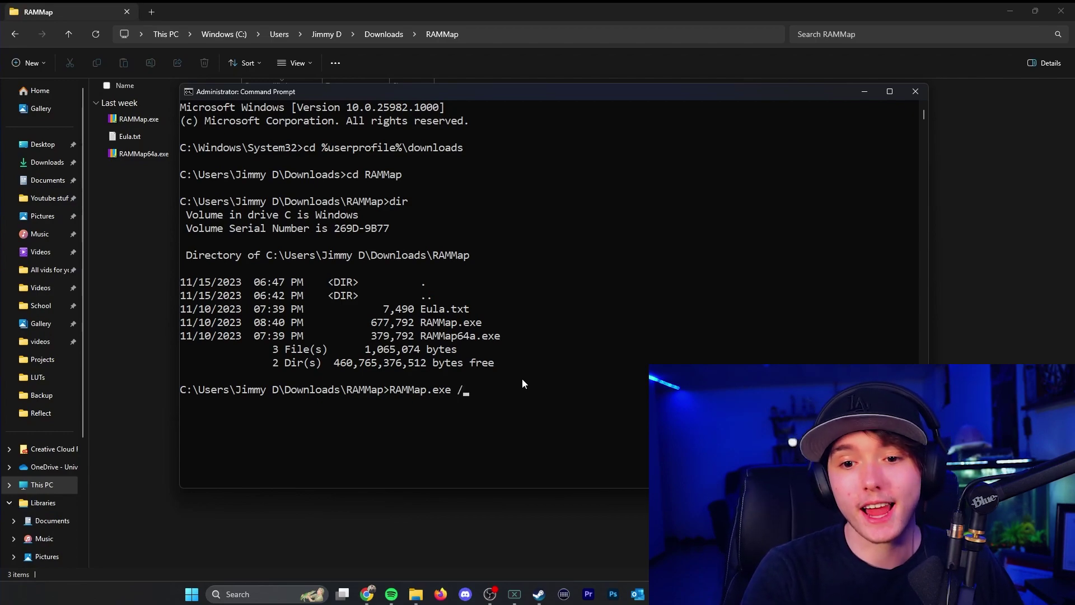
pyautogui.press('Return')
pyautogui.moveTo(134, 59); pyautogui.dragTo(508, 147)
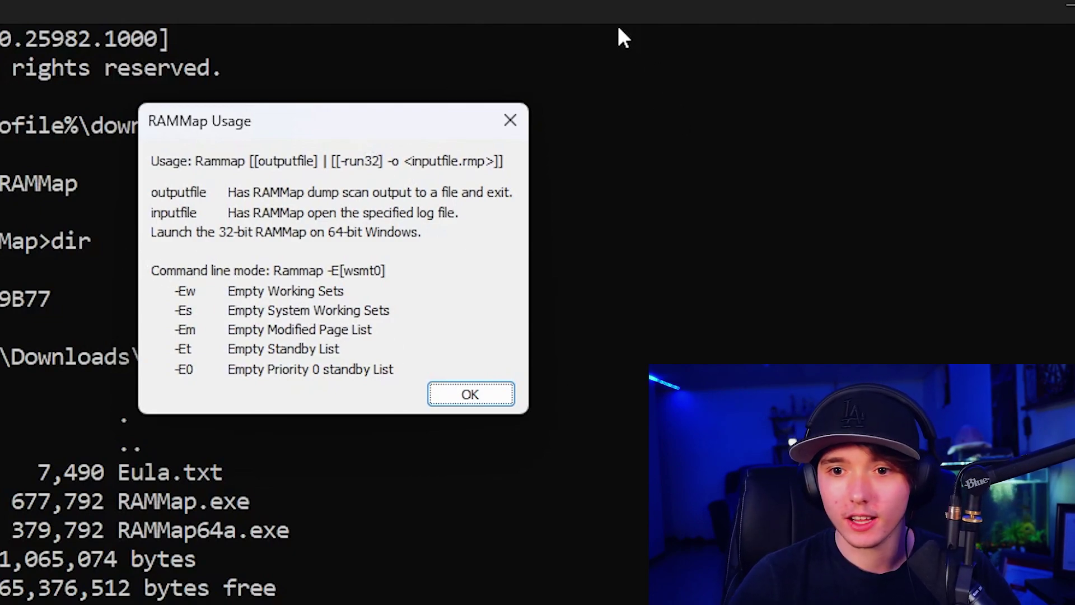
# Step: Dismiss the RAMMap Usage help dialog to return to the Command Prompt
pyautogui.click(510, 120)
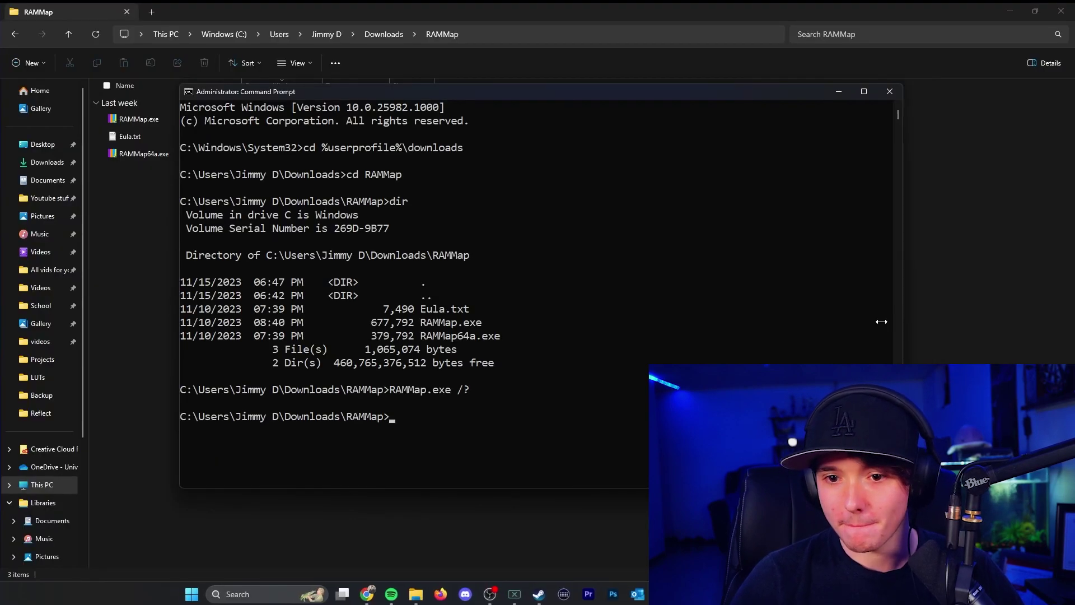
# Step: Show Task Manager's Performance memory page alongside the Command Prompt window
pyautogui.click(576, 267)
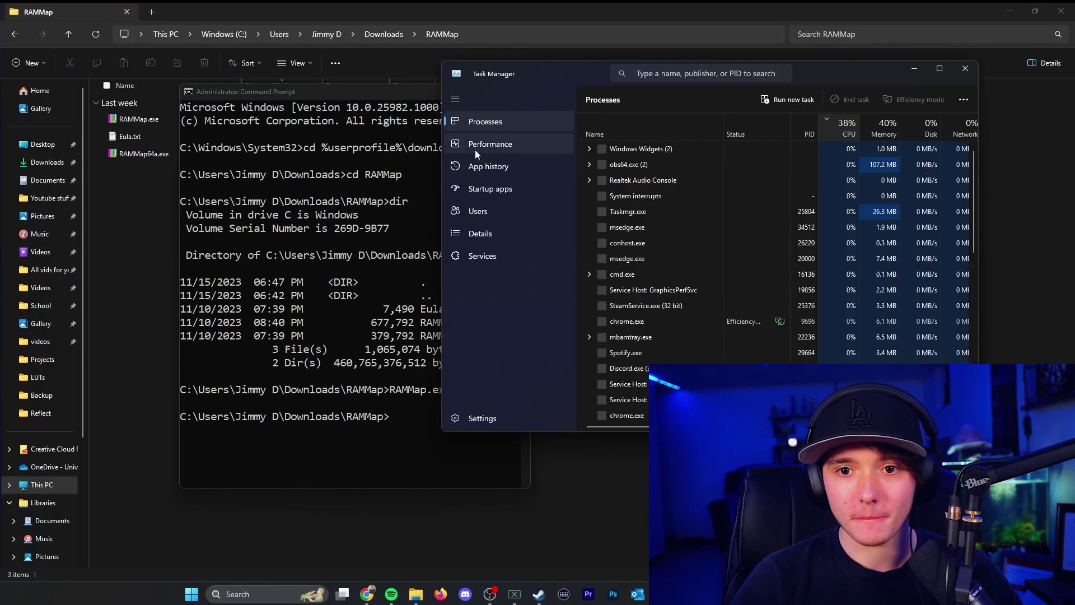
pyautogui.click(475, 149)
pyautogui.moveTo(660, 75); pyautogui.dragTo(692, 116)
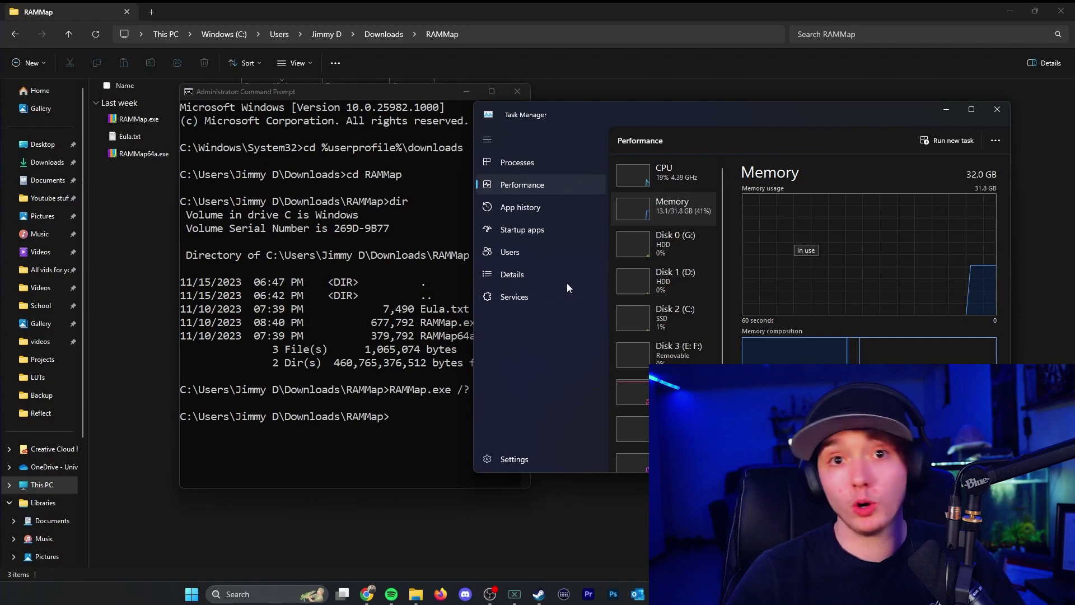
pyautogui.click(376, 359)
pyautogui.moveTo(373, 88); pyautogui.dragTo(324, 82)
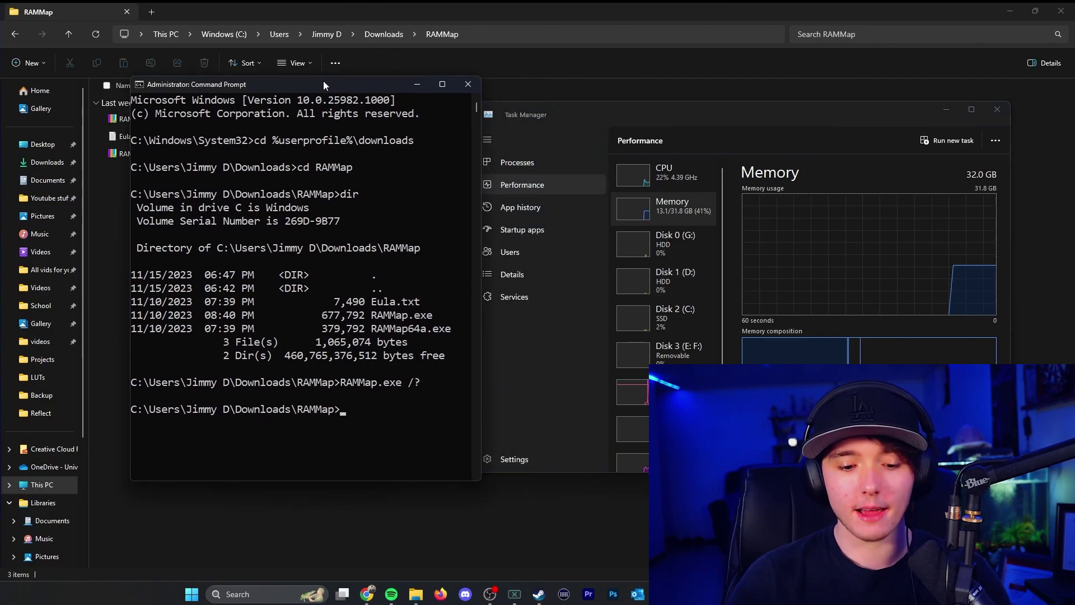
# Step: Run RAMMap.exe -Ew, emptying working sets so memory use drops to 8.5 GB
pyautogui.write('RAMMap.exe')
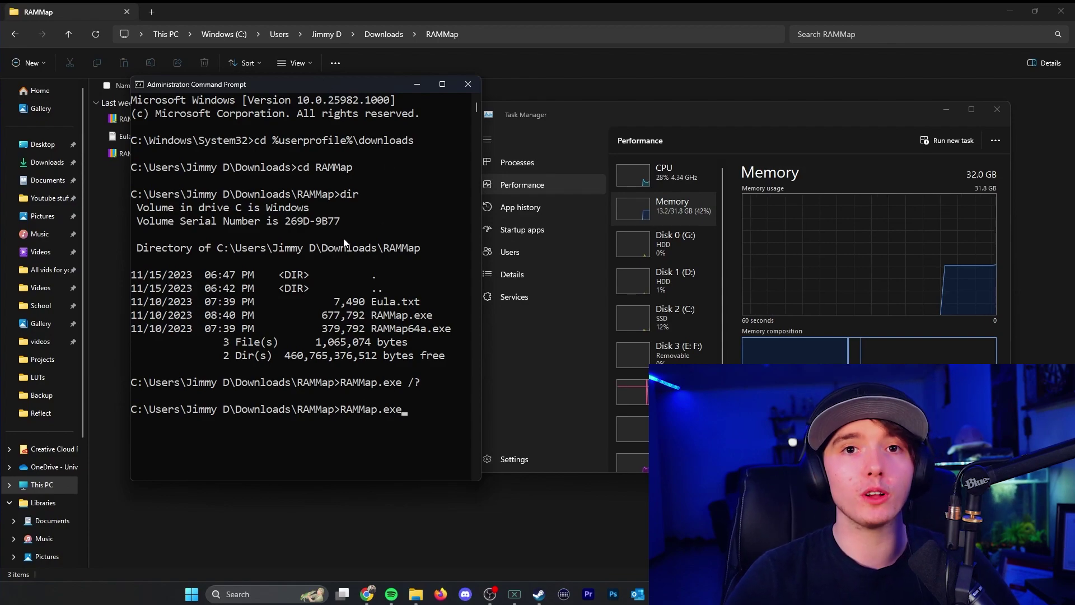
pyautogui.press('BackSpace')
pyautogui.press('BackSpace')
pyautogui.press('BackSpace')
pyautogui.press('BackSpace')
pyautogui.press('BackSpace')
pyautogui.press('BackSpace')
pyautogui.press('BackSpace')
pyautogui.press('BackSpace')
pyautogui.press('BackSpace')
pyautogui.press('BackSpace')
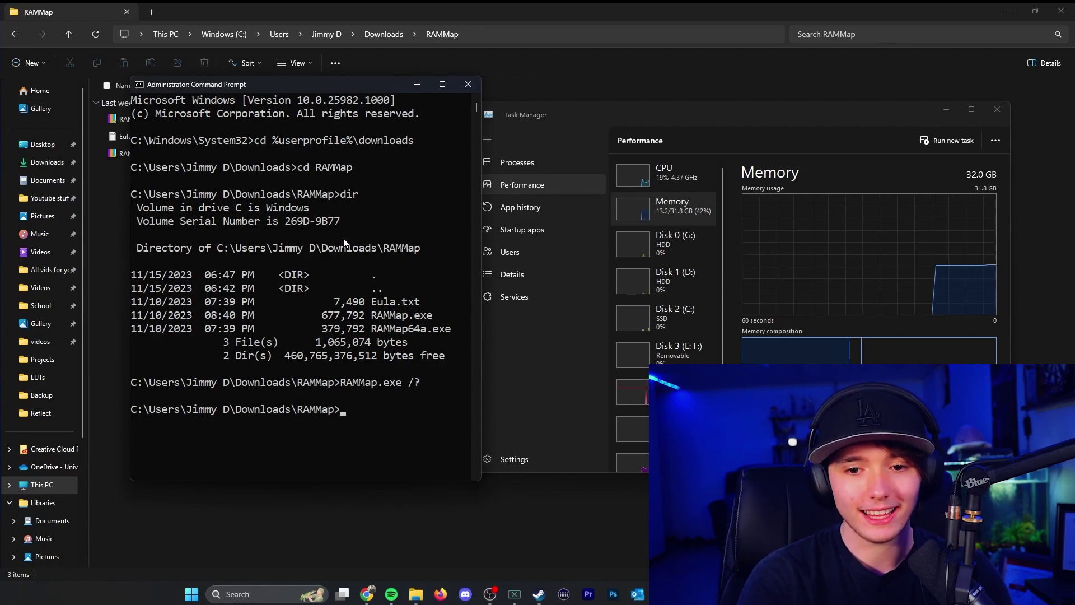
pyautogui.write('ra')
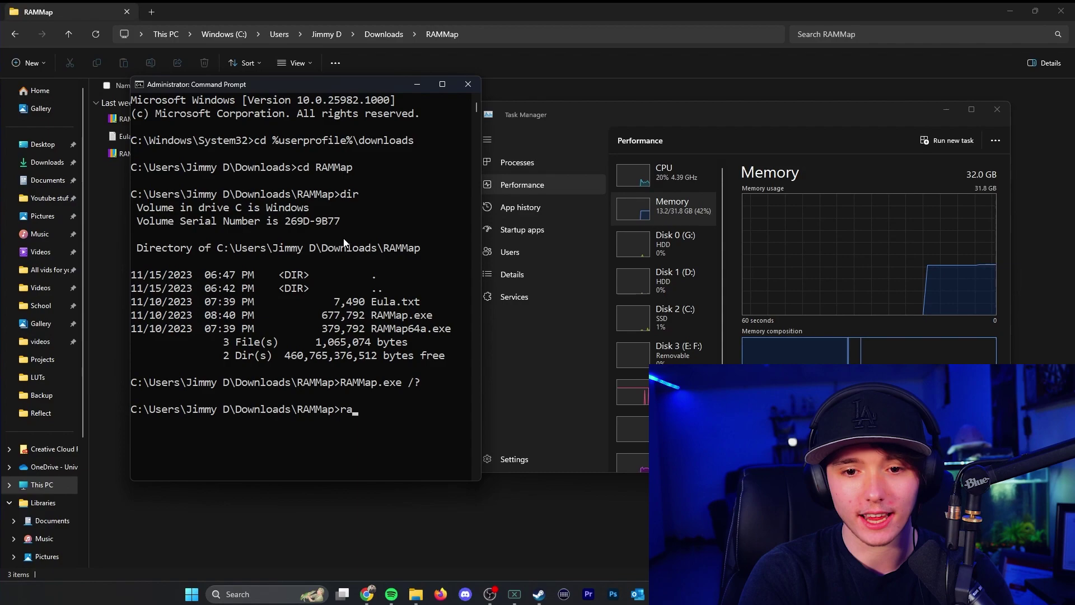
pyautogui.press('BackSpace')
pyautogui.write('a')
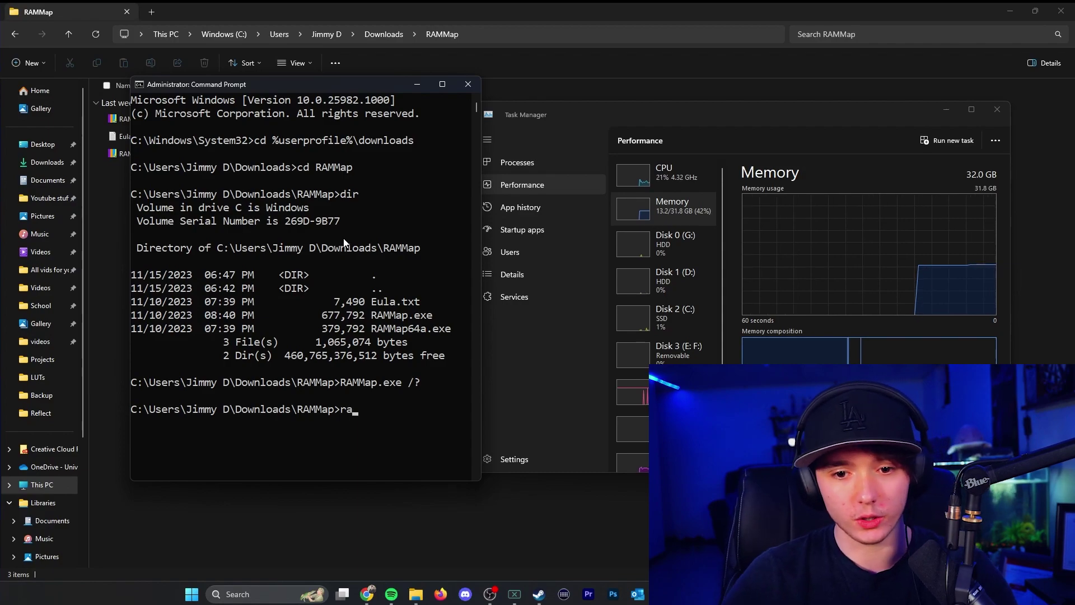
pyautogui.press('Tab')
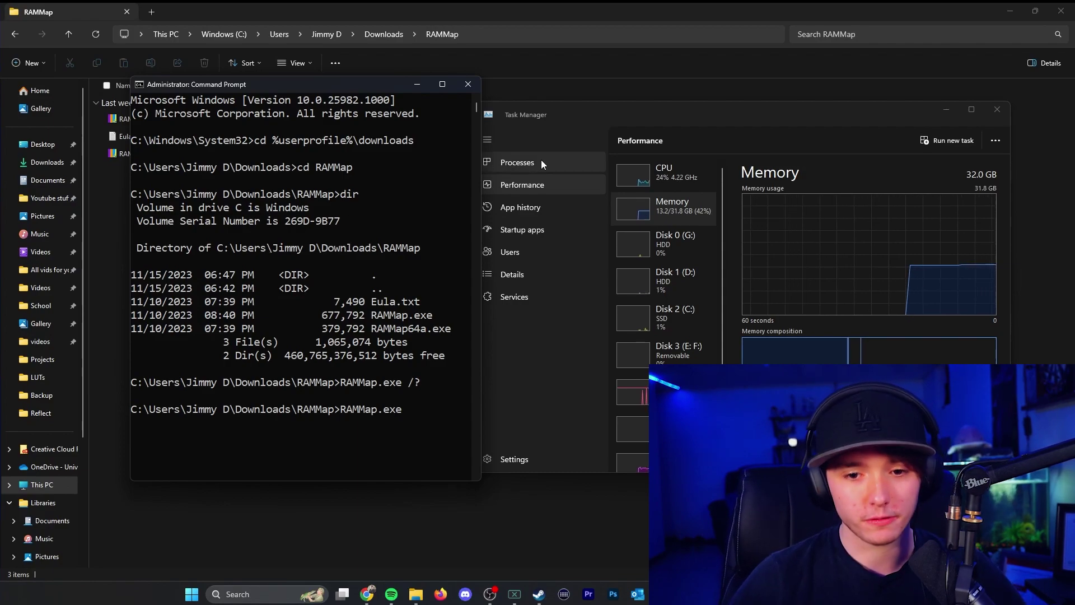
pyautogui.write('-')
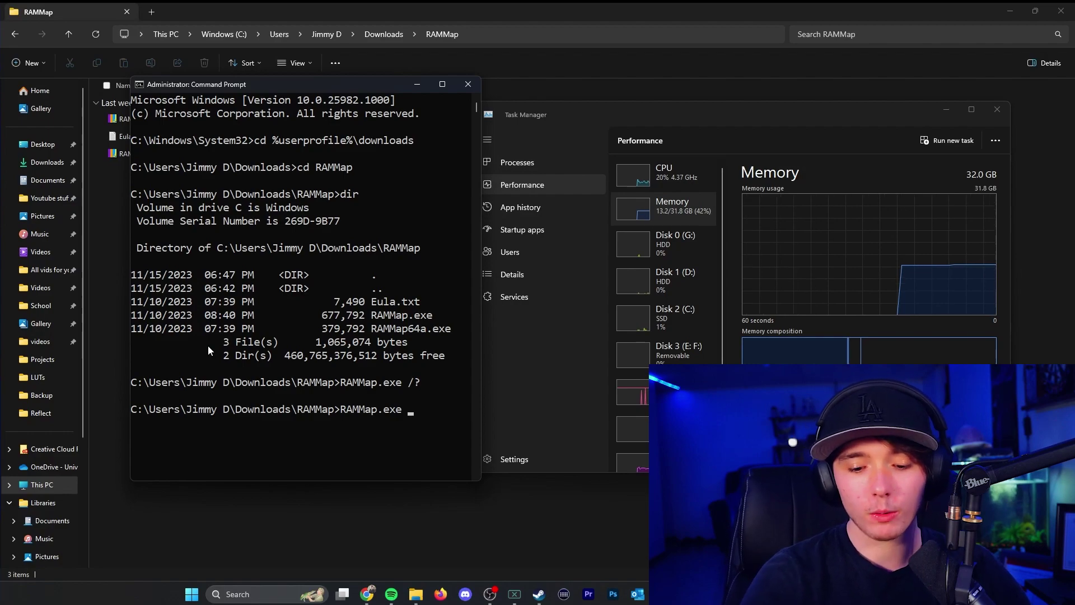
pyautogui.write('Ew')
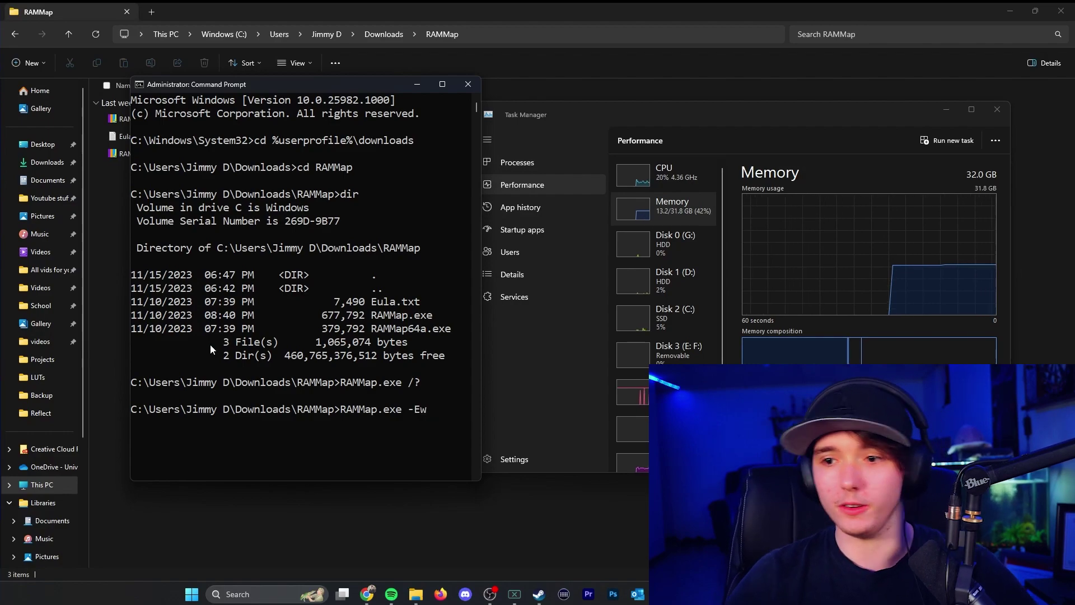
pyautogui.press('Return')
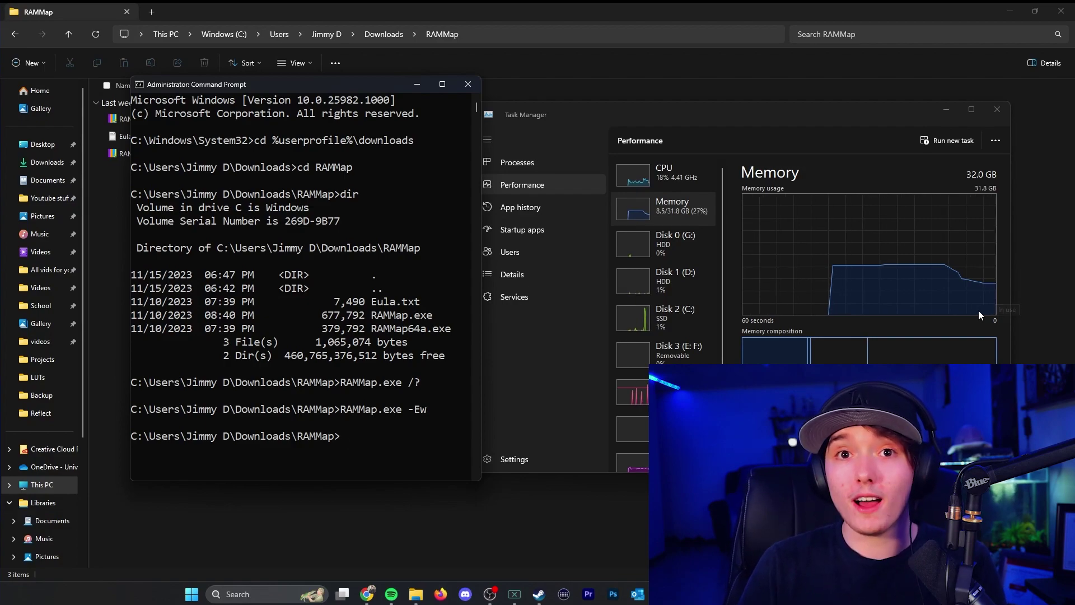
# Step: Launch Task Scheduler from a 'task sched' search and select the Task Scheduler Library
pyautogui.click(234, 595)
pyautogui.write('task')
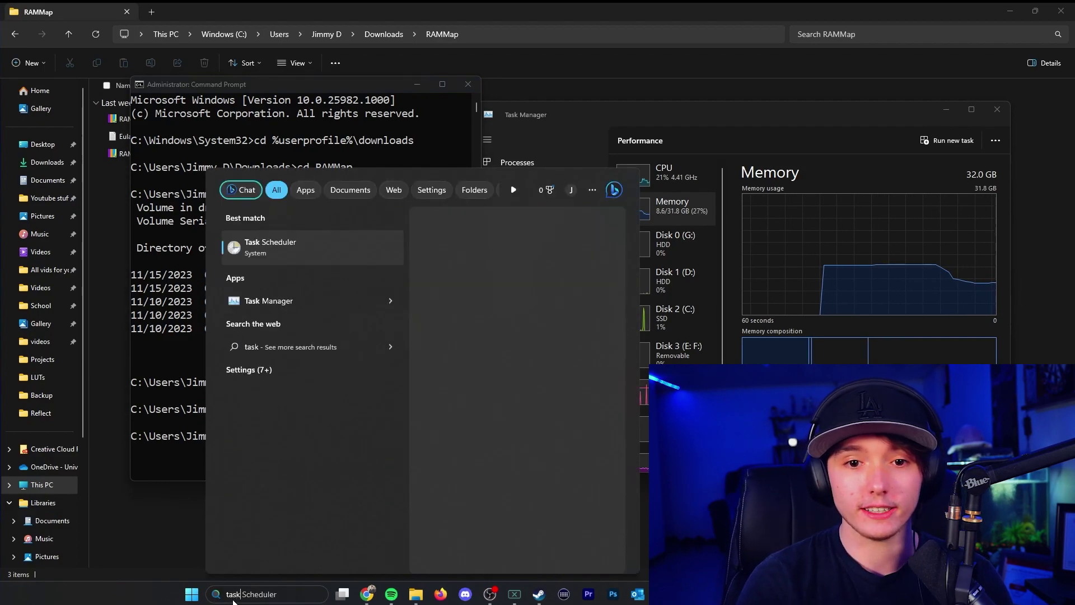
pyautogui.write(' scheduler')
pyautogui.press('Return')
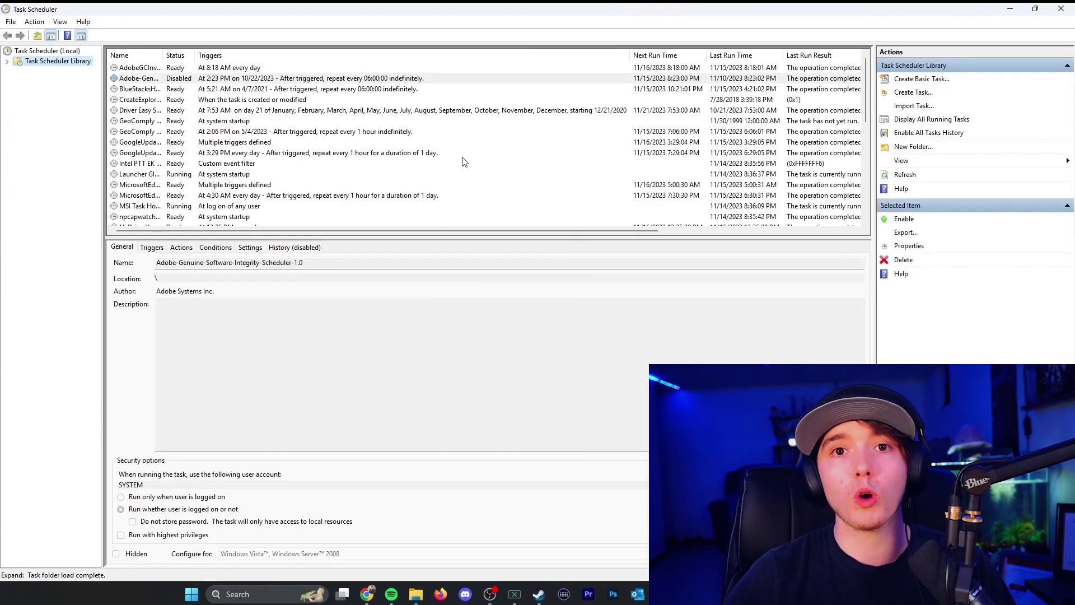
pyautogui.scroll(-3, 476, 168)
pyautogui.scroll(-3, 512, 185)
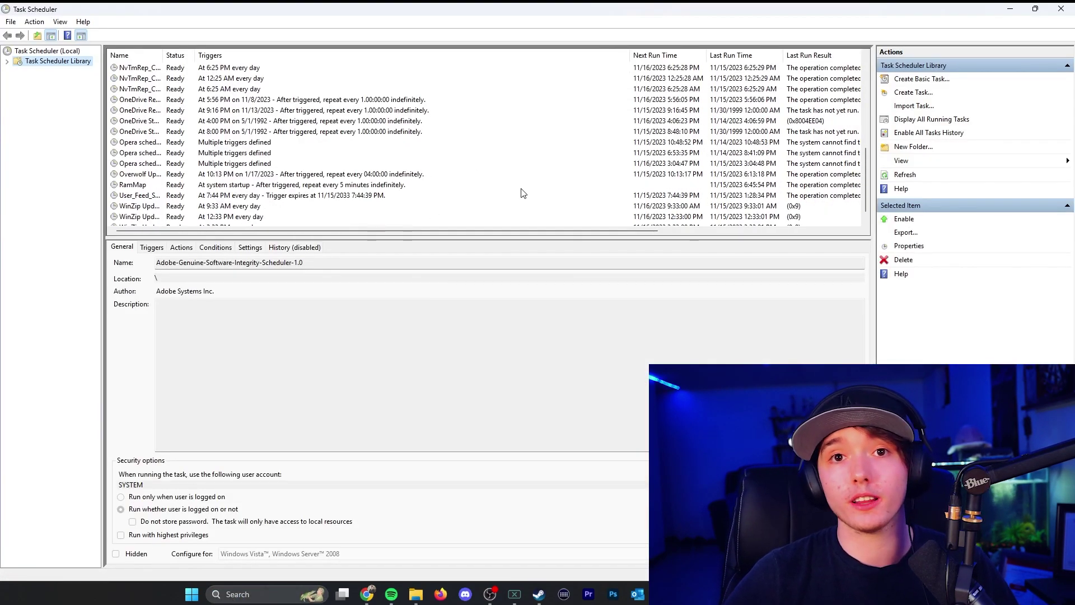
pyautogui.scroll(-1, 521, 194)
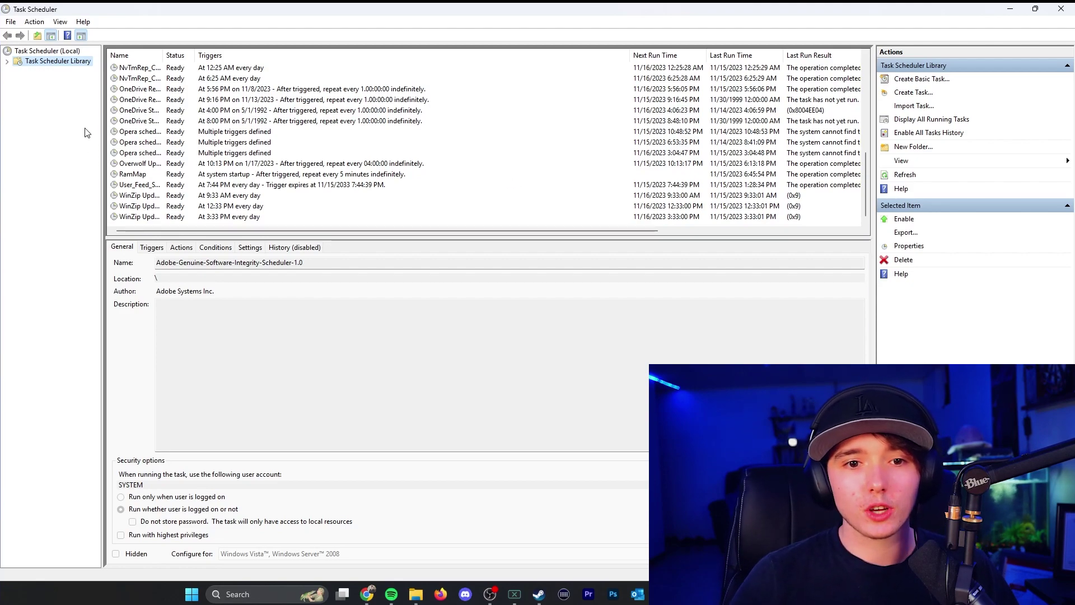
pyautogui.click(62, 60)
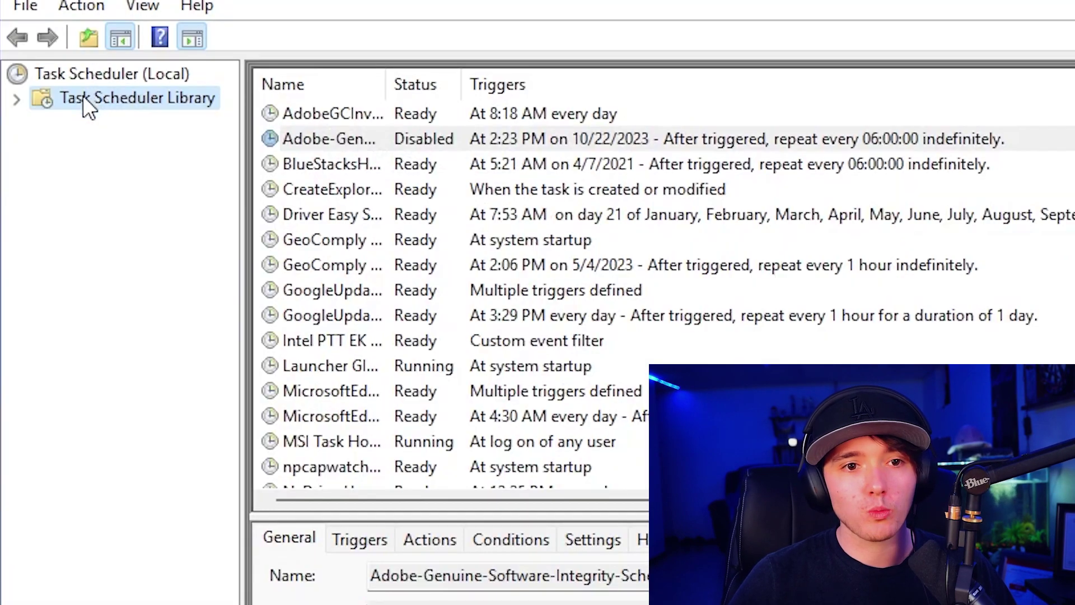
# Step: Create a basic task named RamMap1 triggered 'When the computer starts'
pyautogui.rightClick(72, 101)
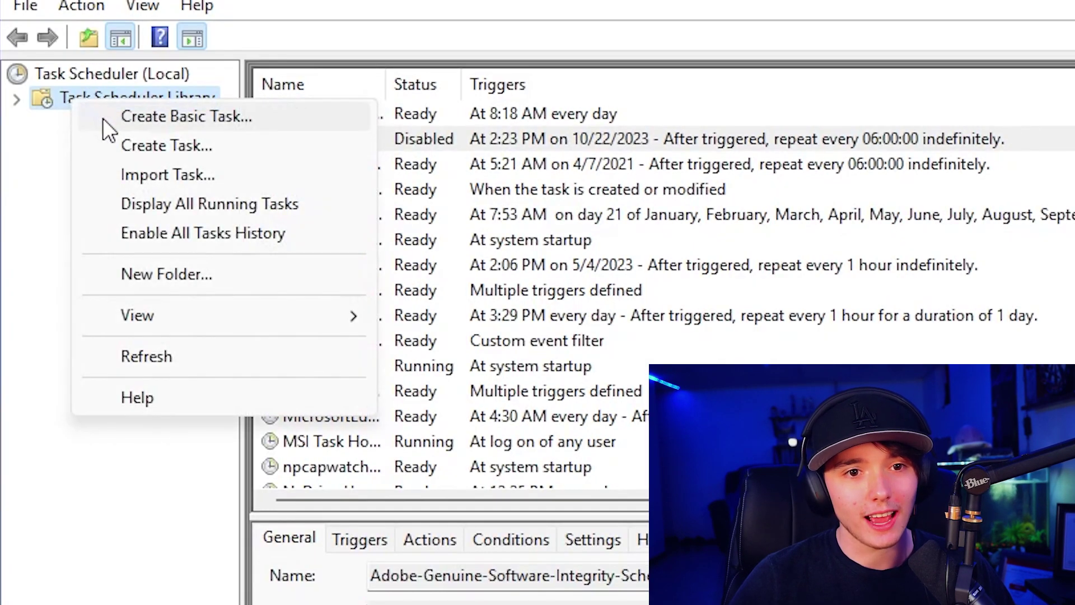
pyautogui.click(109, 119)
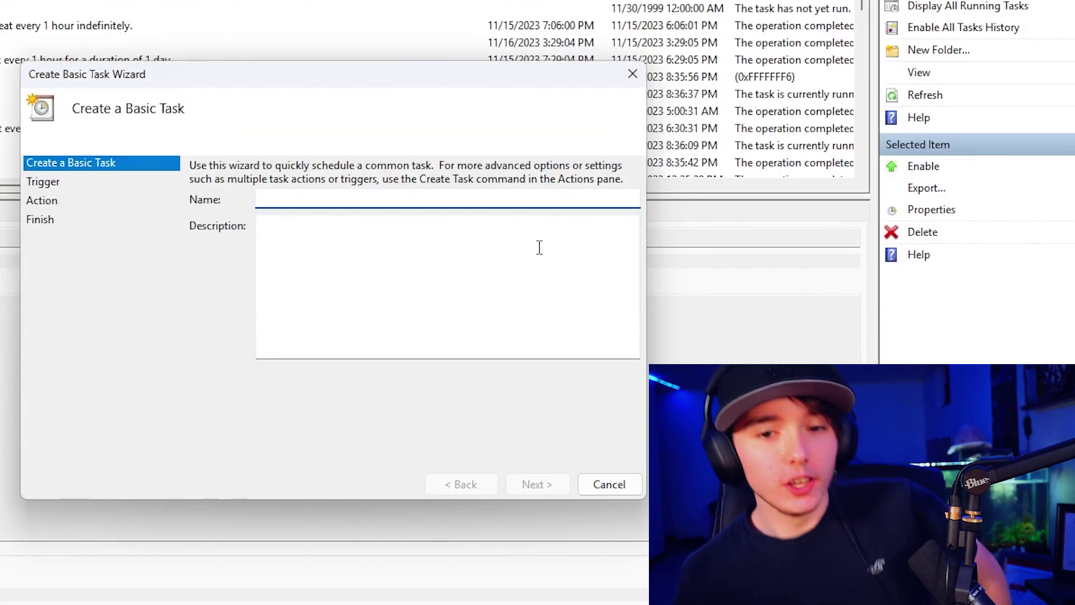
pyautogui.write('RamMap1')
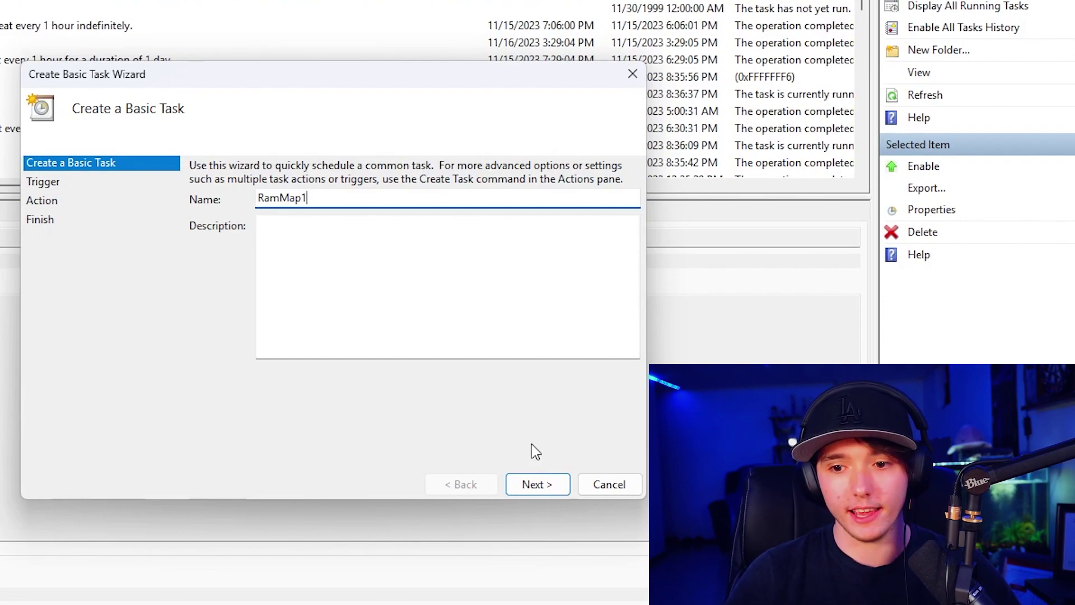
pyautogui.click(542, 491)
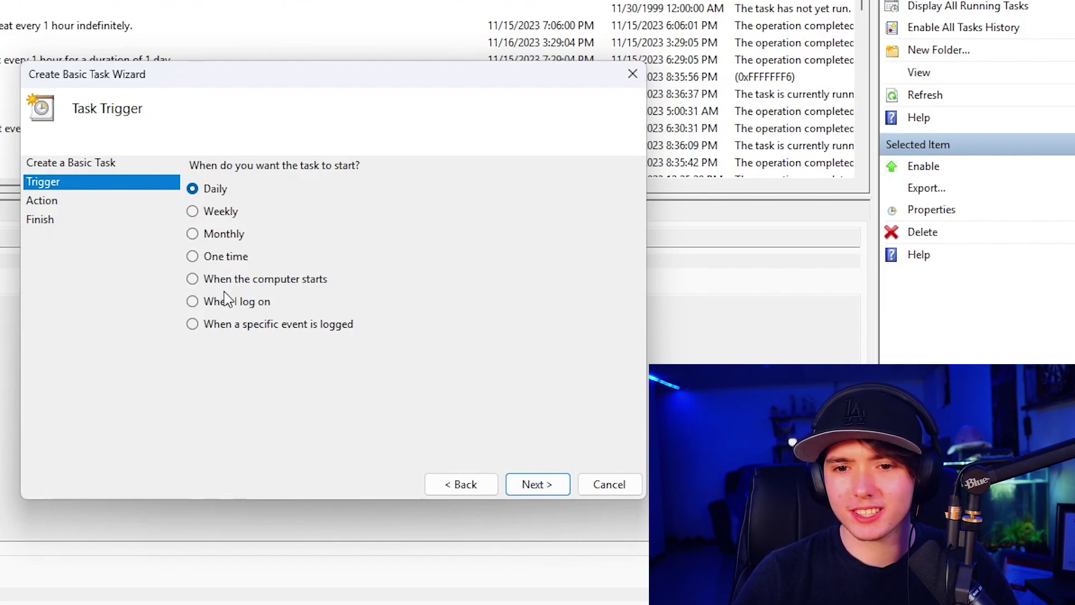
pyautogui.click(222, 303)
pyautogui.click(223, 283)
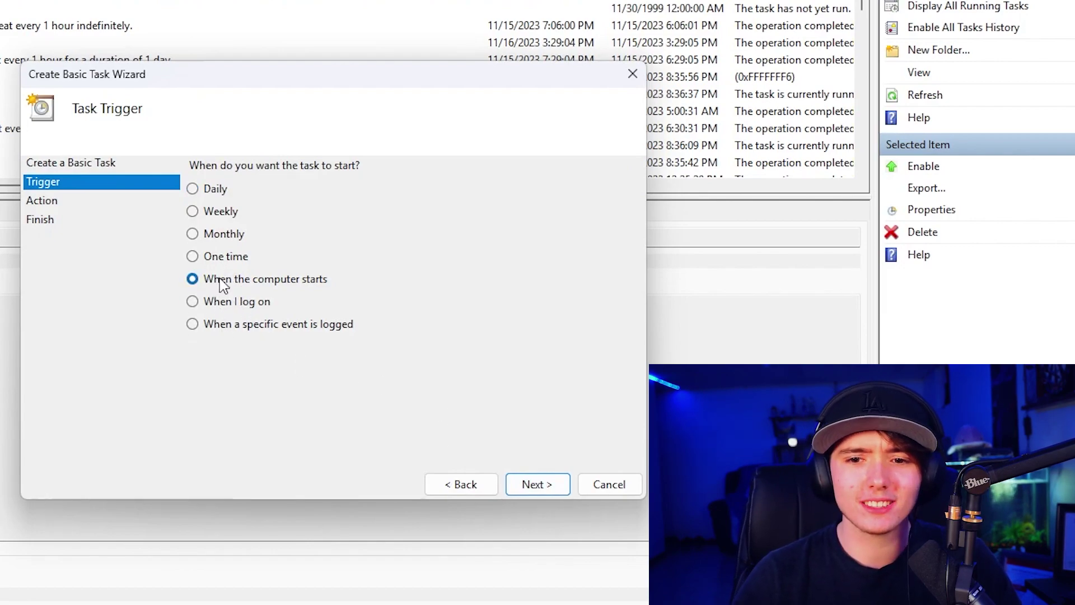
pyautogui.click(552, 487)
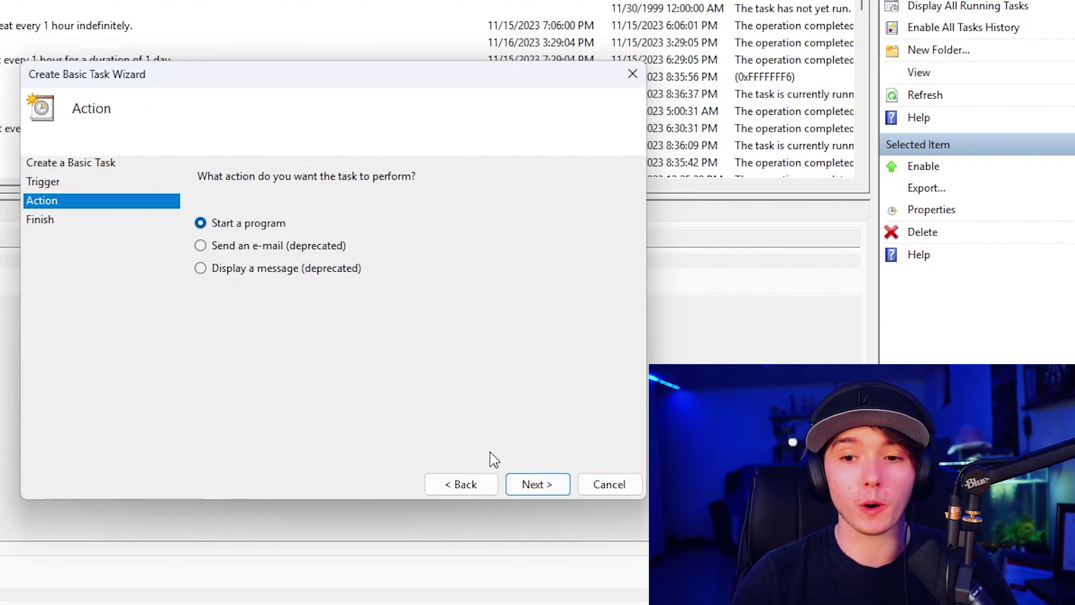
# Step: Choose Start a program and select RAMMap.exe from %userprofile%\downloads\rammap
pyautogui.click(535, 485)
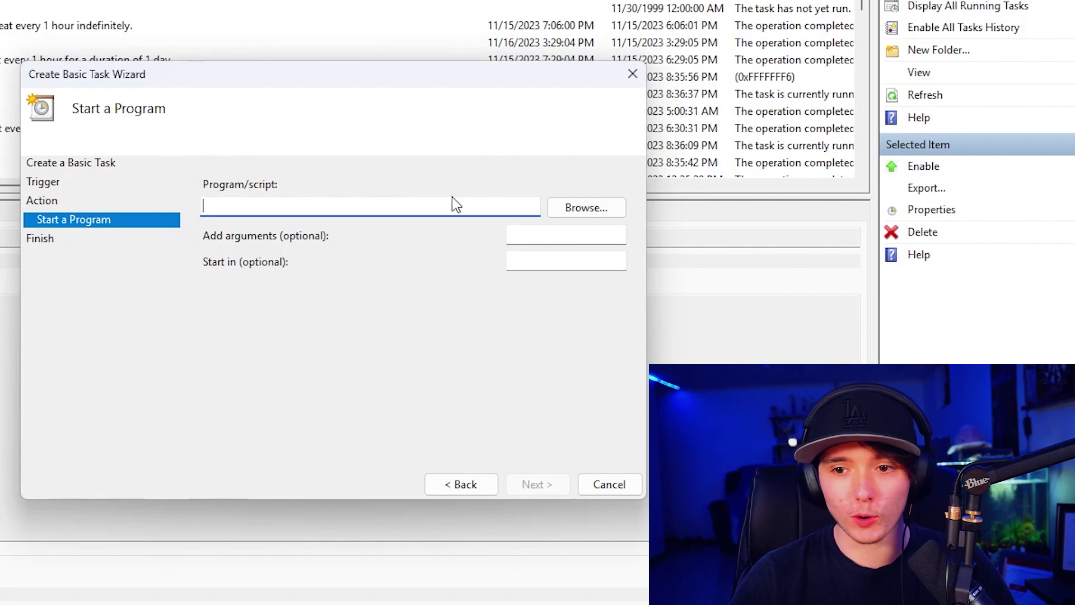
pyautogui.click(577, 212)
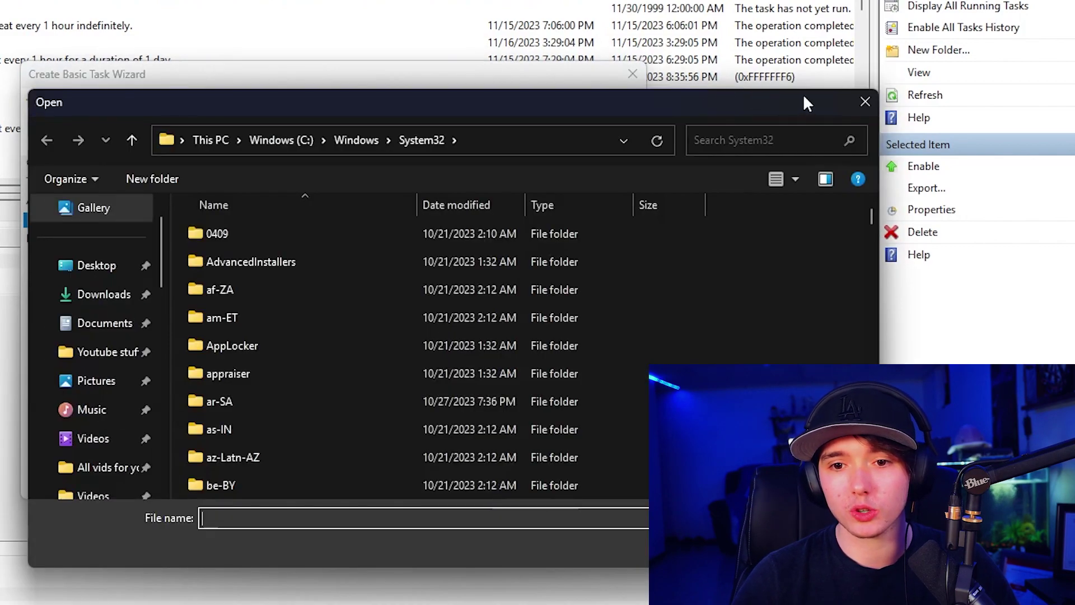
pyautogui.click(504, 149)
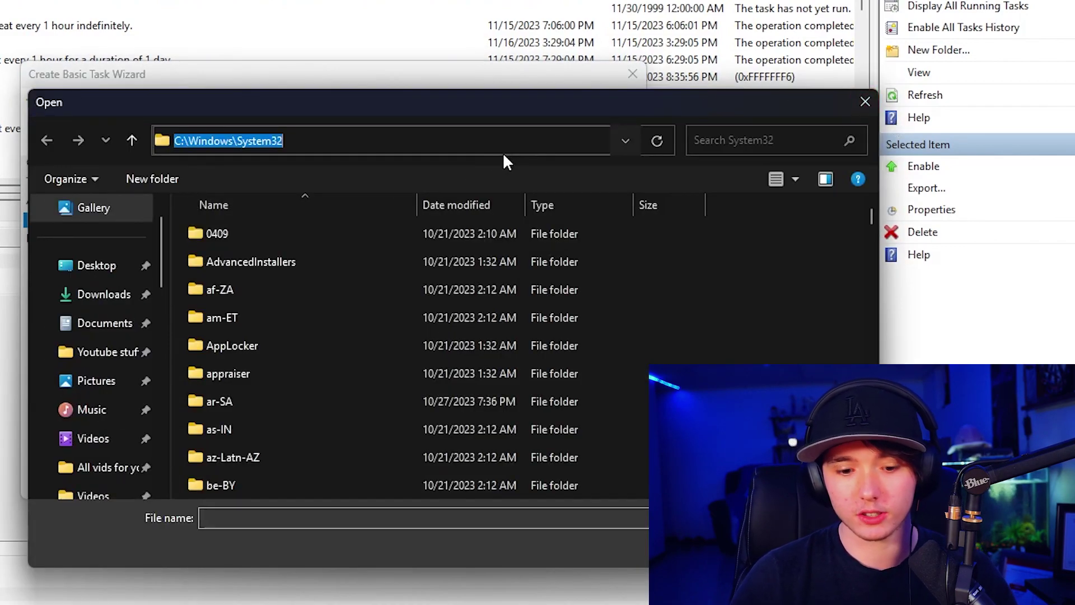
pyautogui.write('%userprofile%\\d')
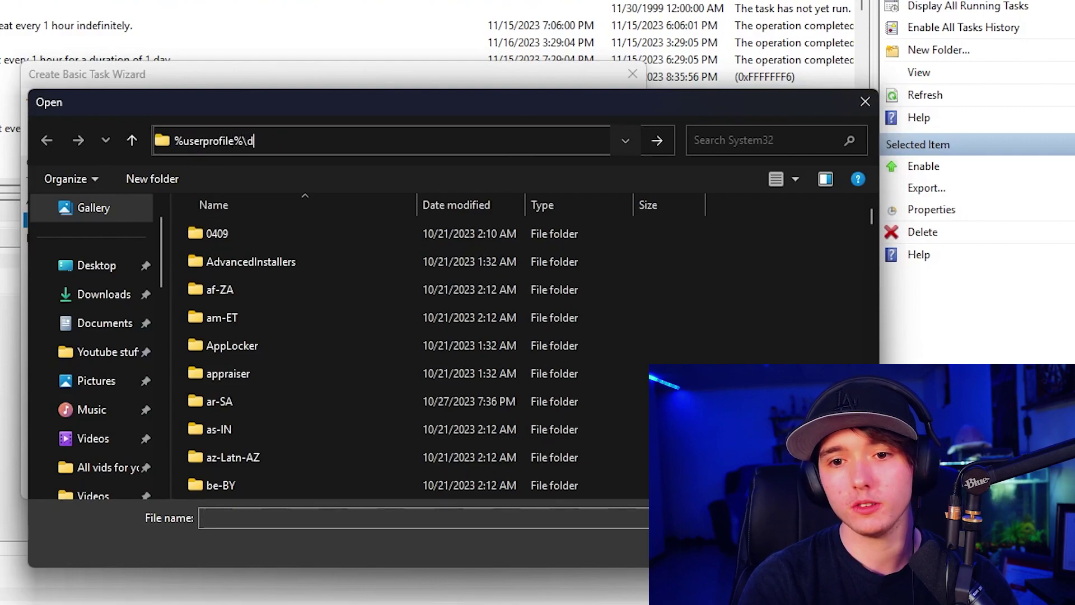
pyautogui.write('ownloads\\rammap')
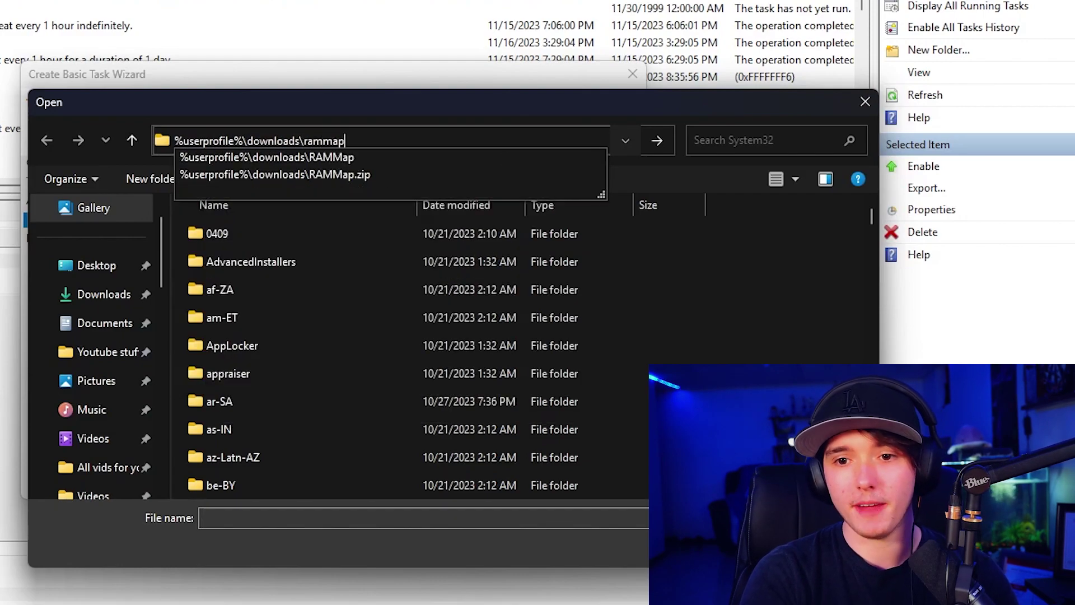
pyautogui.press('Return')
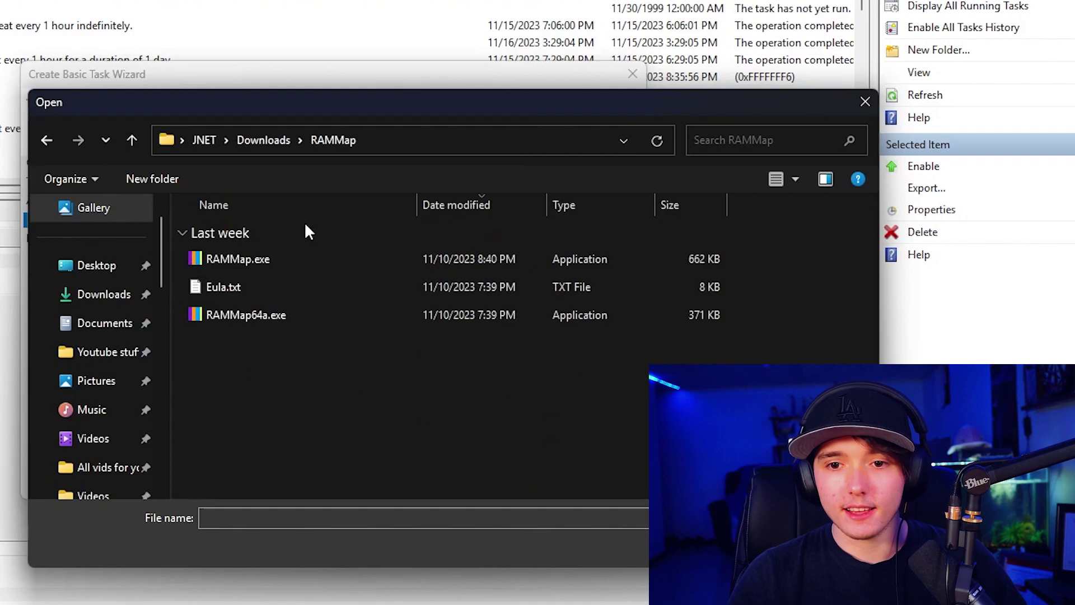
pyautogui.moveTo(317, 93); pyautogui.dragTo(111, 305)
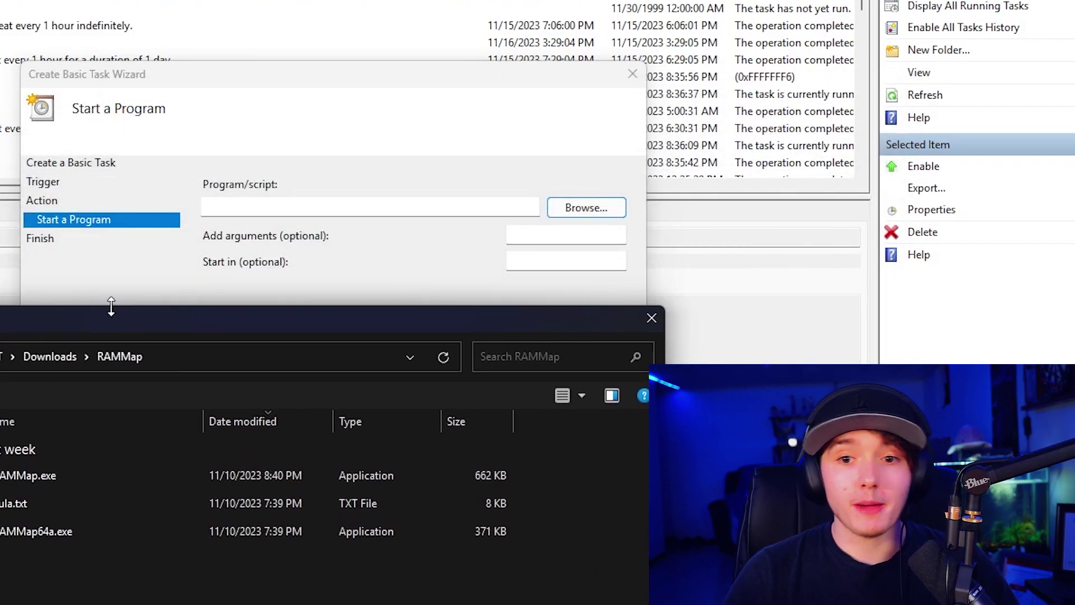
pyautogui.click(213, 355)
pyautogui.moveTo(210, 328); pyautogui.dragTo(245, 185)
pyautogui.click(90, 339)
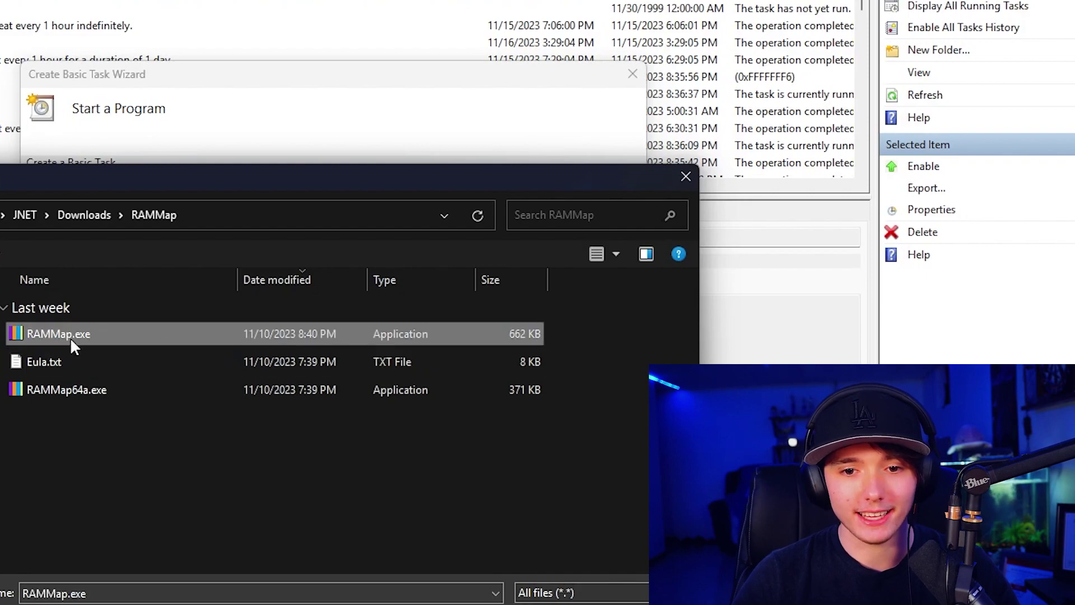
pyautogui.doubleClick(69, 337)
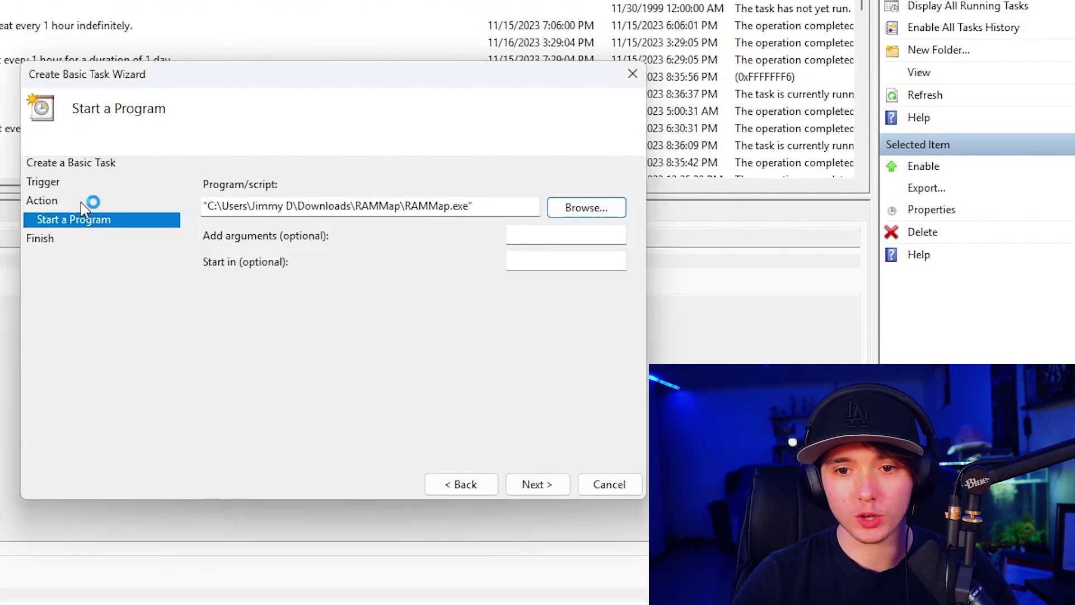
# Step: Enter -Ew as the program's argument
pyautogui.click(465, 203)
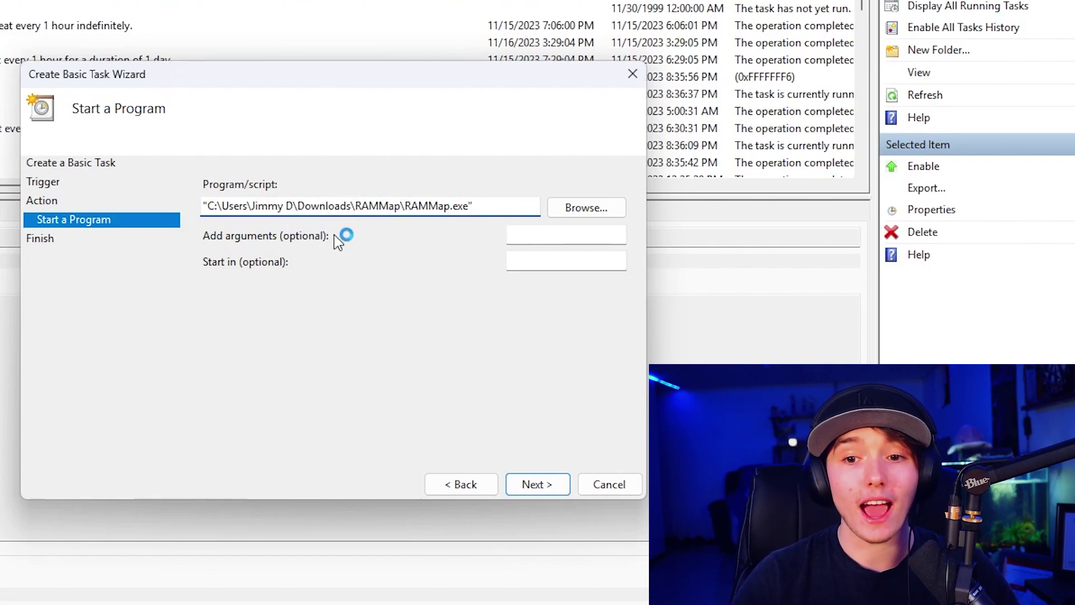
pyautogui.click(529, 241)
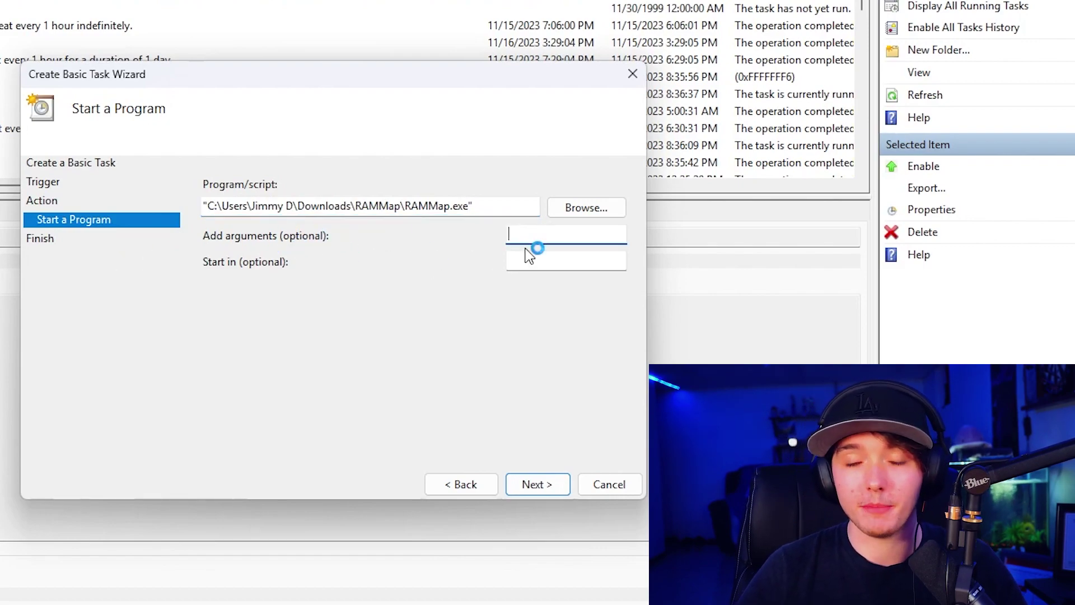
pyautogui.write('-Ew')
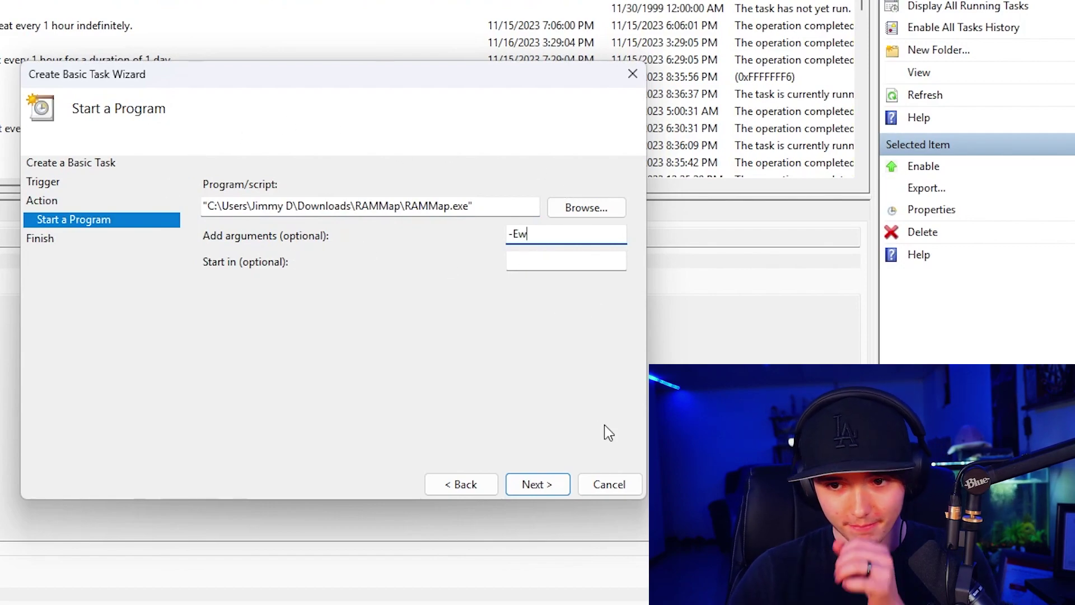
# Step: Finish the RamMap1 wizard with 'Open the Properties dialog' ticked
pyautogui.click(533, 485)
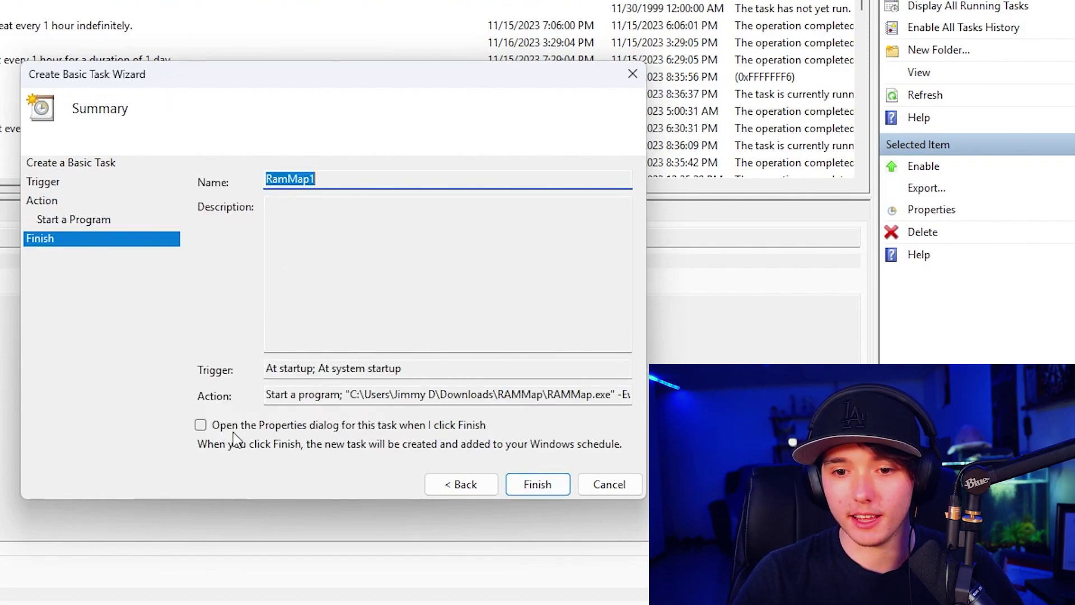
pyautogui.click(200, 425)
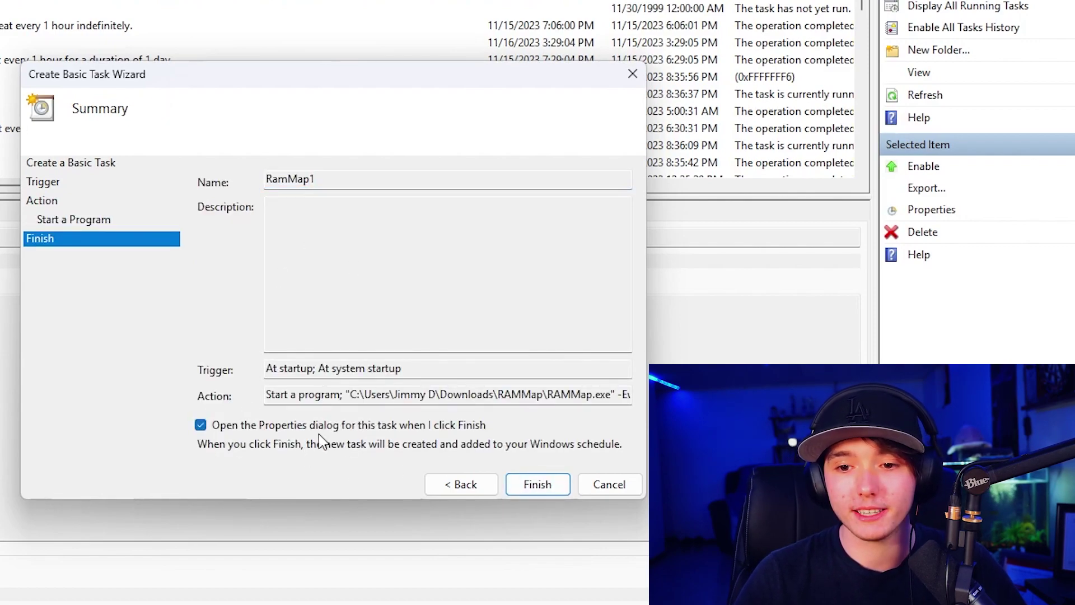
pyautogui.click(532, 485)
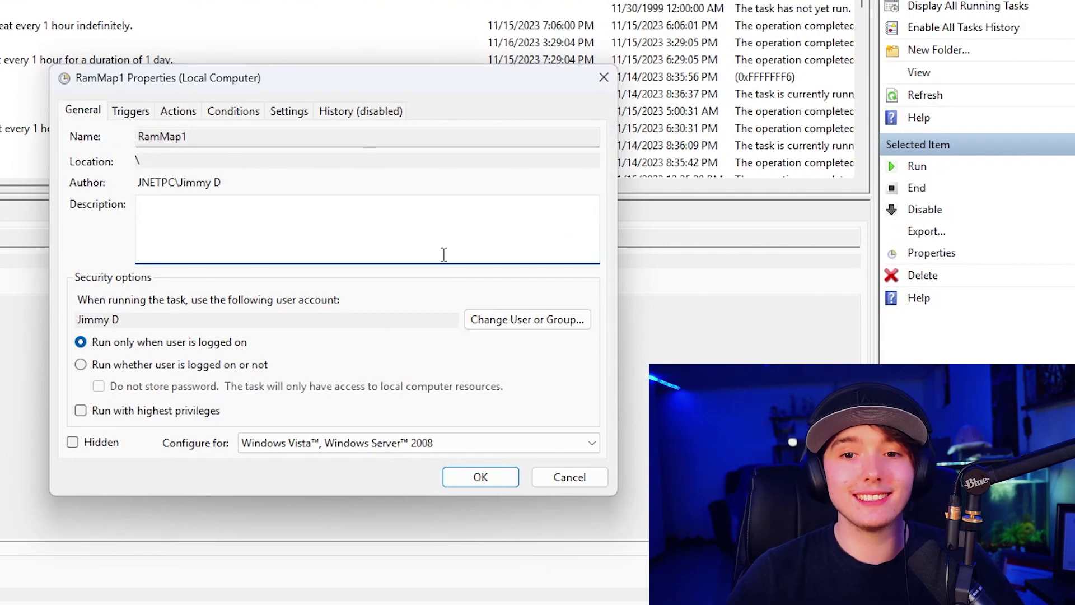
pyautogui.rightClick(443, 255)
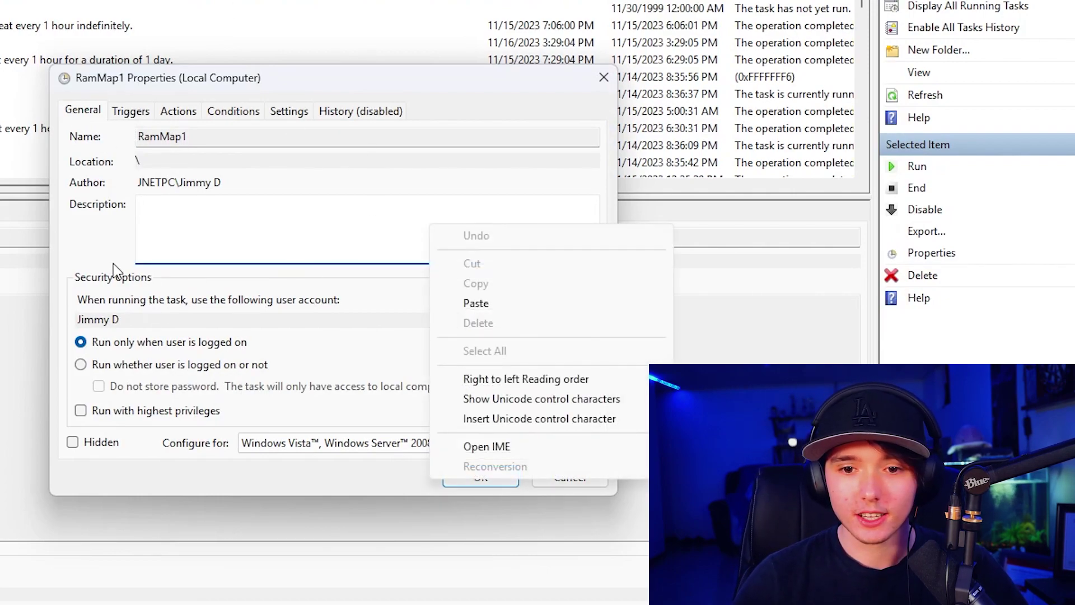
# Step: On the General tab, tick Run with highest privileges and pick Windows 10 under Configure for
pyautogui.press('Escape')
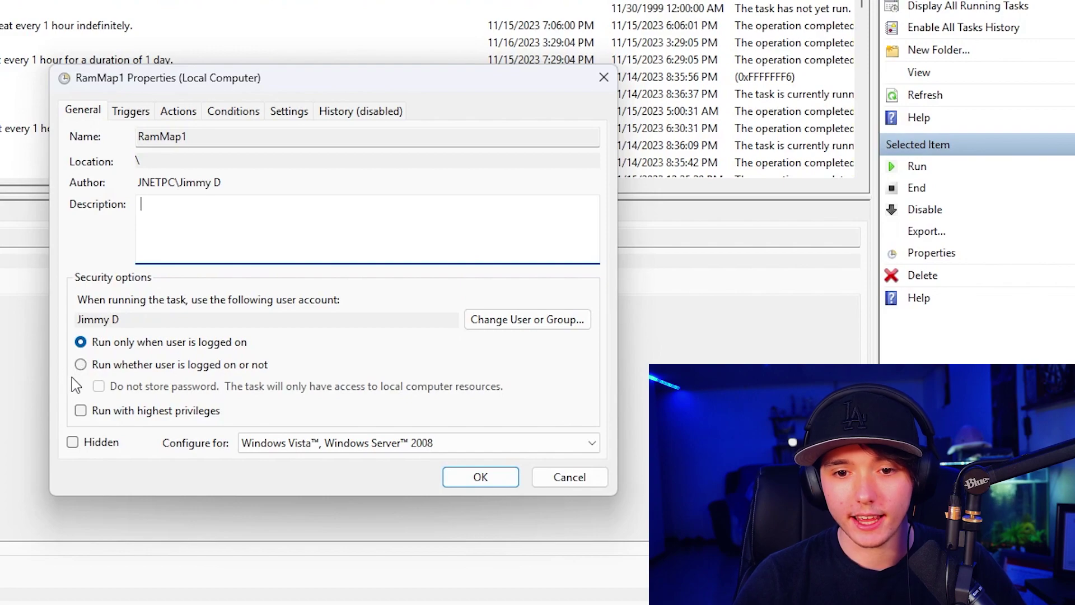
pyautogui.click(112, 344)
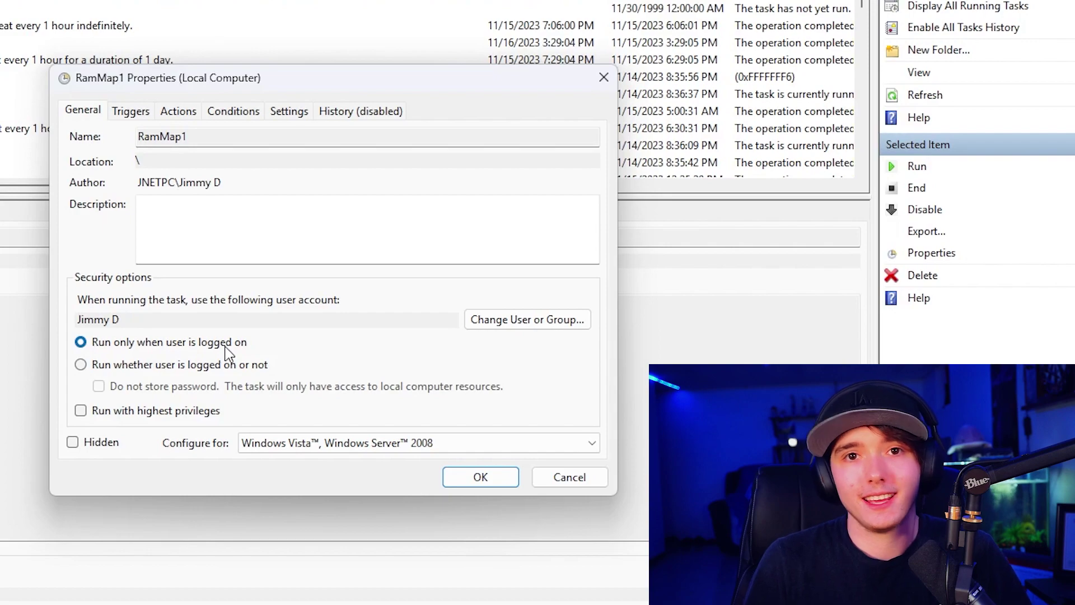
pyautogui.click(82, 412)
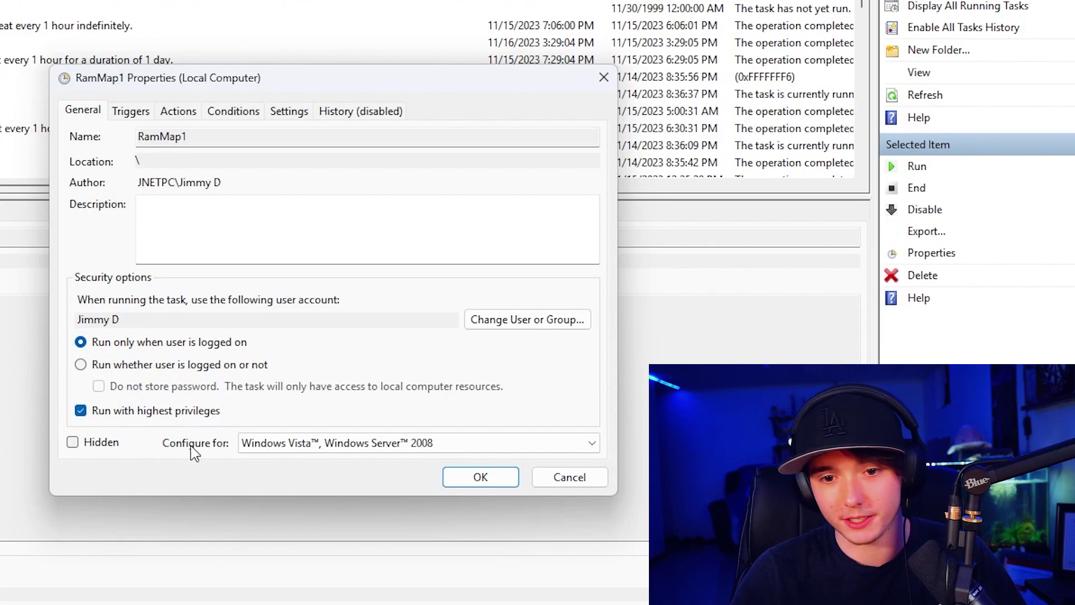
pyautogui.click(277, 445)
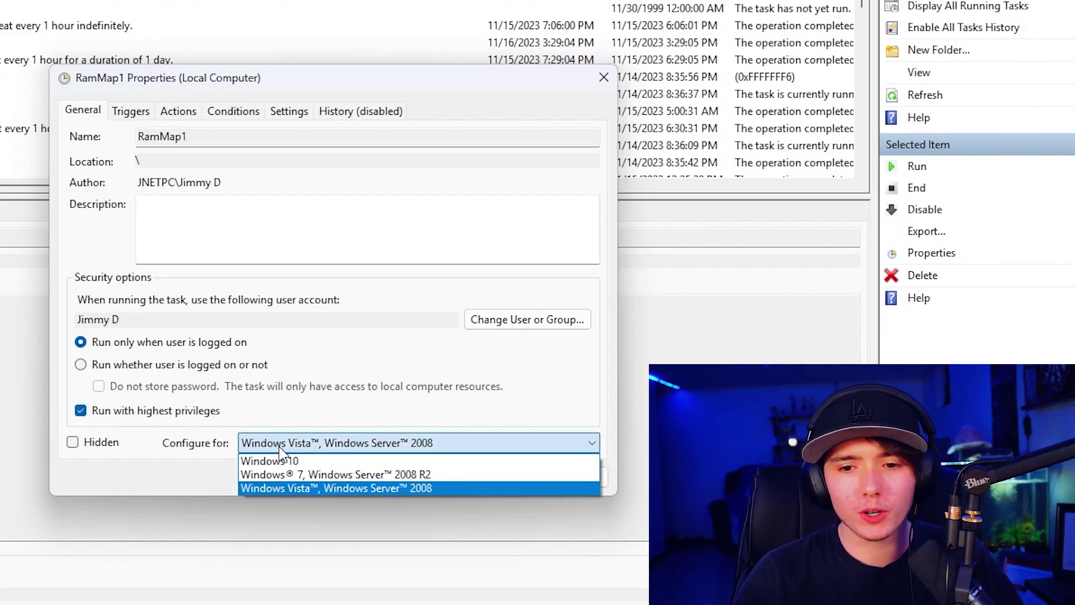
pyautogui.click(274, 460)
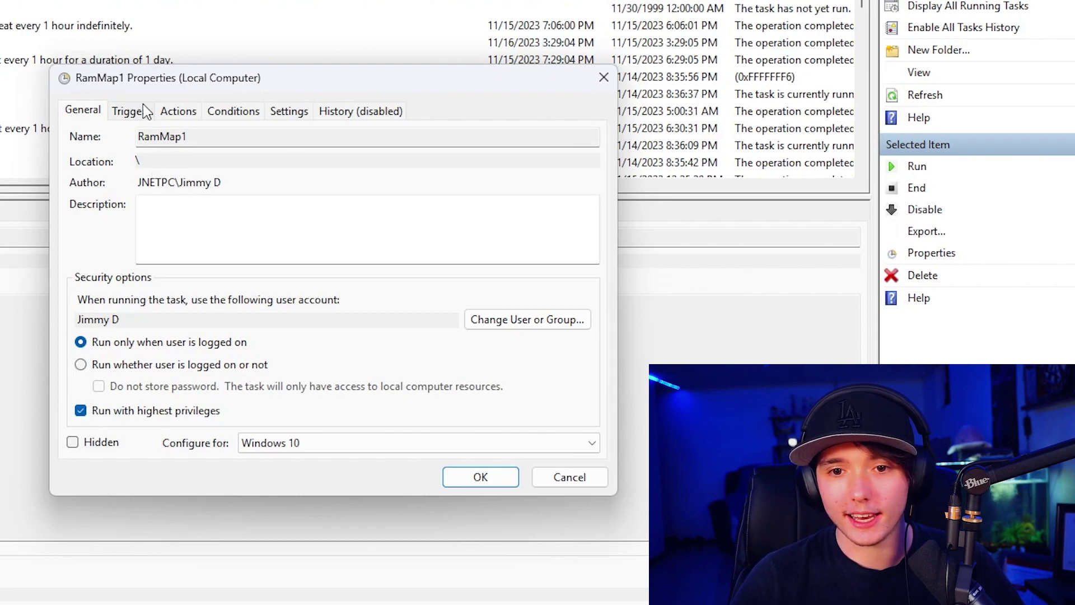
# Step: Edit the At startup trigger to repeat every 5 minutes for a duration of Indefinitely
pyautogui.click(131, 112)
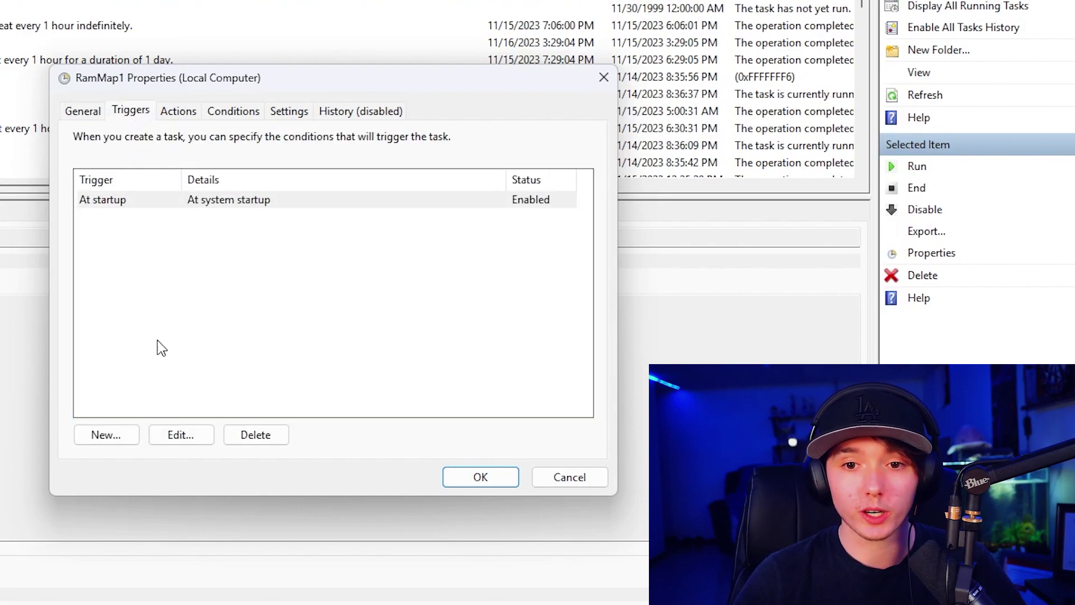
pyautogui.click(190, 199)
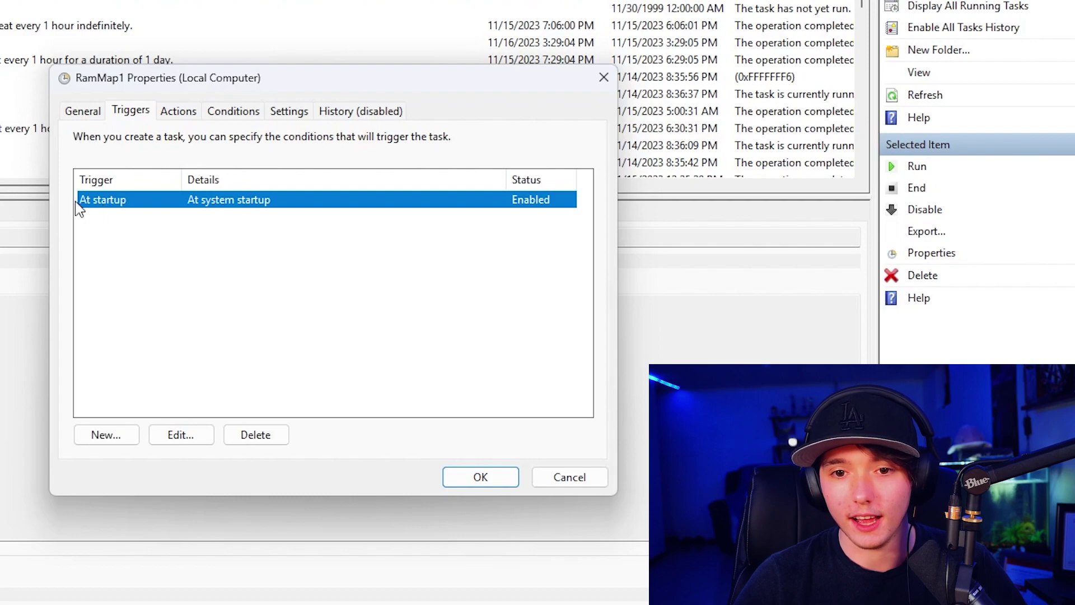
pyautogui.click(189, 434)
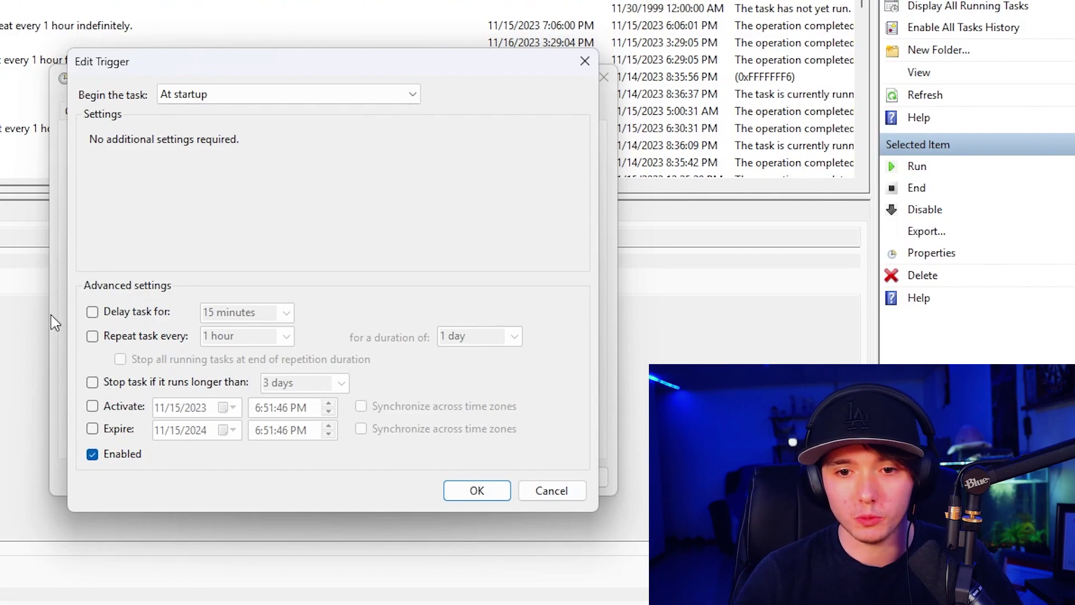
pyautogui.click(92, 336)
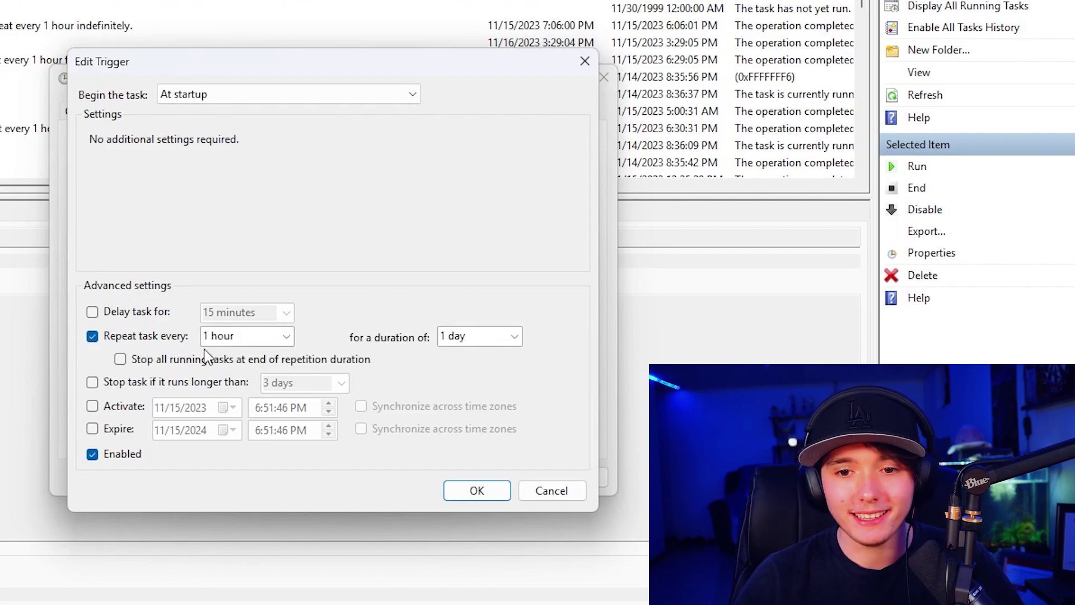
pyautogui.click(251, 336)
pyautogui.click(235, 350)
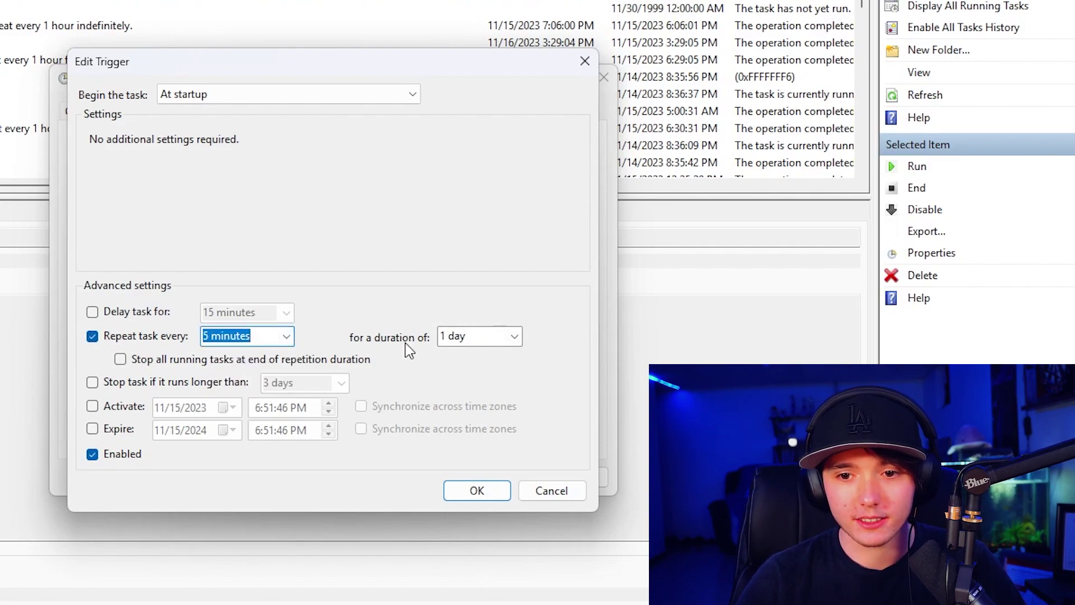
pyautogui.click(226, 335)
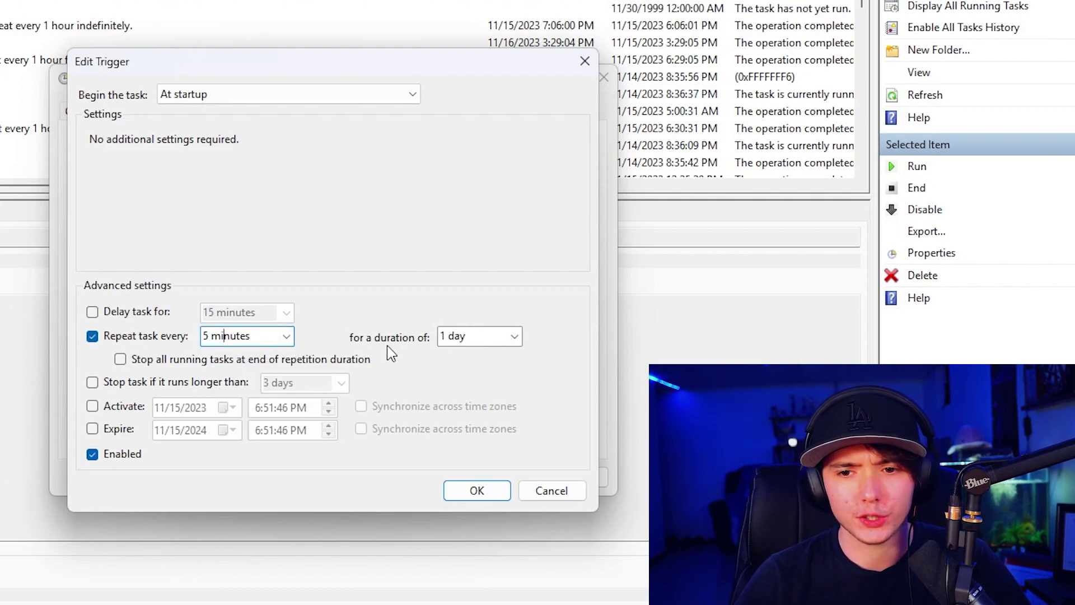
pyautogui.click(515, 336)
pyautogui.click(480, 354)
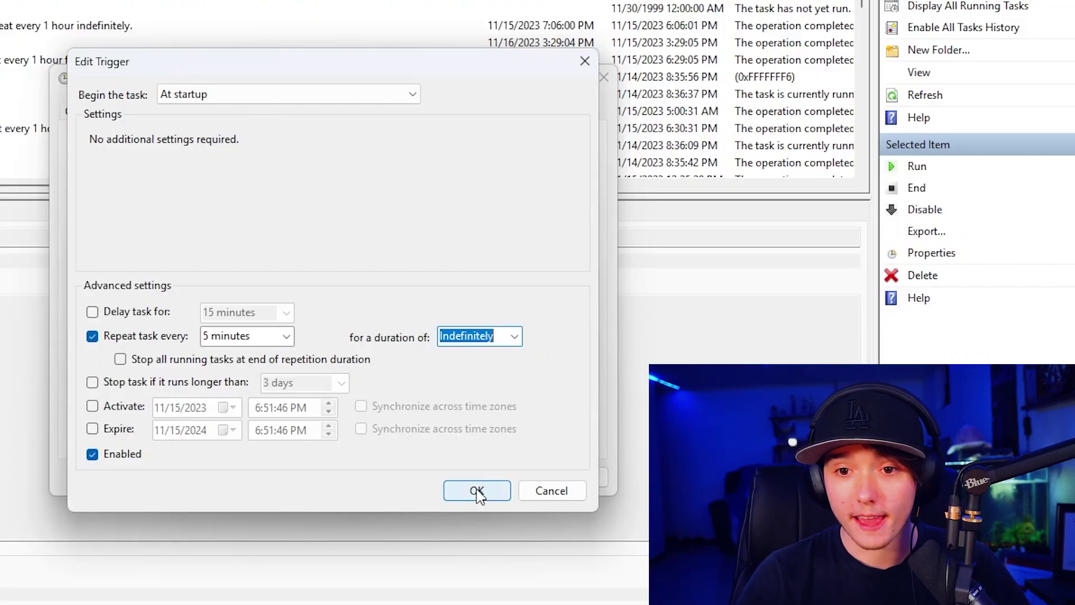
pyautogui.click(286, 336)
pyautogui.click(322, 317)
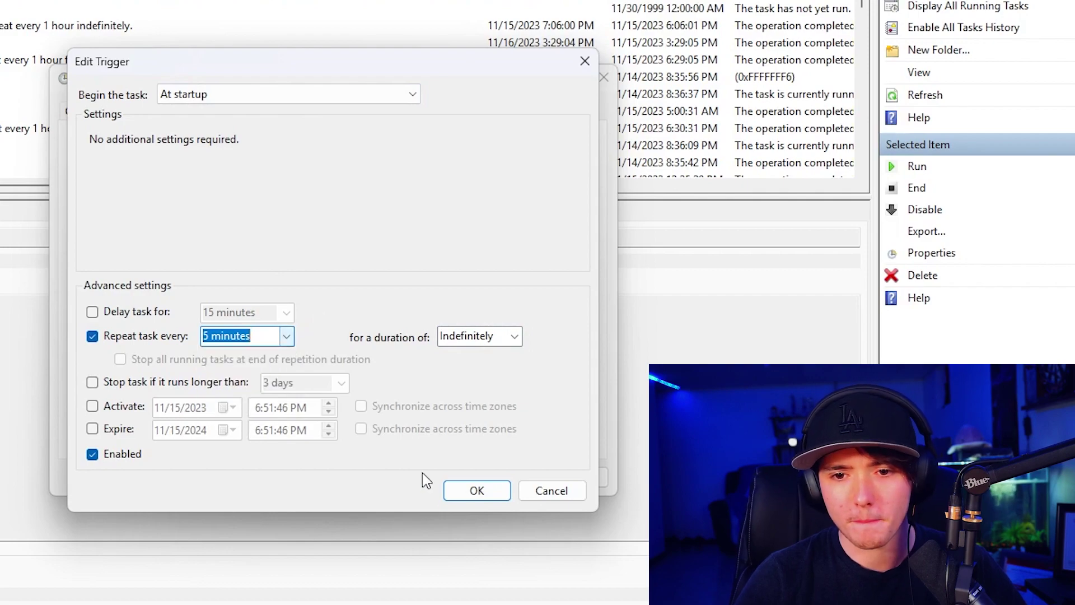
pyautogui.click(479, 490)
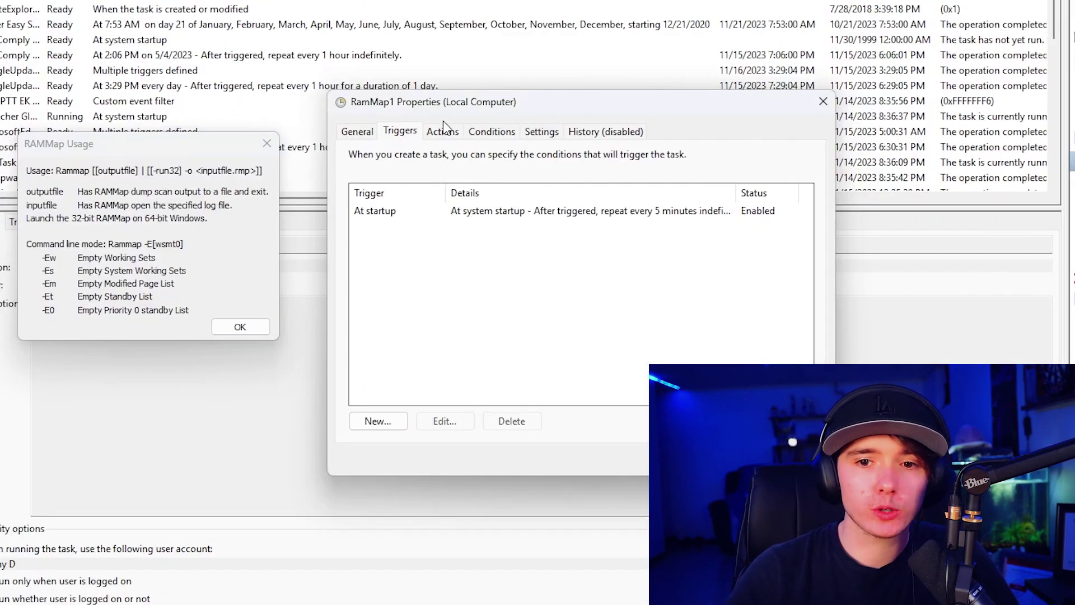
# Step: Copy the full RAMMap.exe program path from the existing -Ew action
pyautogui.click(446, 132)
pyautogui.click(432, 217)
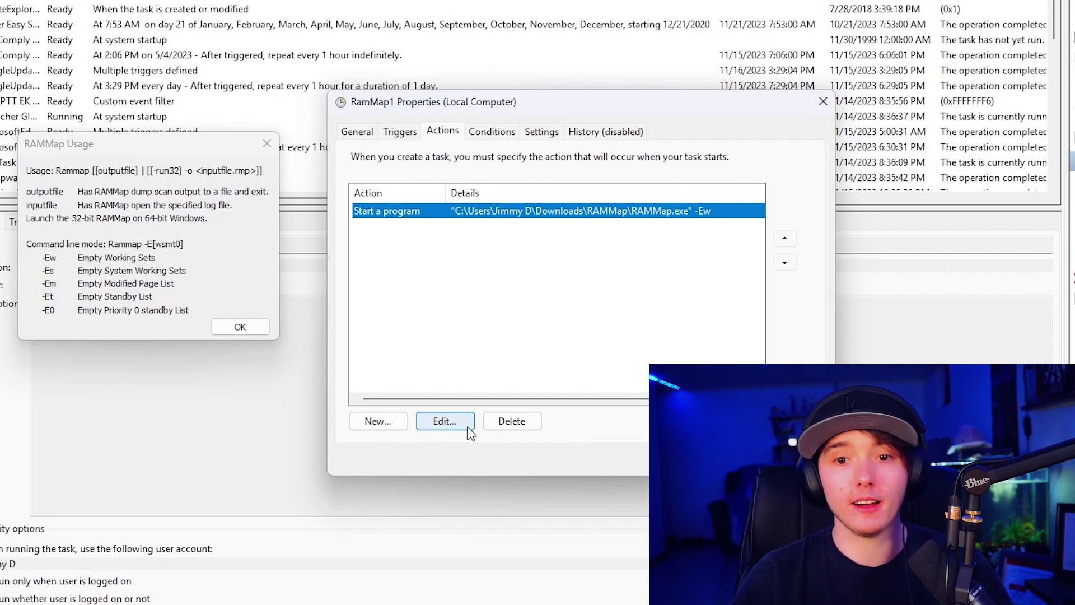
pyautogui.click(445, 422)
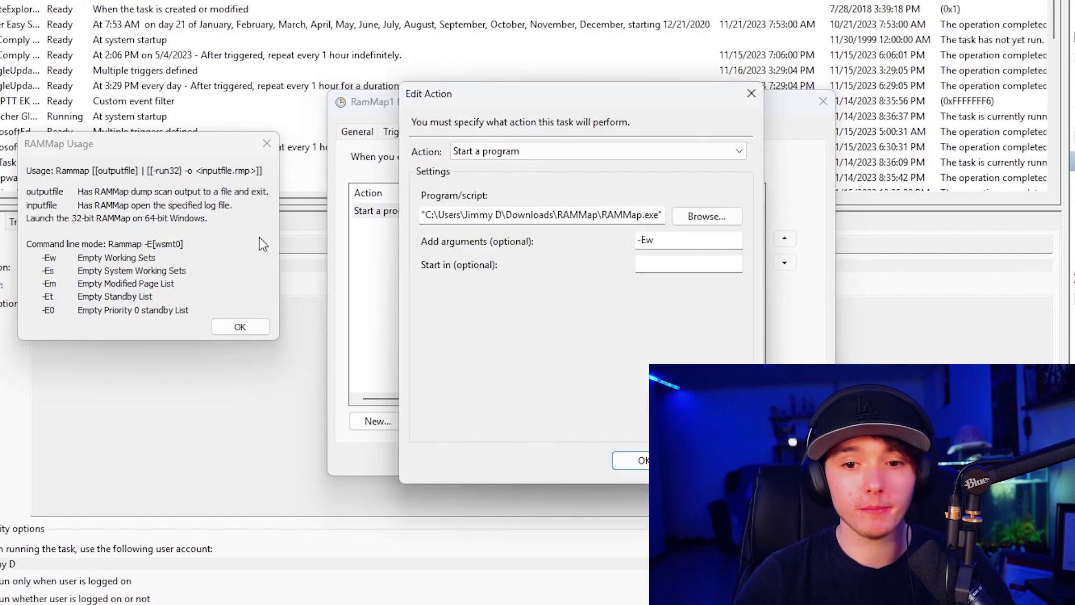
pyautogui.doubleClick(530, 214)
pyautogui.click(542, 215)
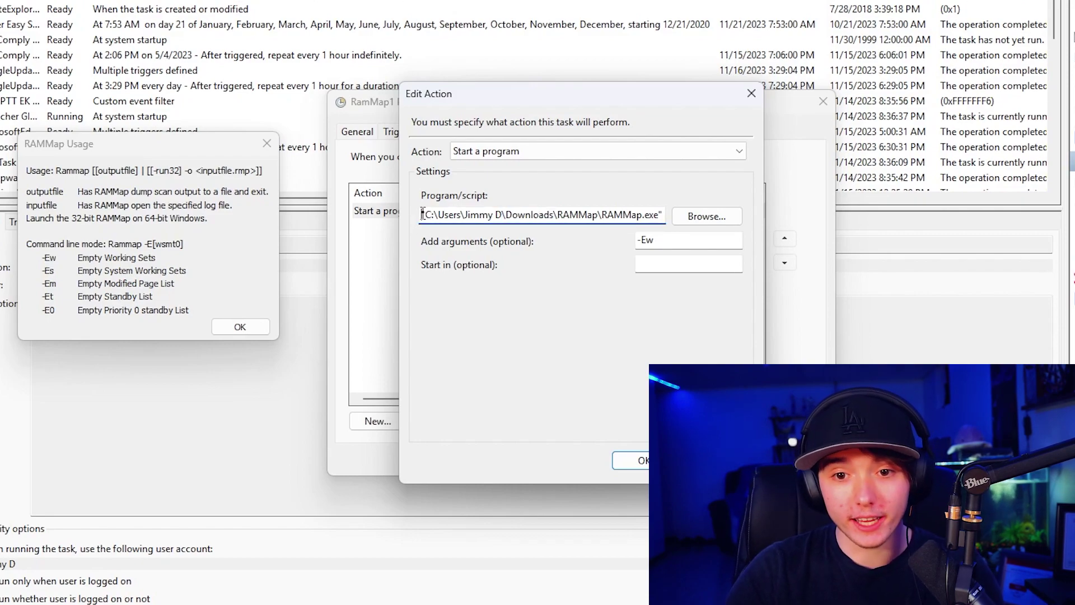
pyautogui.moveTo(424, 215); pyautogui.dragTo(694, 242)
pyautogui.hotkey('ctrl', 'c')
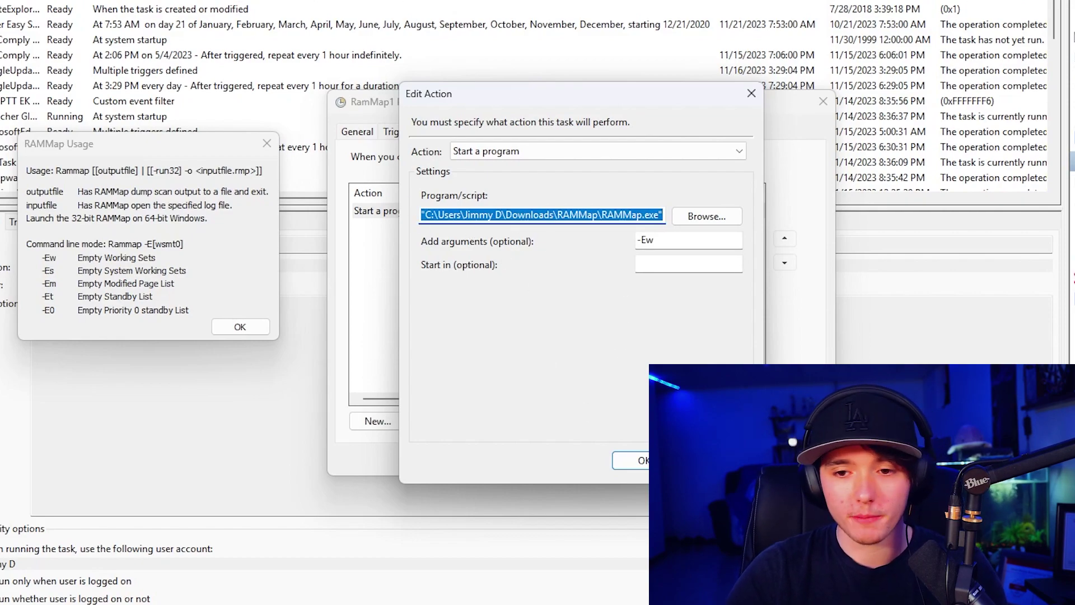
pyautogui.press('Return')
# Step: Add a new action running the pasted RAMMap.exe path with argument -Es
pyautogui.click(376, 421)
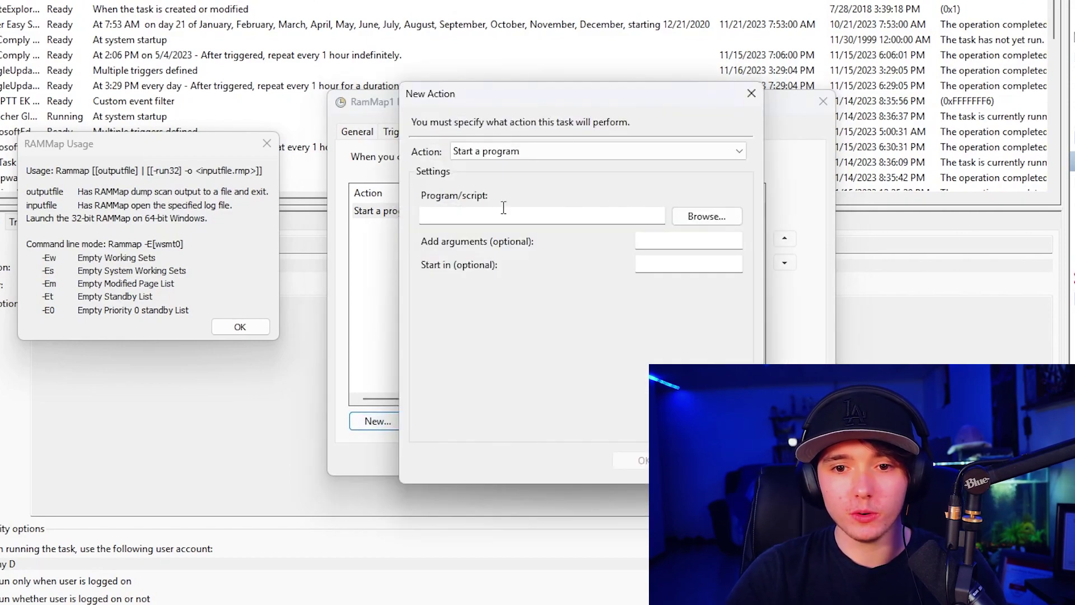
pyautogui.click(541, 216)
pyautogui.hotkey('ctrl', 'v')
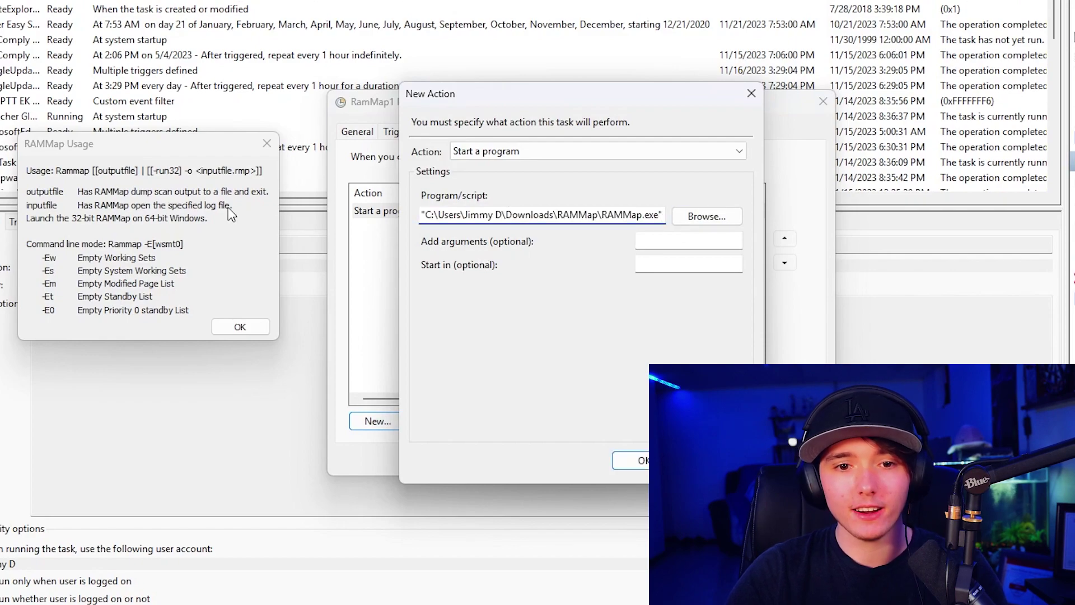
pyautogui.moveTo(184, 146); pyautogui.dragTo(332, 134)
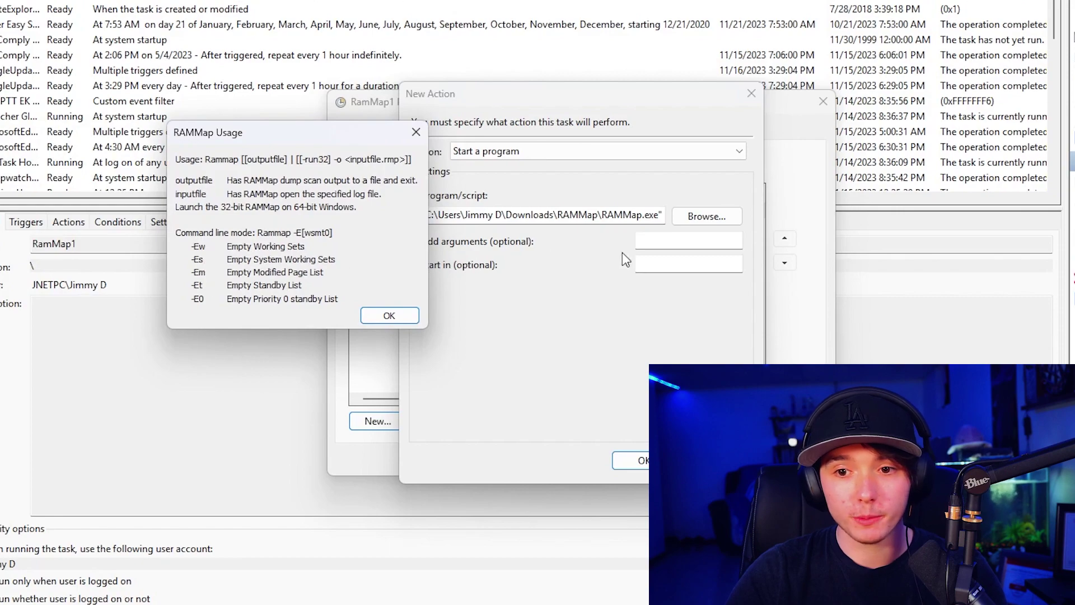
pyautogui.click(667, 242)
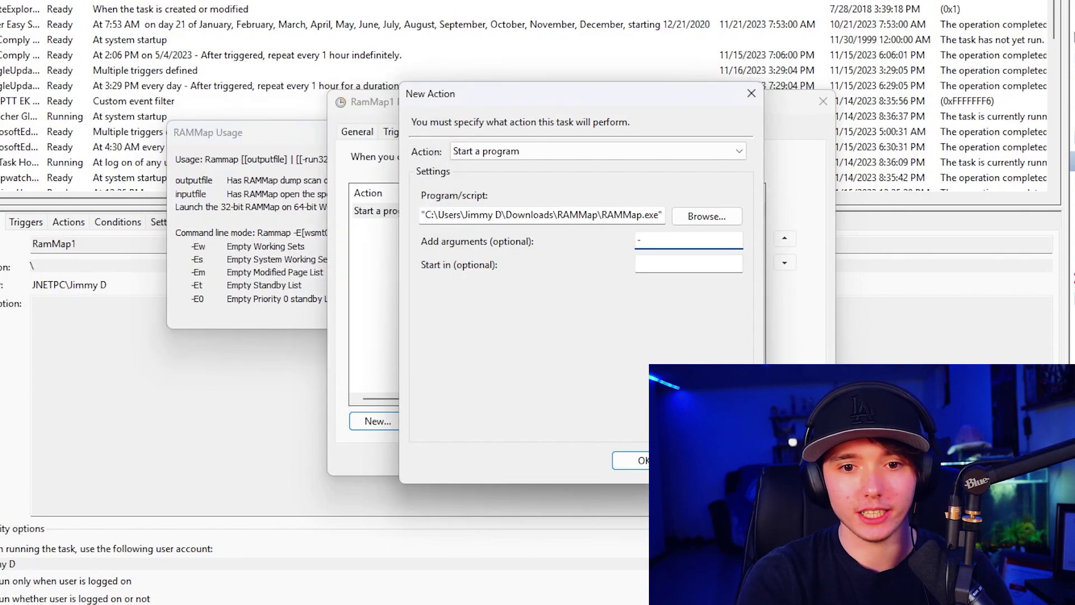
pyautogui.write('-Es')
pyautogui.click(635, 461)
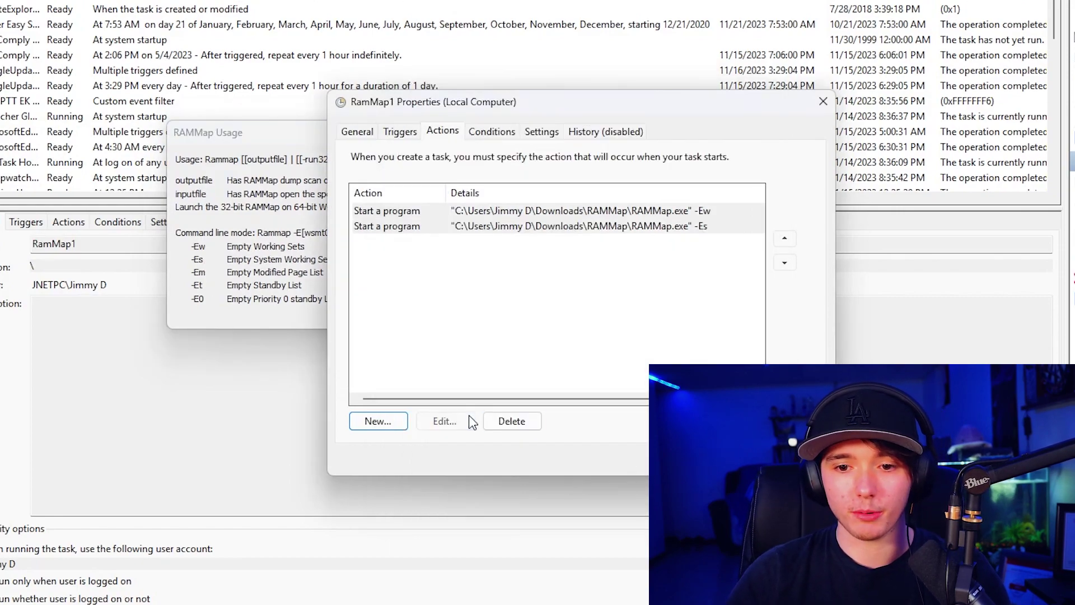
# Step: Add three more RAMMap.exe actions with arguments -Em, -Et and -E0
pyautogui.click(378, 421)
pyautogui.click(689, 241)
pyautogui.write('-Em')
pyautogui.click(636, 461)
pyautogui.click(378, 421)
pyautogui.click(689, 240)
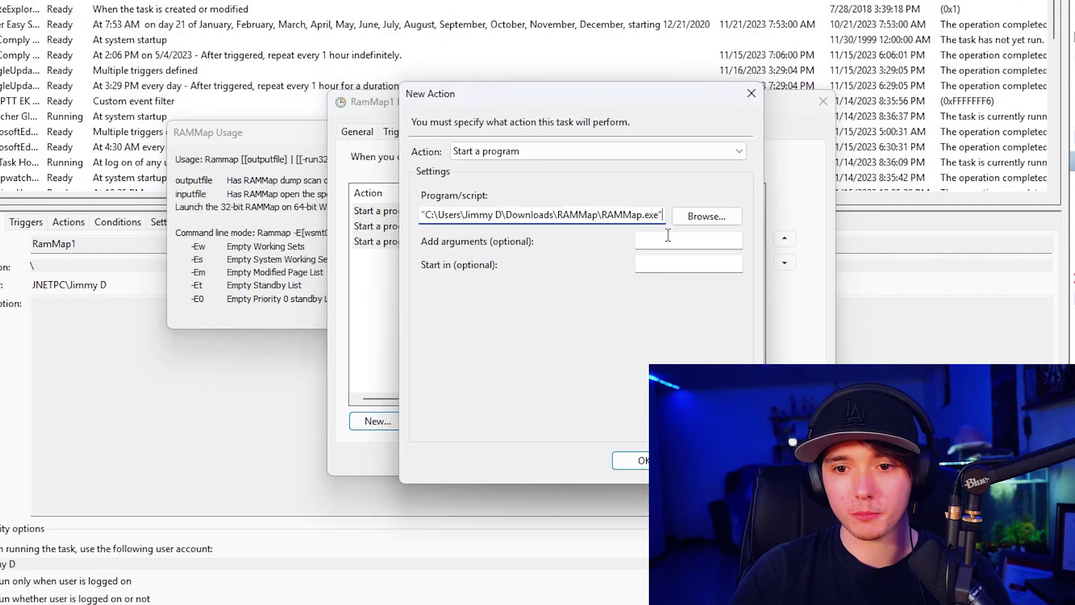
pyautogui.write('-Et')
pyautogui.click(636, 460)
pyautogui.click(379, 421)
pyautogui.click(689, 241)
pyautogui.write('-E0')
pyautogui.click(636, 461)
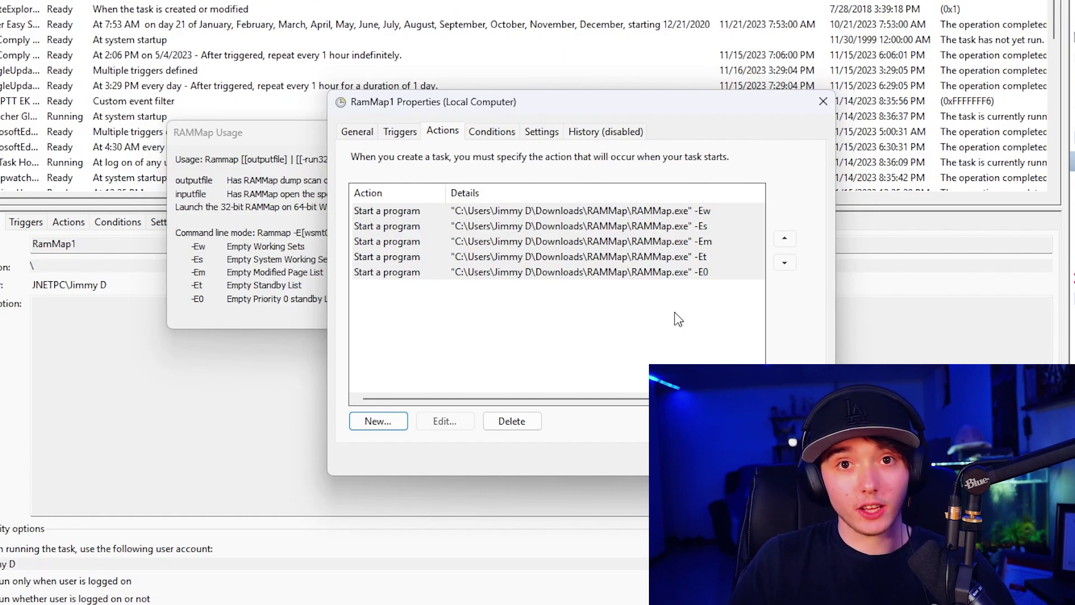
pyautogui.click(486, 135)
# Step: Review the Settings and History tabs, then check RamMap1's Running status and trigger in the library
pyautogui.click(538, 133)
pyautogui.click(583, 130)
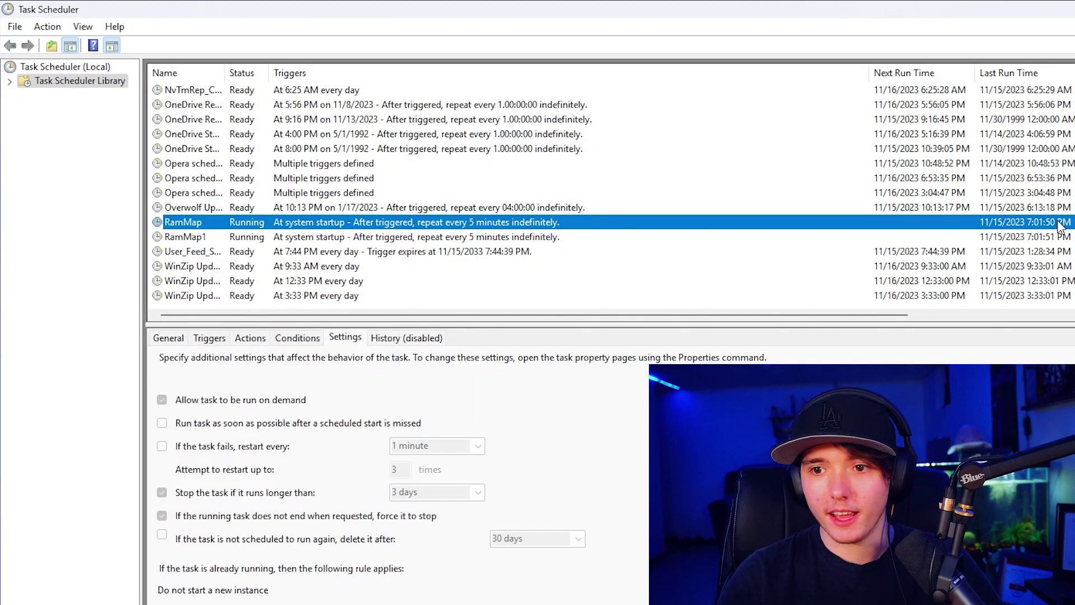
pyautogui.moveTo(828, 315); pyautogui.dragTo(708, 300)
pyautogui.press('Down')
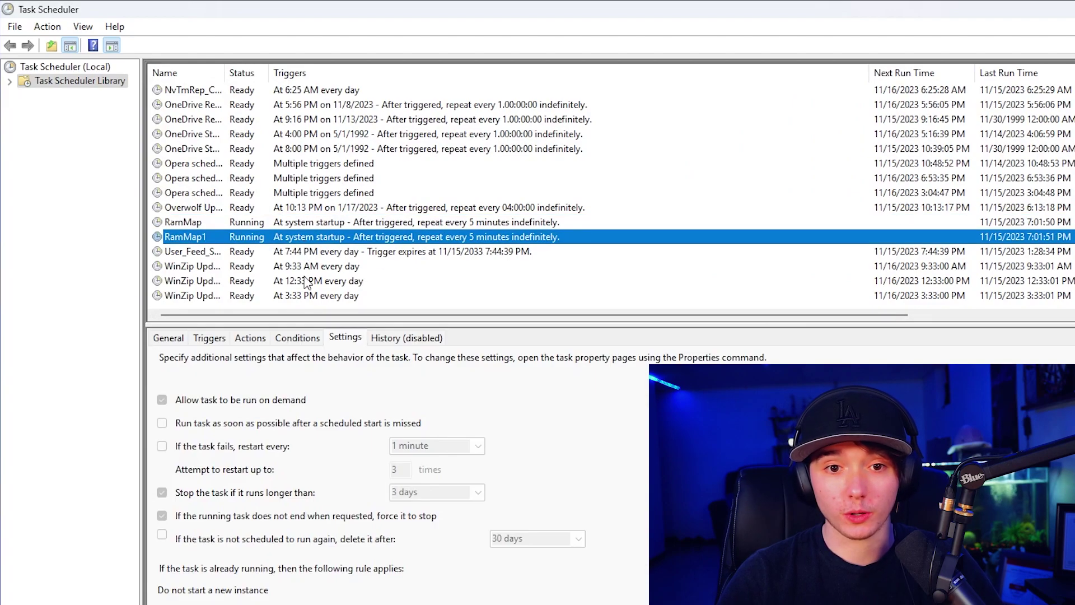
pyautogui.moveTo(307, 315); pyautogui.dragTo(340, 315)
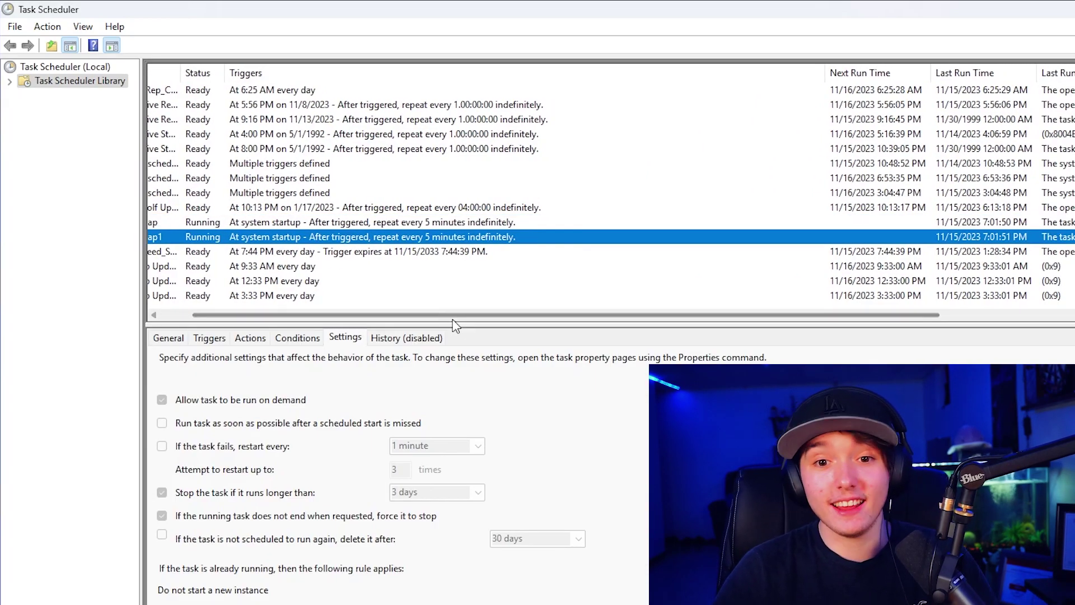
pyautogui.hscroll(-3, 456, 319)
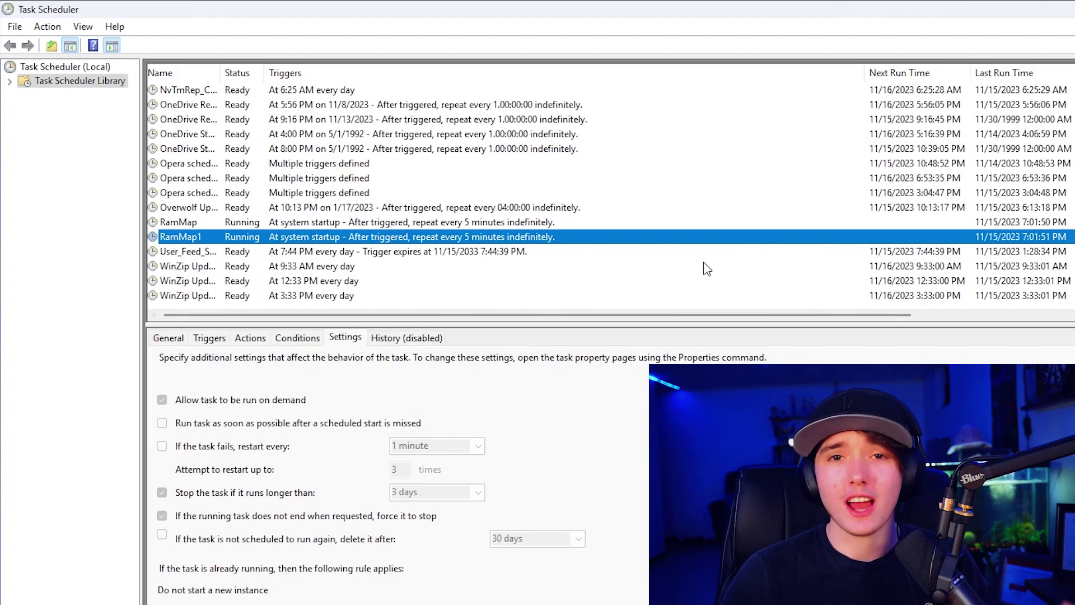
pyautogui.doubleClick(526, 234)
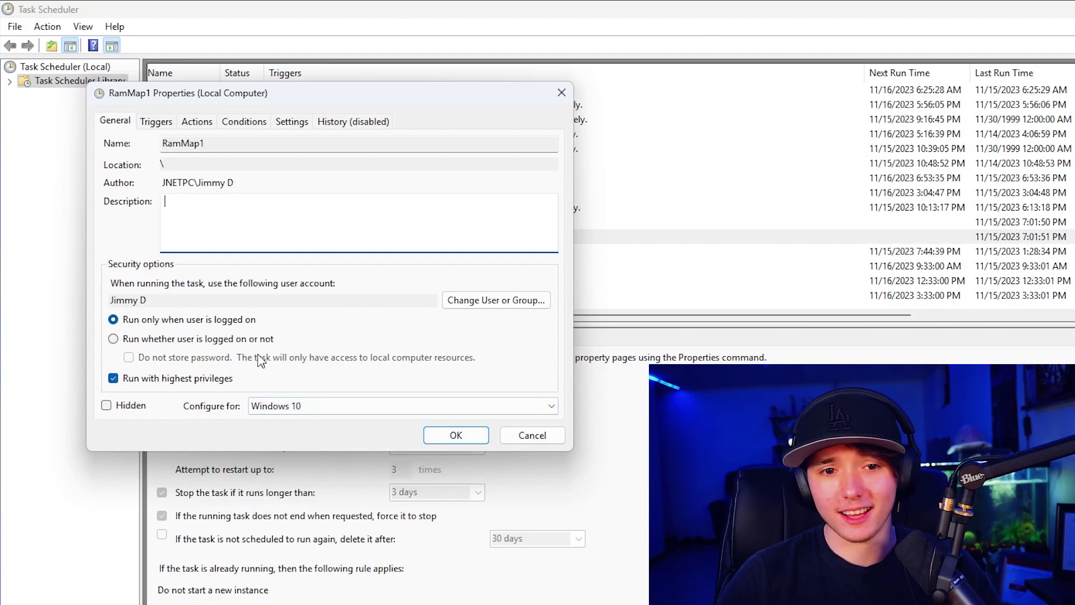
pyautogui.click(118, 324)
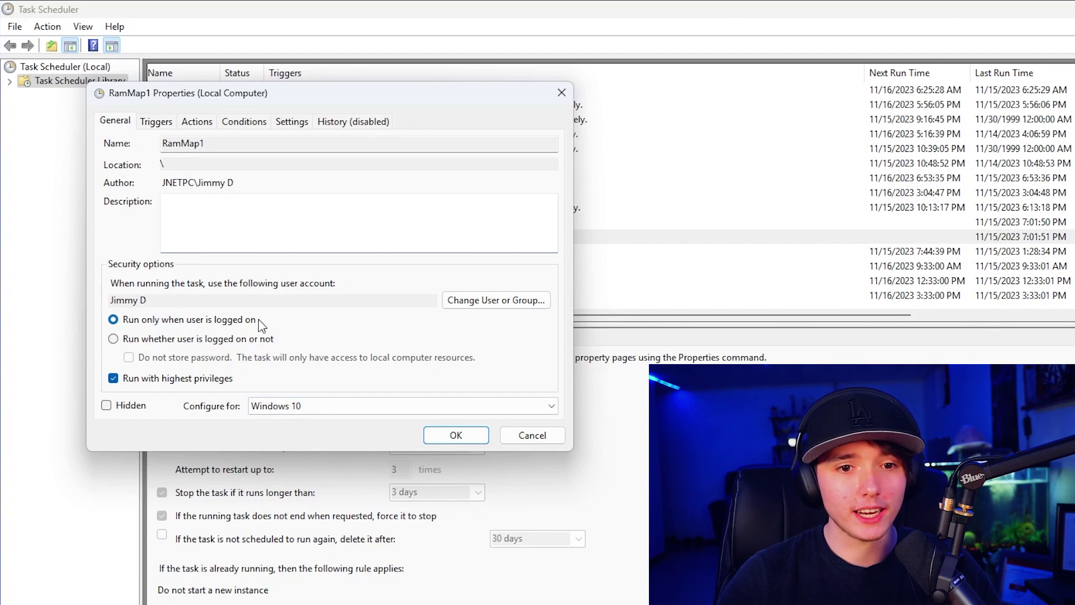
pyautogui.click(514, 436)
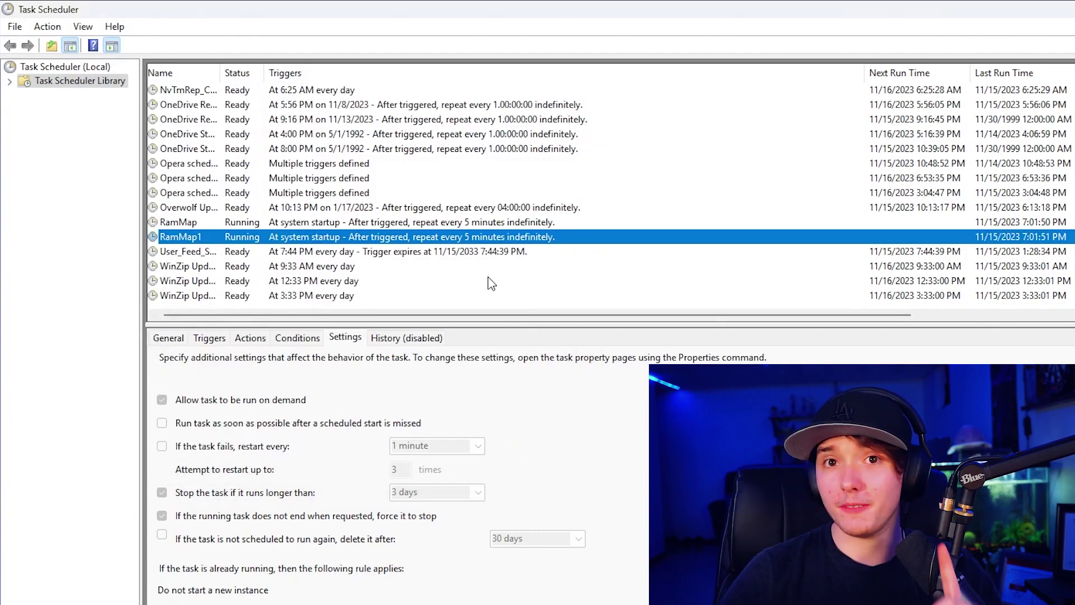
pyautogui.rightClick(425, 239)
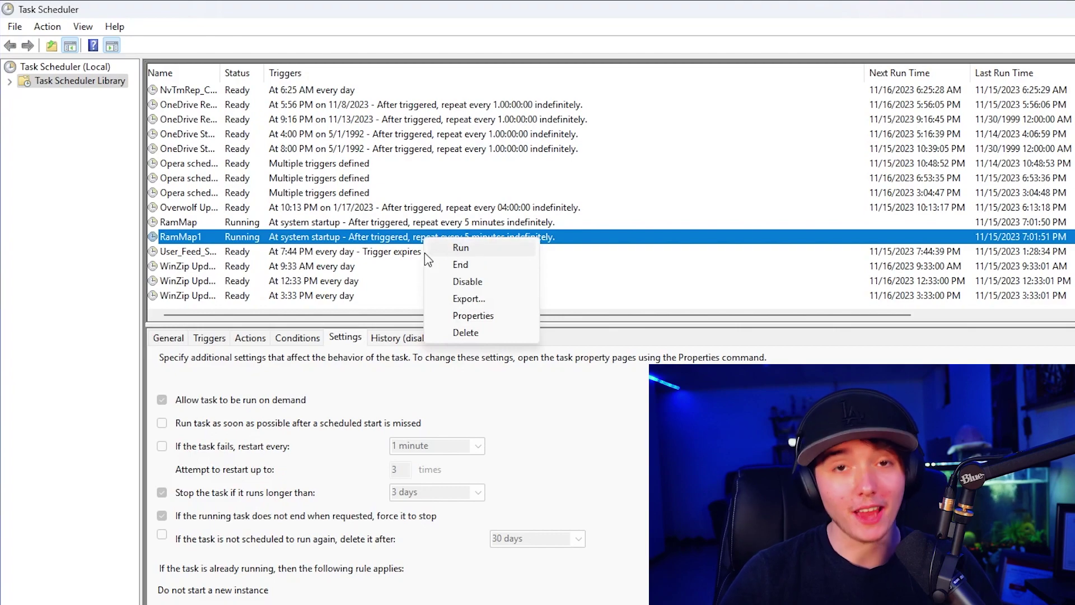
pyautogui.click(299, 235)
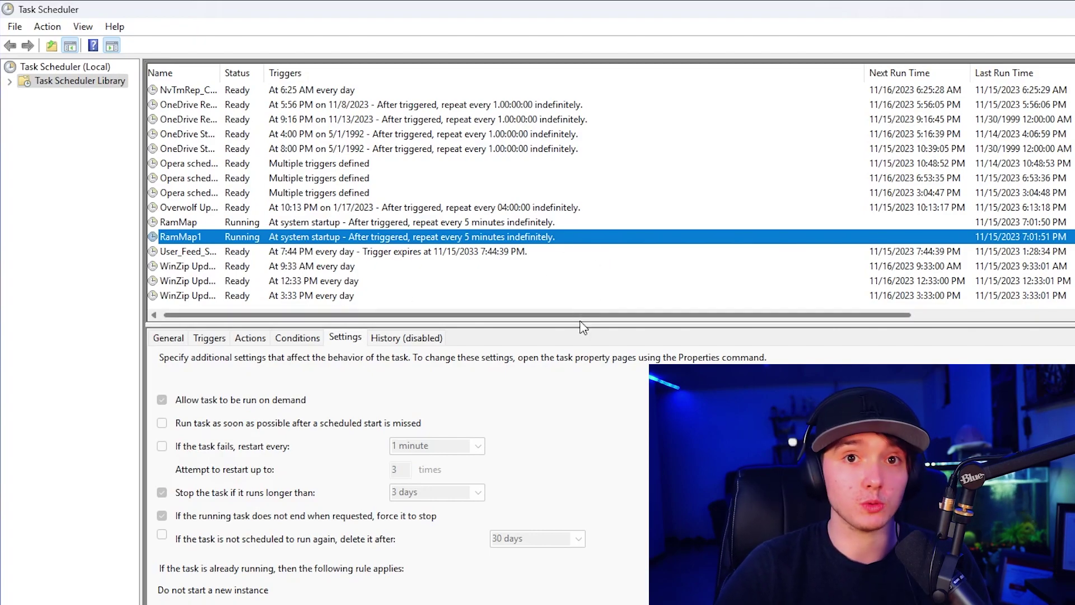
pyautogui.moveTo(605, 315); pyautogui.dragTo(571, 328)
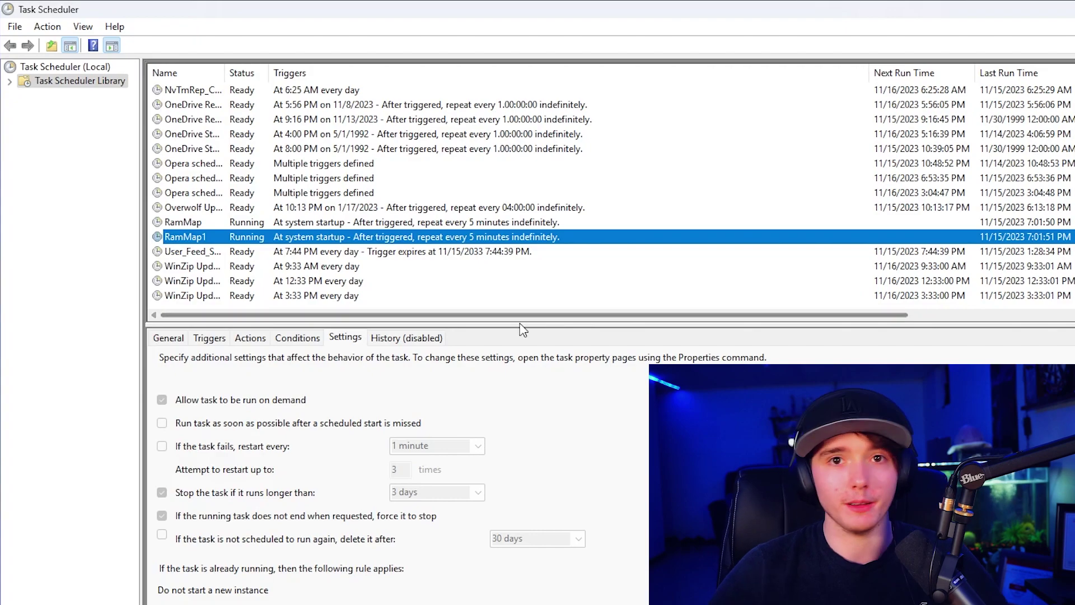